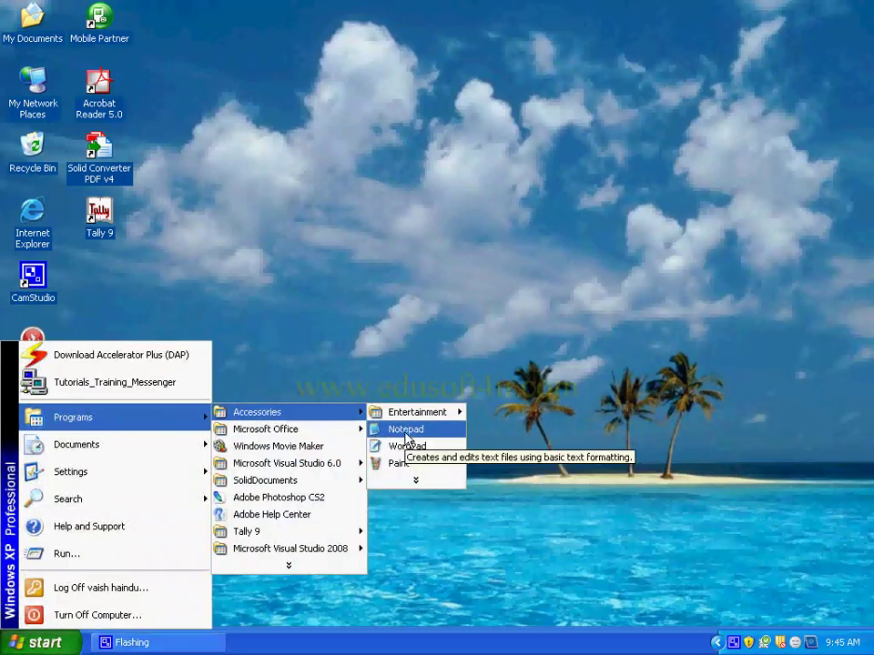
Launch Notepad from Start > Programs > Accessories.
click(405, 429)
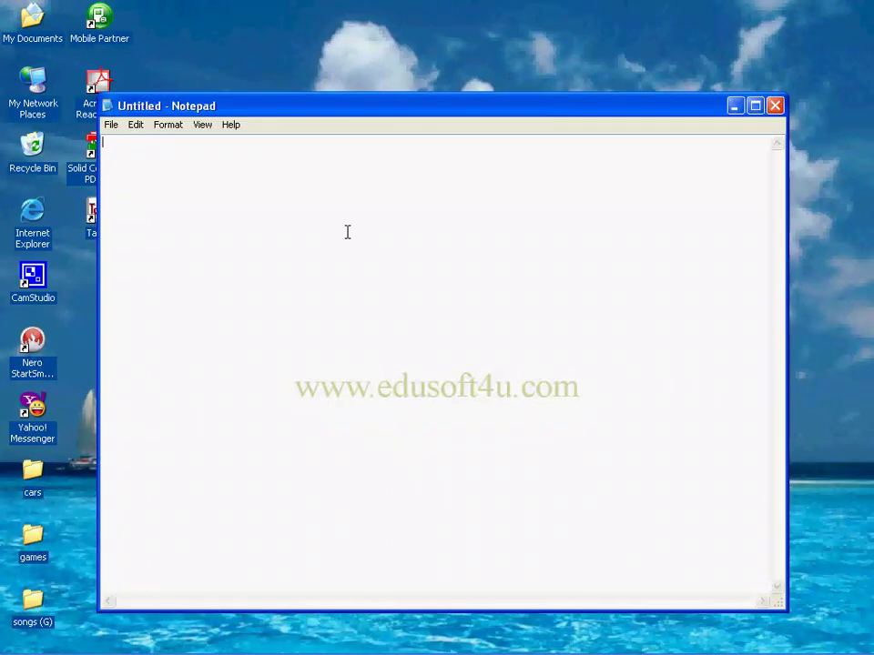
Type three lines of random practice letters and move the Notepad window up and left.
text(alsdkfalskdfjalksdfjalksdfjlkasdjflkasdjf lkasd jflasdf)
key(Return)
text(asdlfjasdlkf ajslkdfjasdlkfjaslkdf)
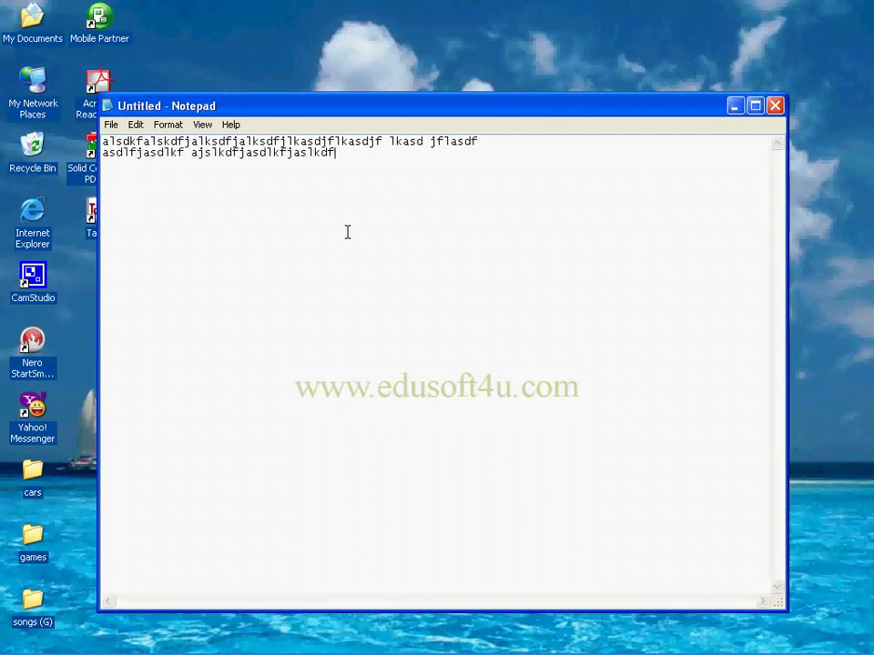
text(jaslkdf)
key(Return)
text(asldfajsdlfkasdkf)
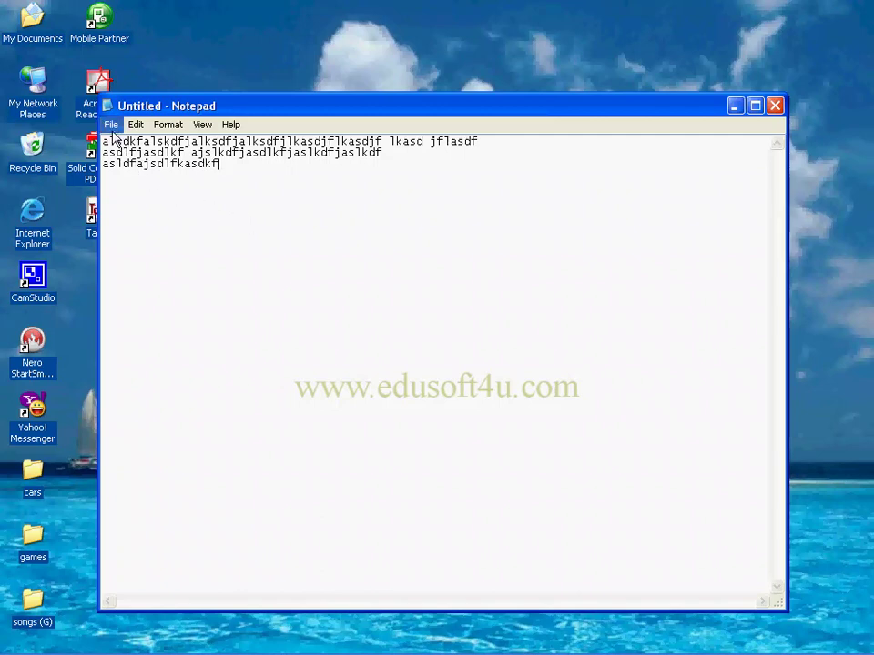
drag(256, 114, 243, 90)
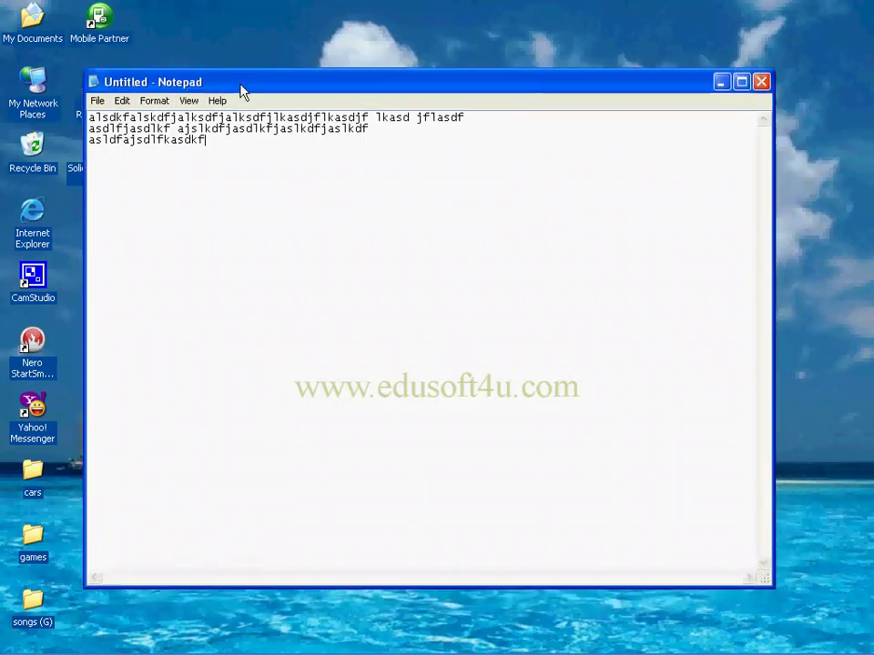
Save the text as 'abc' in the My Documents folder.
click(95, 102)
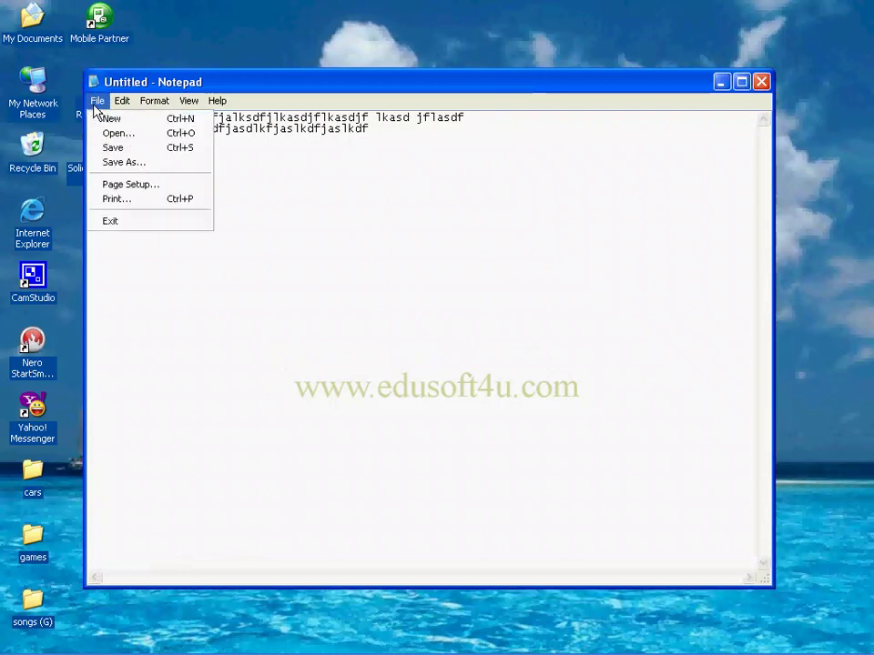
click(108, 150)
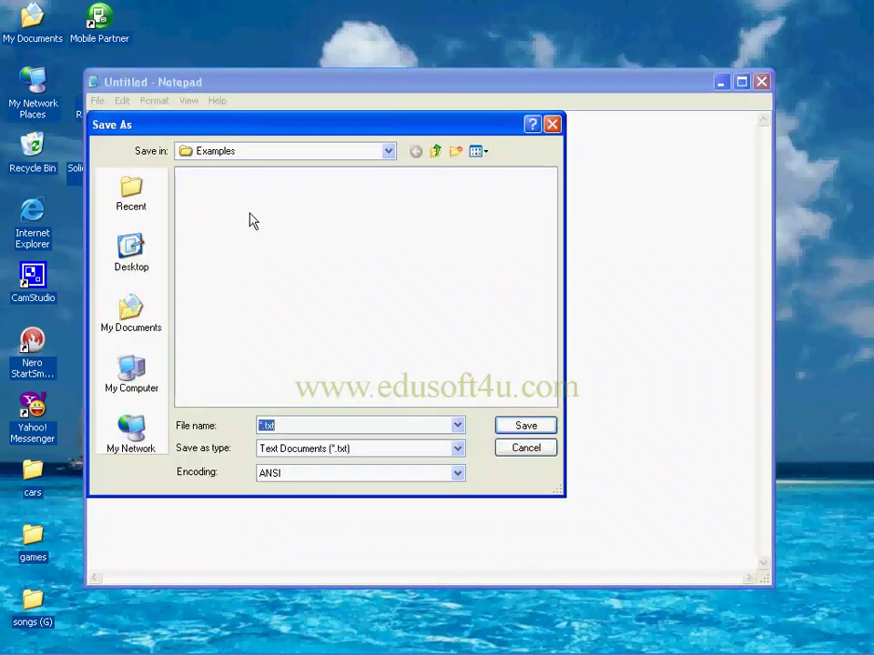
click(141, 314)
click(308, 423)
double_click(308, 423)
text(a)
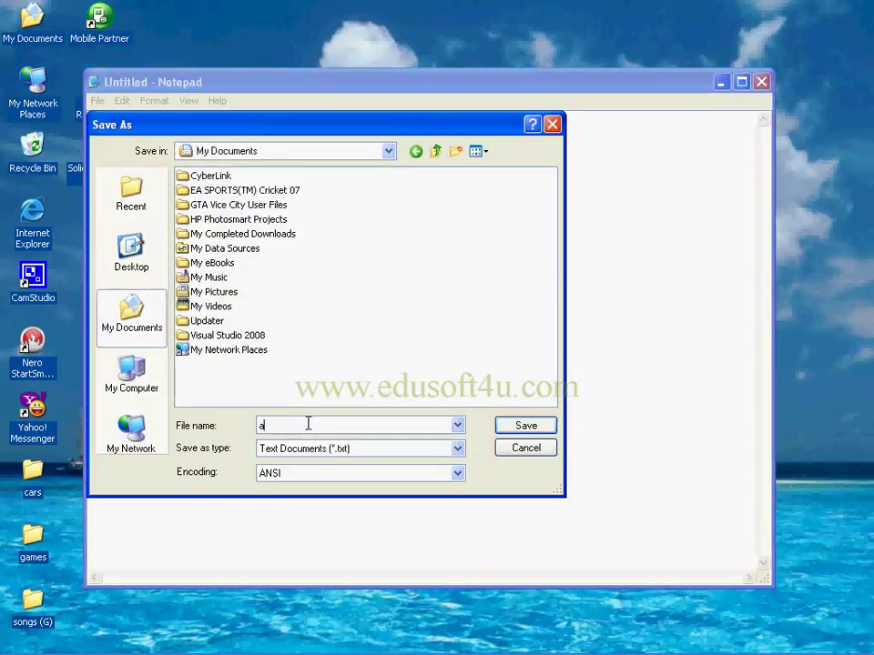
text(bc)
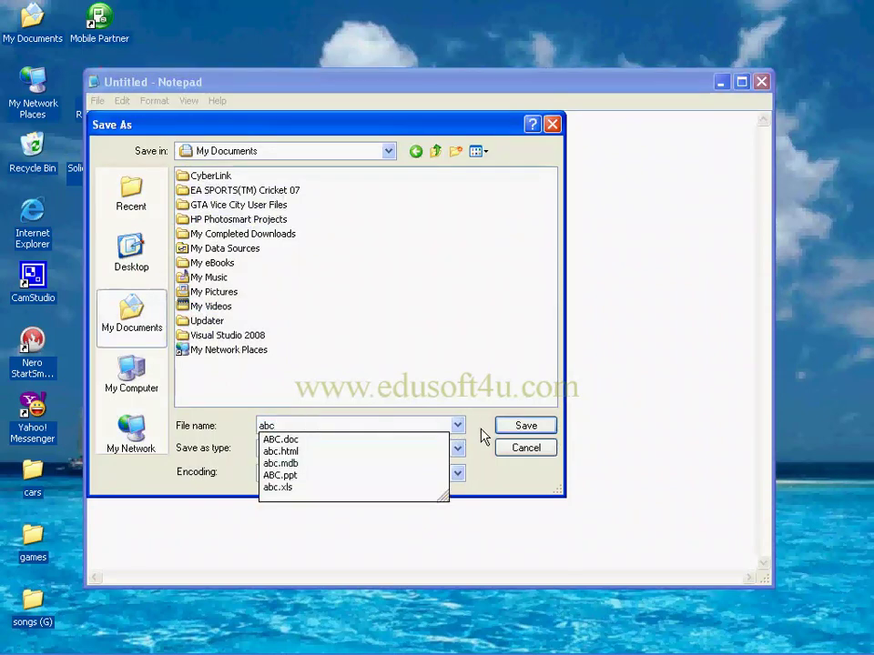
click(483, 437)
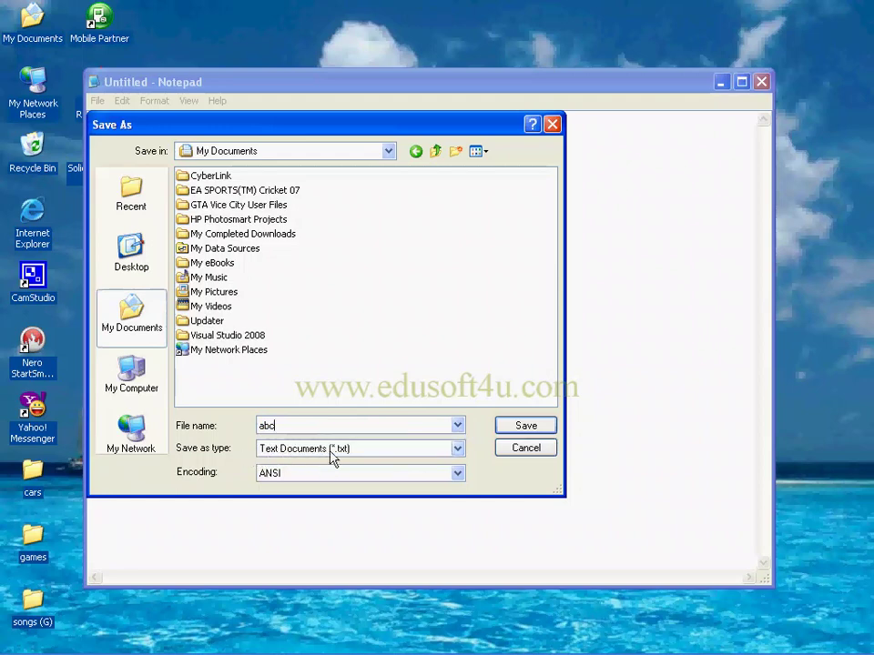
click(539, 426)
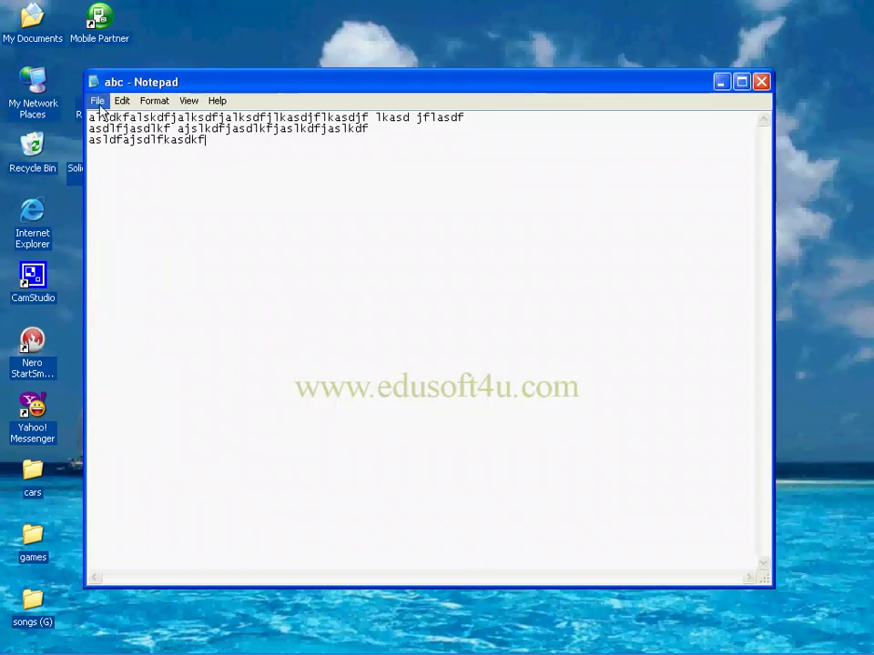
click(99, 102)
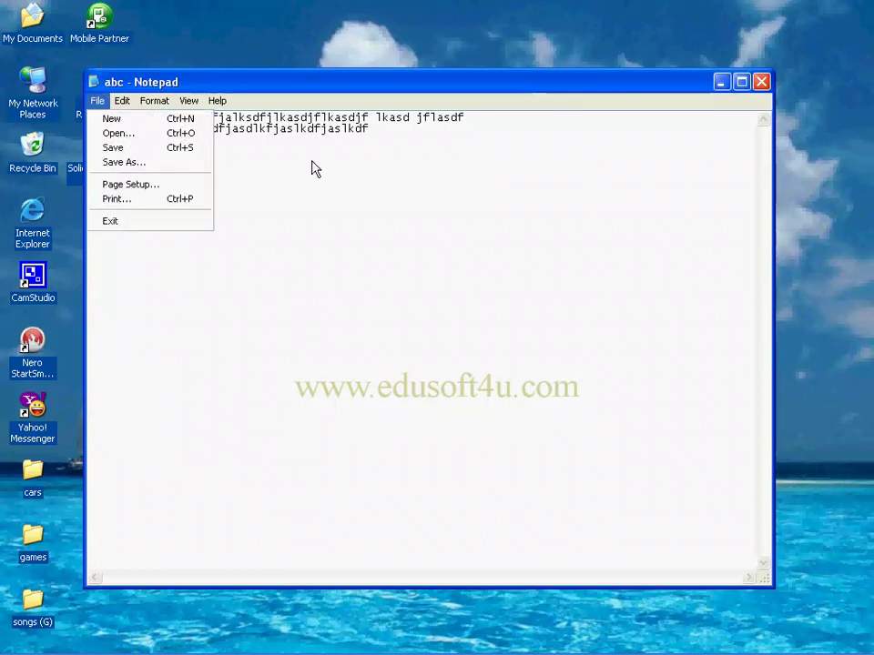
Bring up the Open dialog and cancel it without opening a file.
click(258, 155)
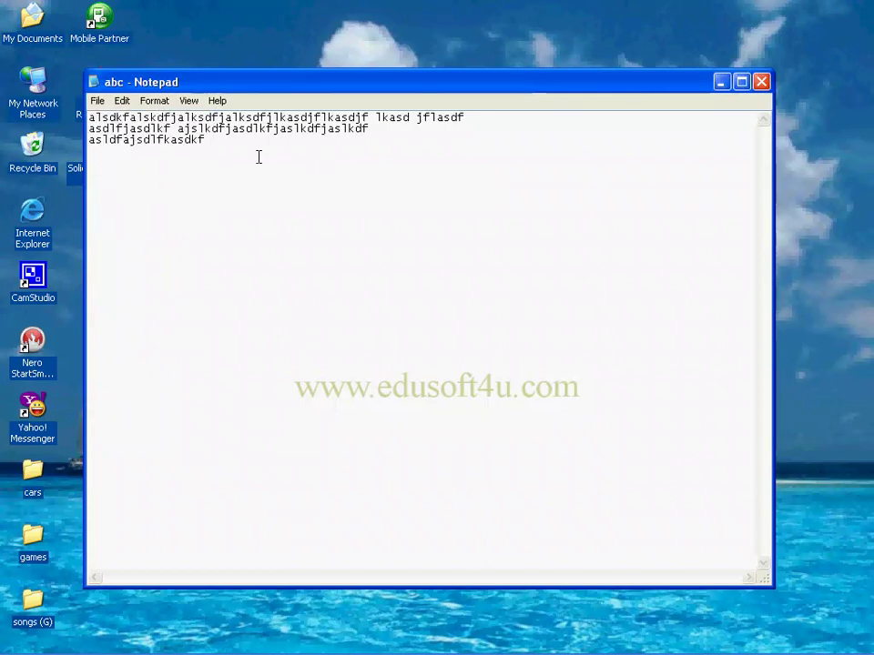
click(98, 102)
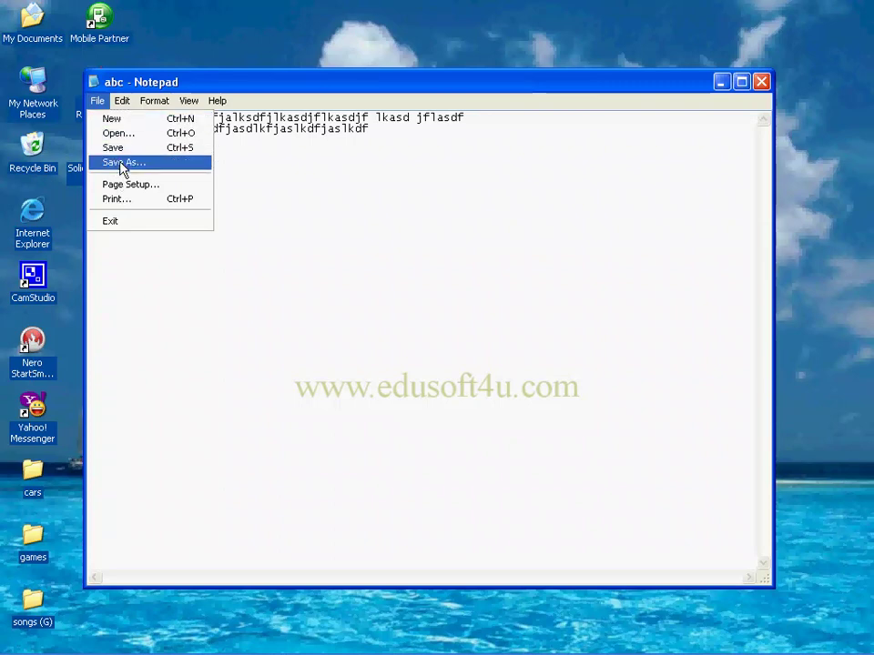
click(121, 136)
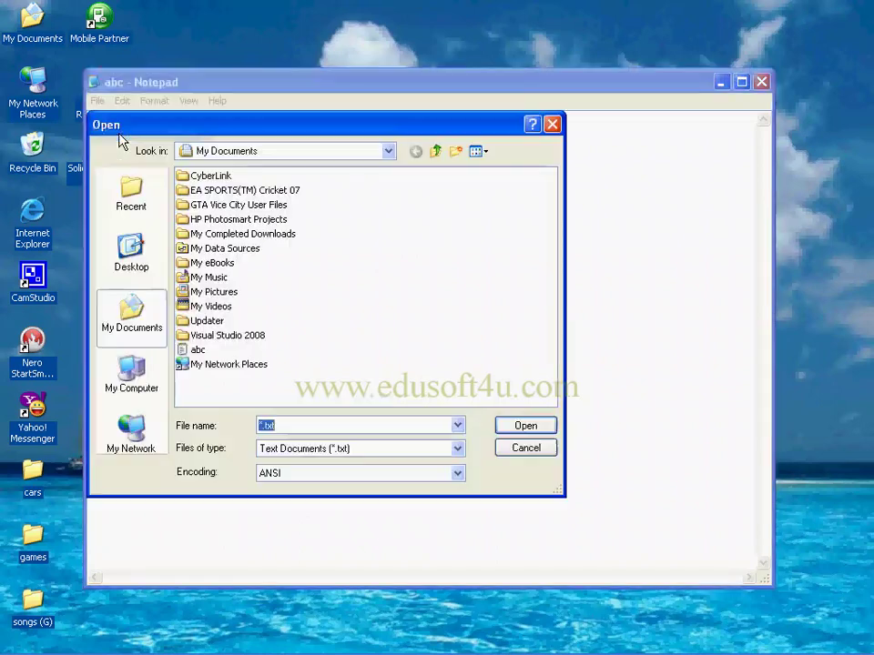
click(521, 451)
Save a copy of the text as 'xyz', then start a new blank document.
click(97, 101)
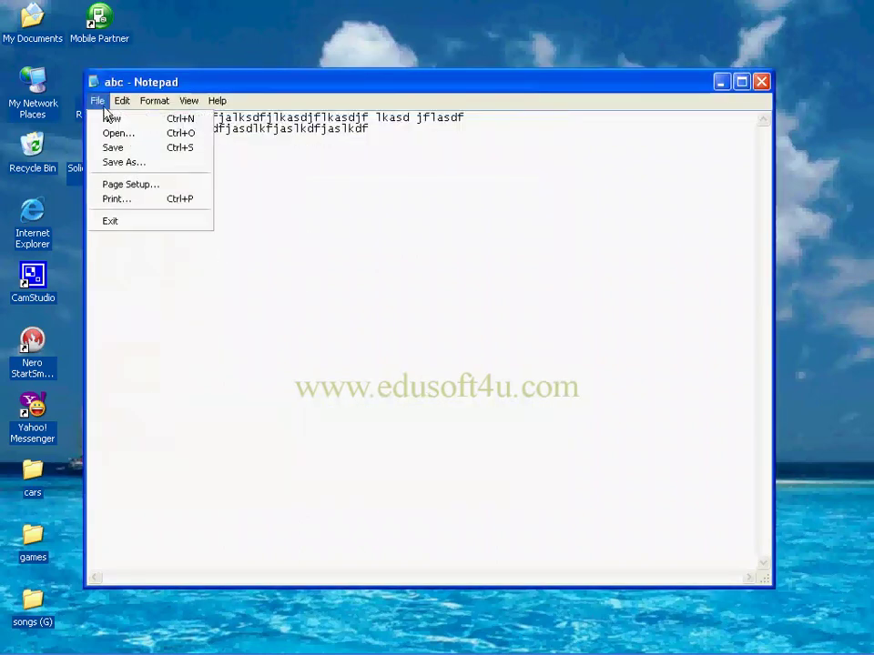
click(127, 163)
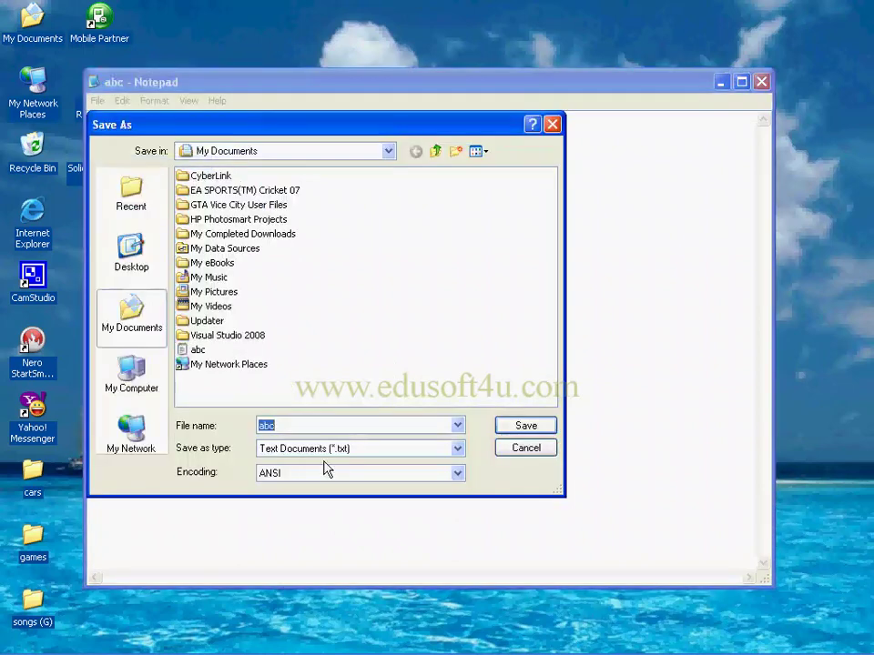
text(xyz)
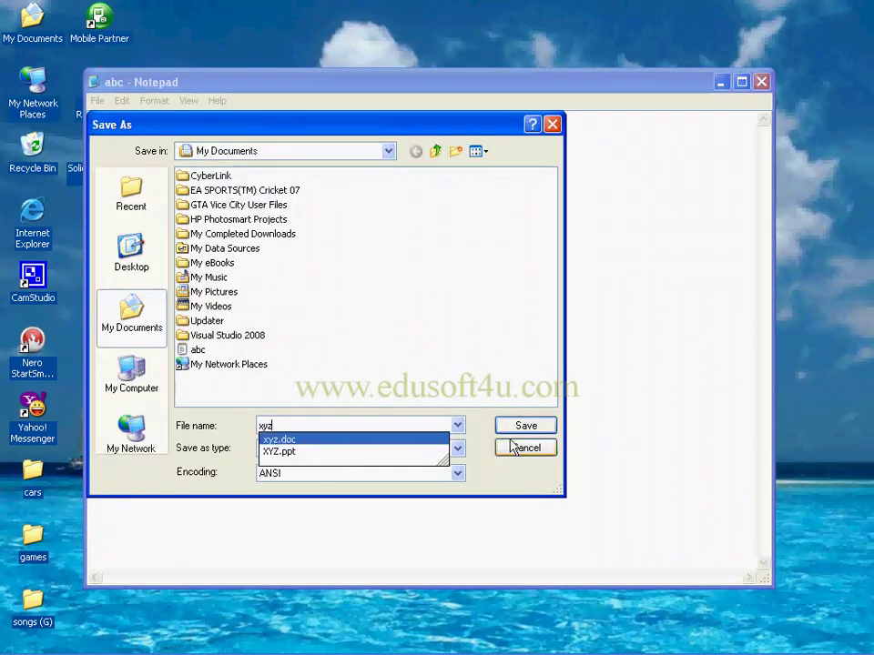
click(546, 428)
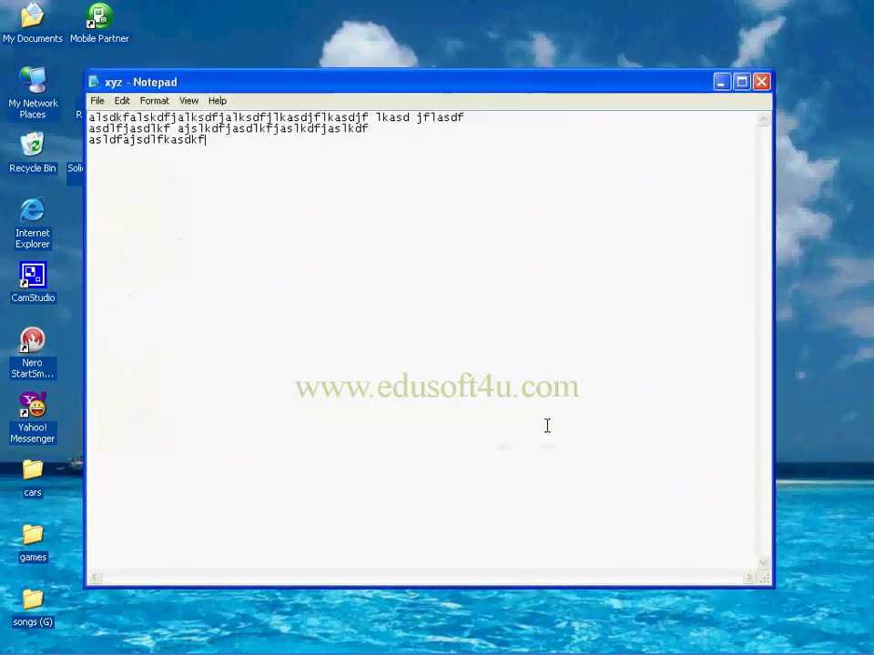
click(107, 102)
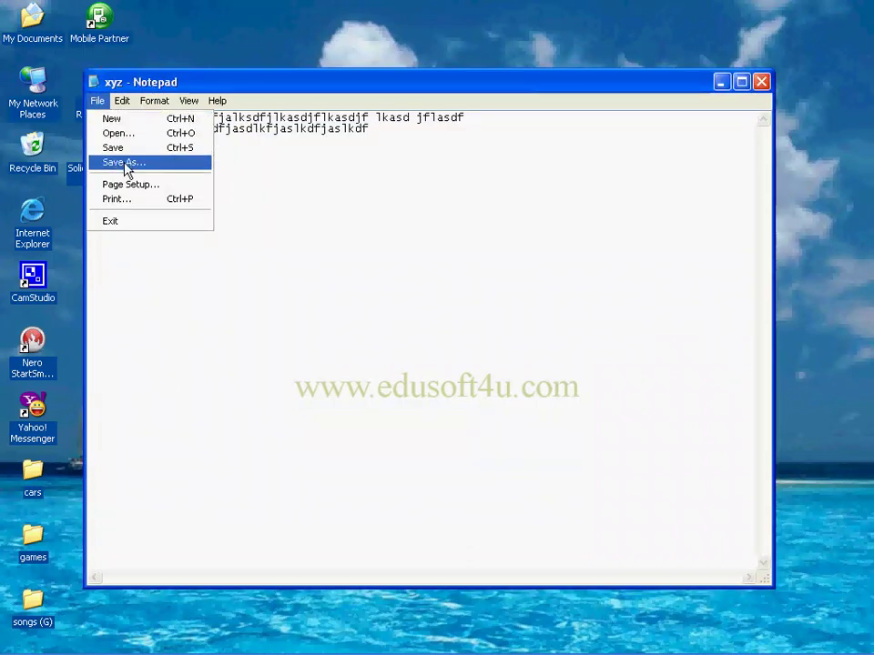
click(111, 118)
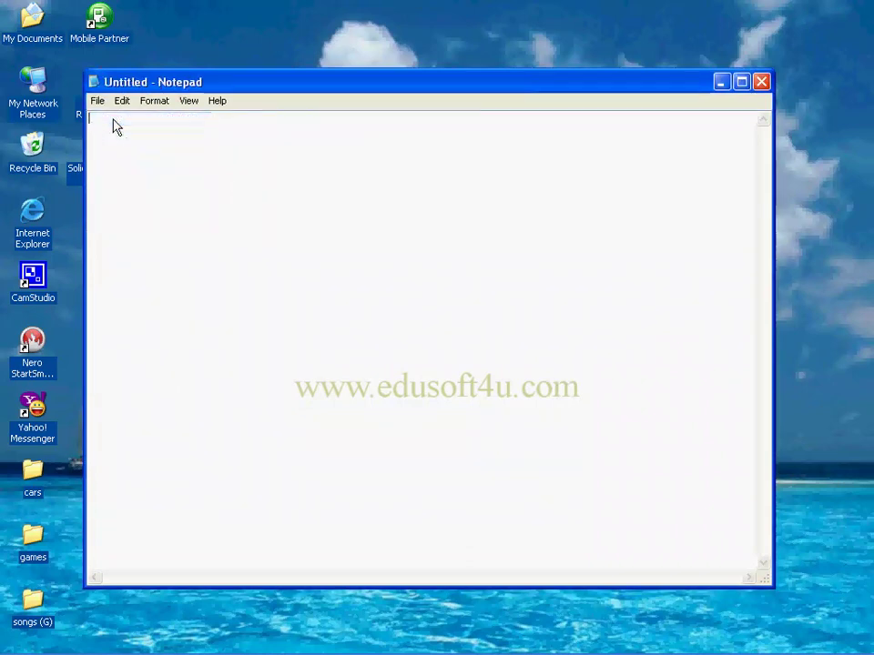
Reopen the abc file from My Documents and glance at the Edit menu.
click(97, 101)
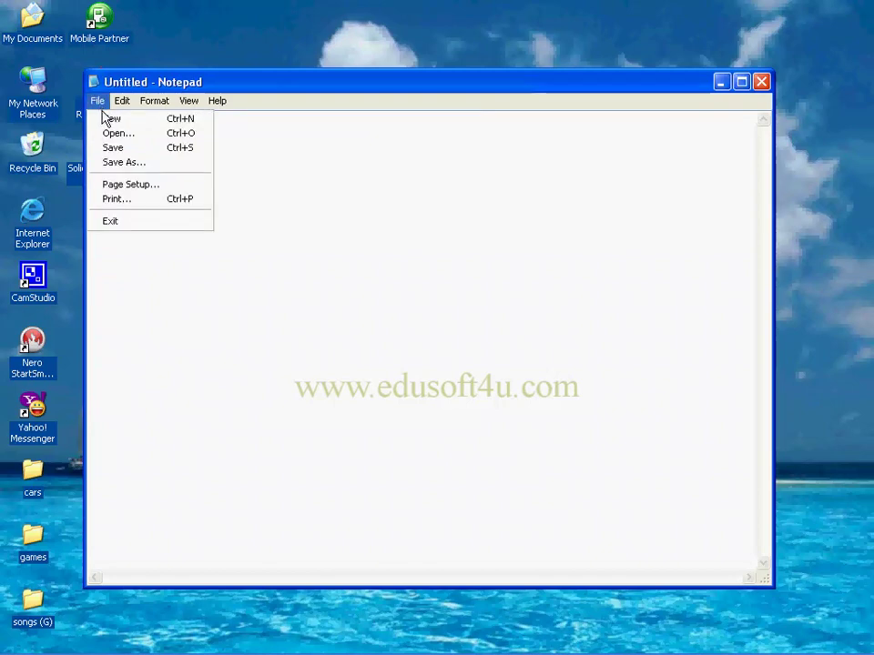
click(123, 134)
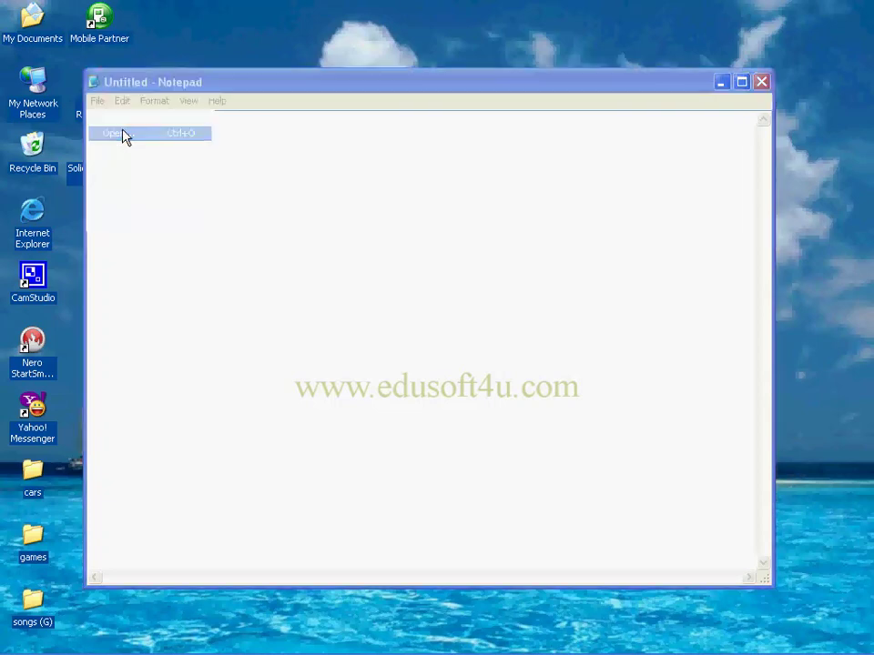
click(197, 349)
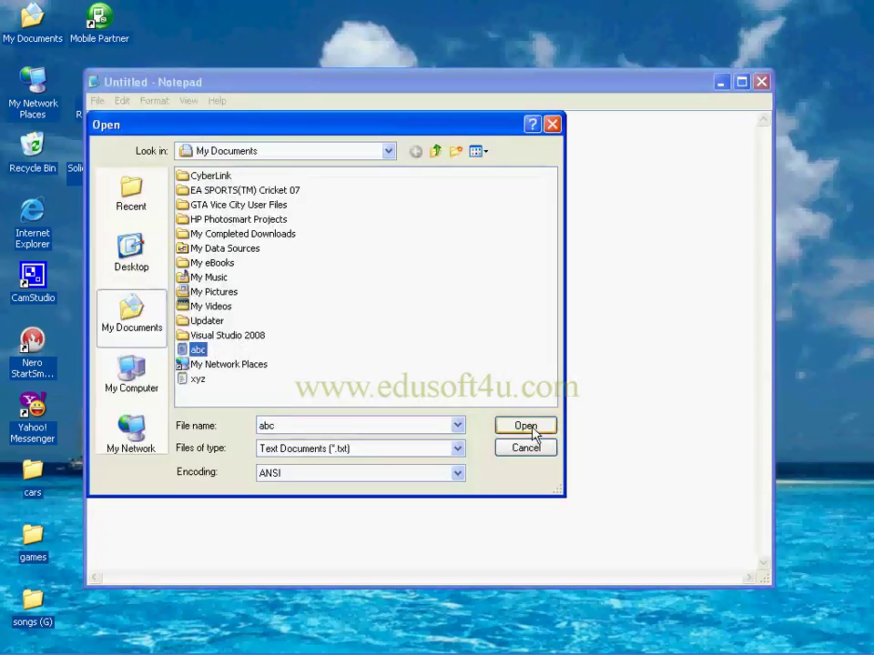
click(538, 428)
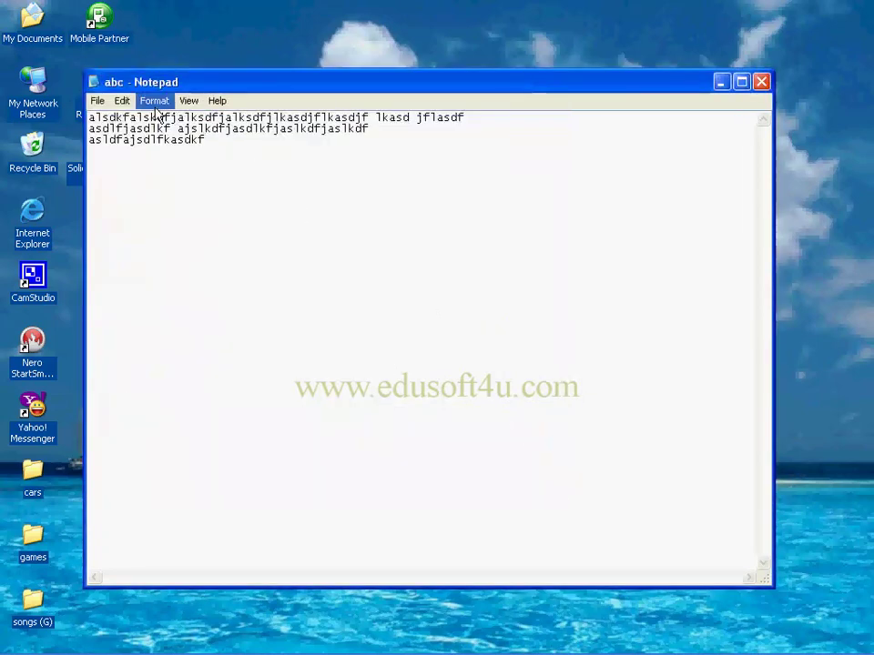
click(121, 100)
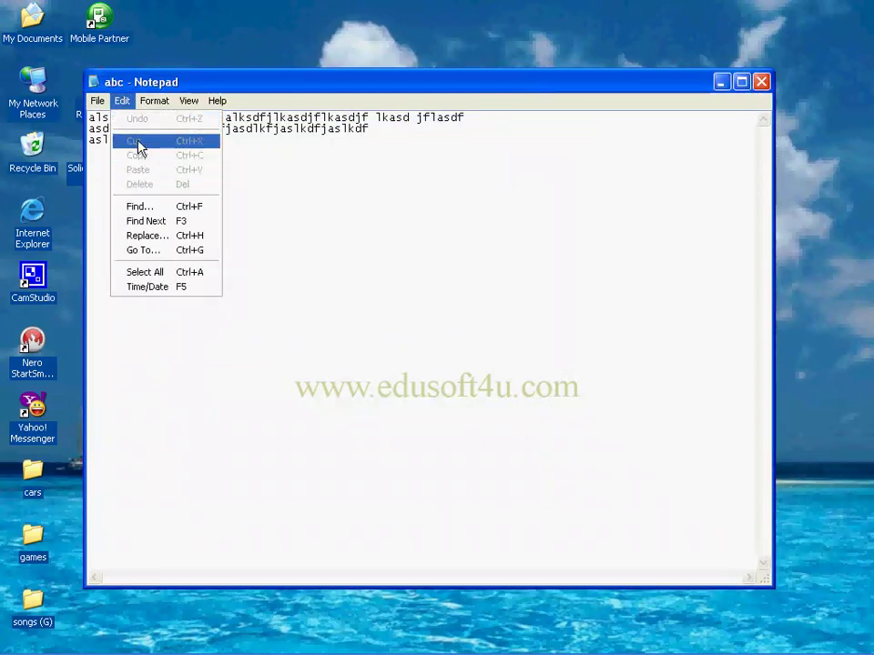
click(373, 148)
Delete the three gibberish lines and type new 'this is notepad' text.
drag(370, 138, 141, 107)
key(Delete)
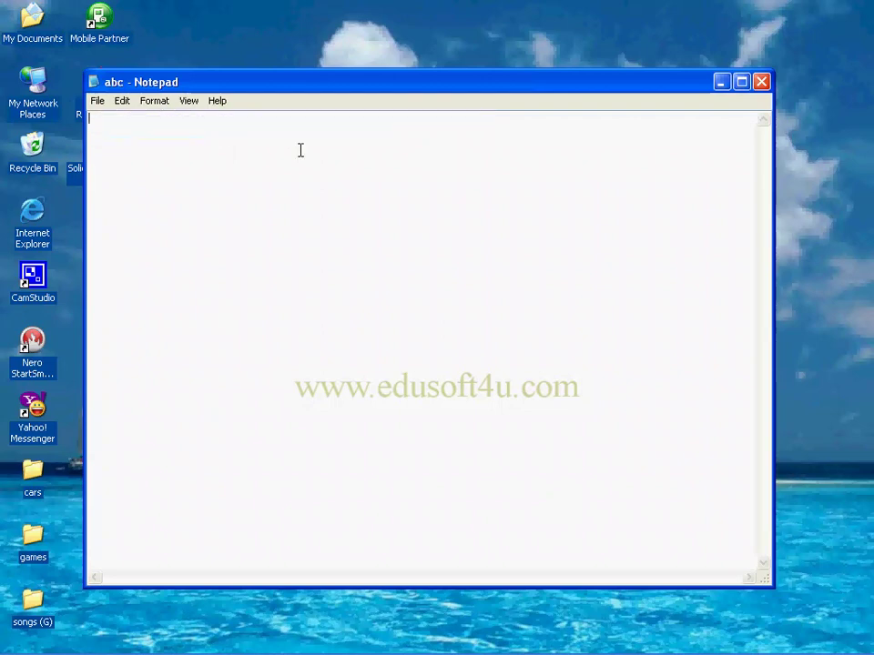
text(this)
text(note)
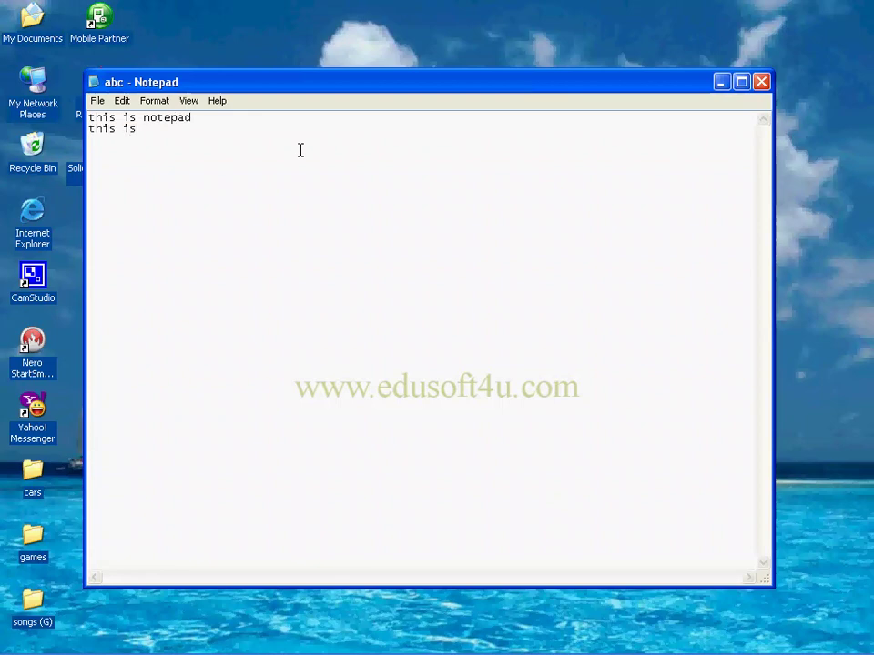
text(notepad)
Undo twice to restore the two 'this is notepad' lines, then select line two.
click(121, 102)
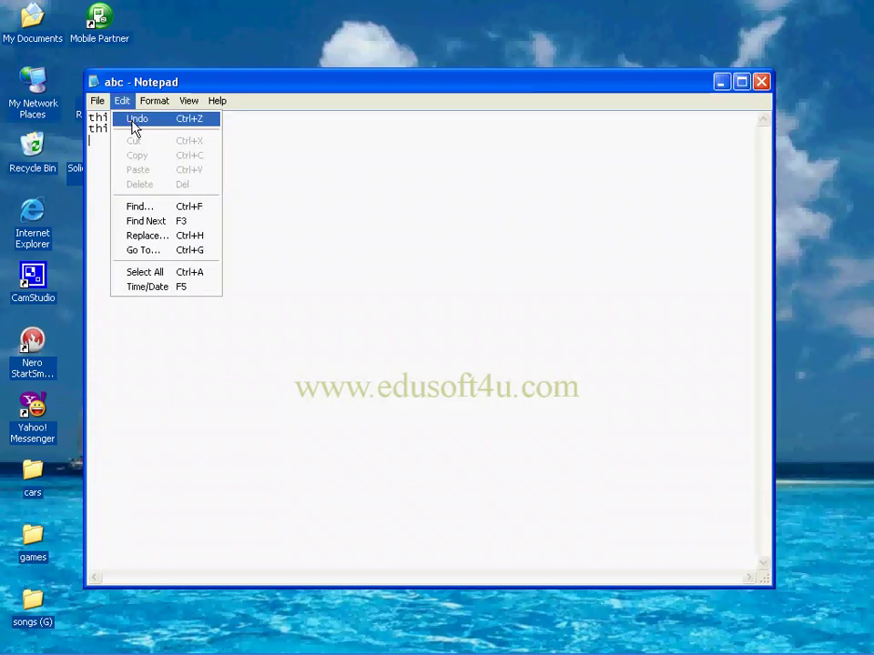
click(132, 121)
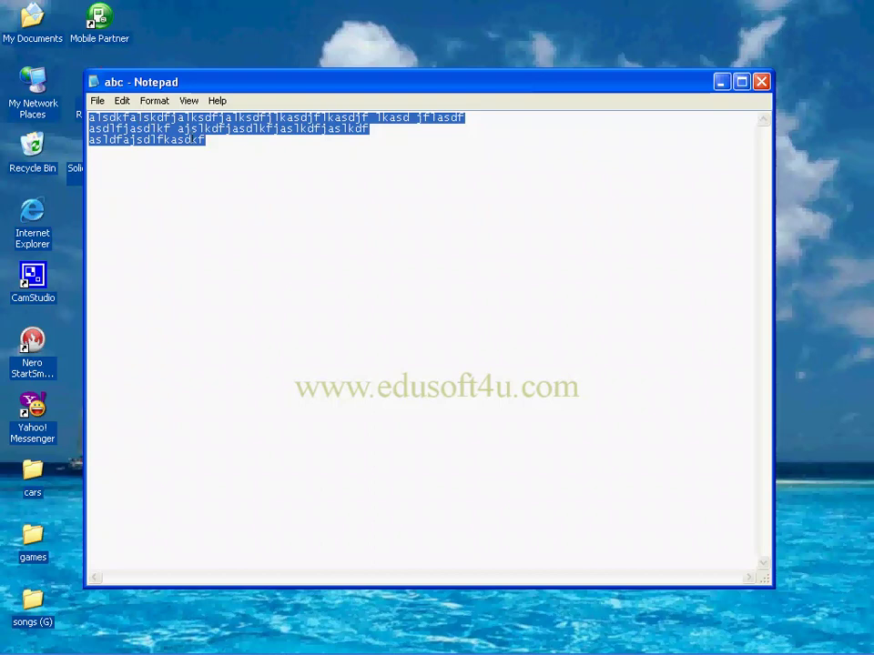
click(122, 100)
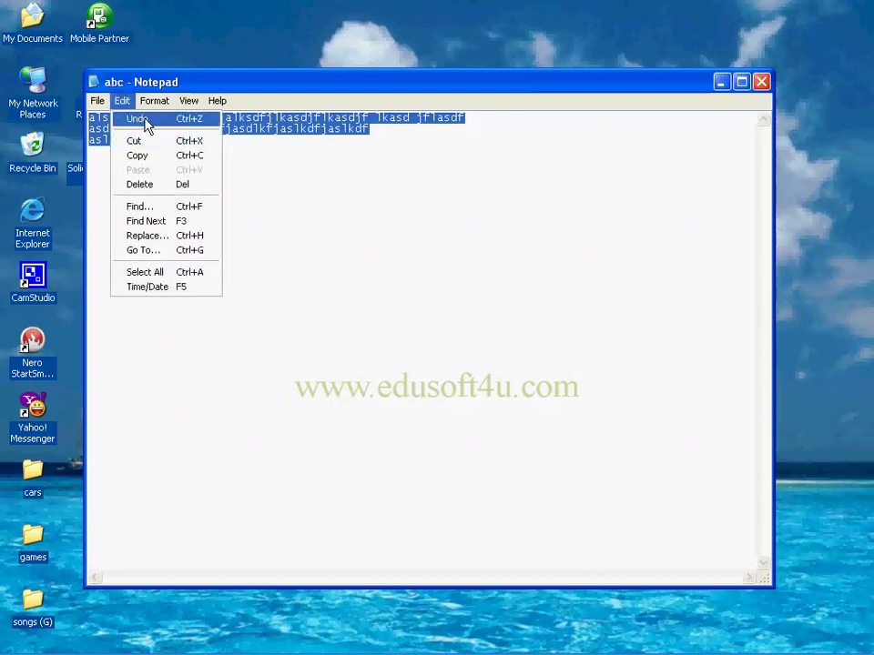
click(146, 127)
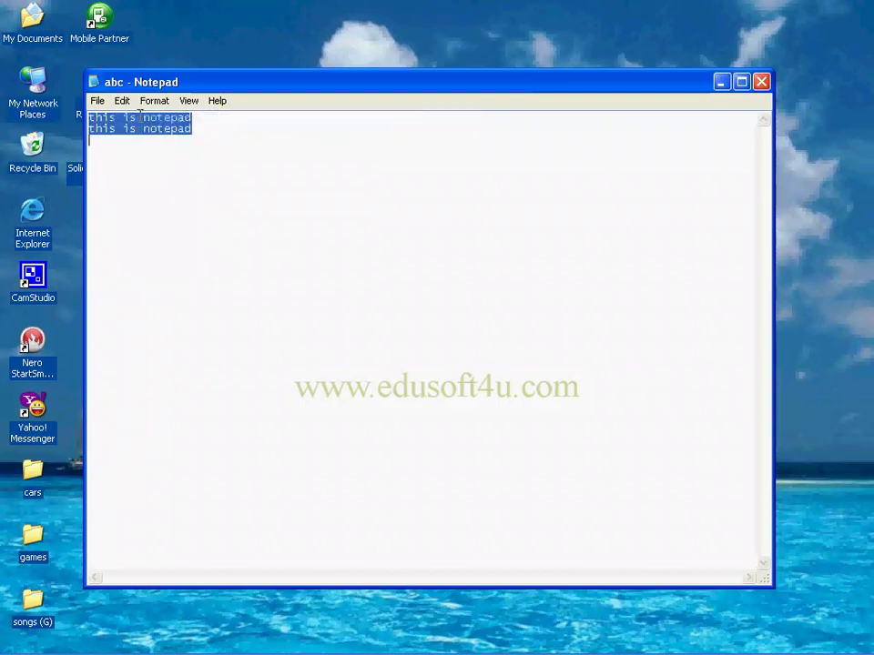
click(205, 128)
click(121, 100)
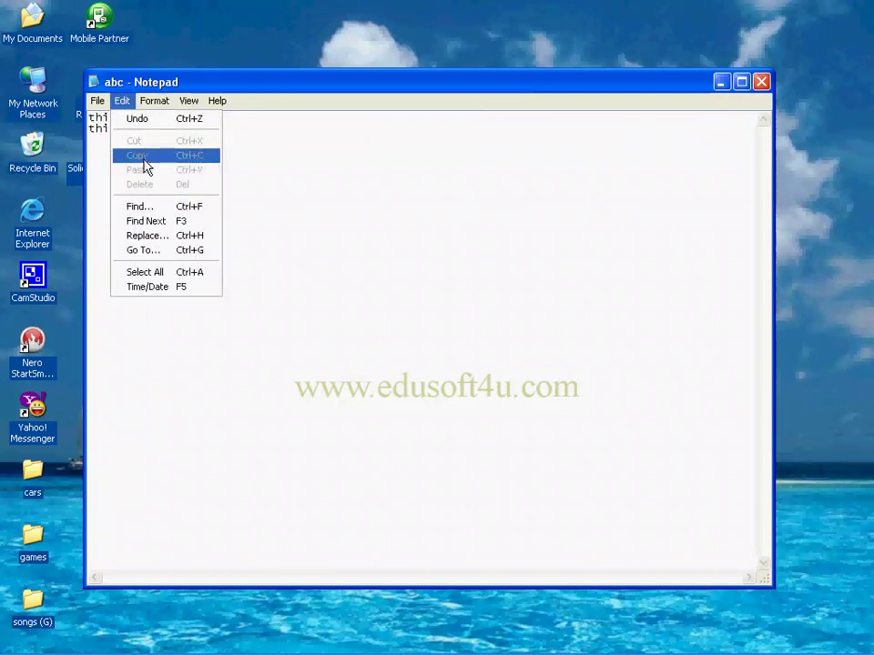
click(275, 173)
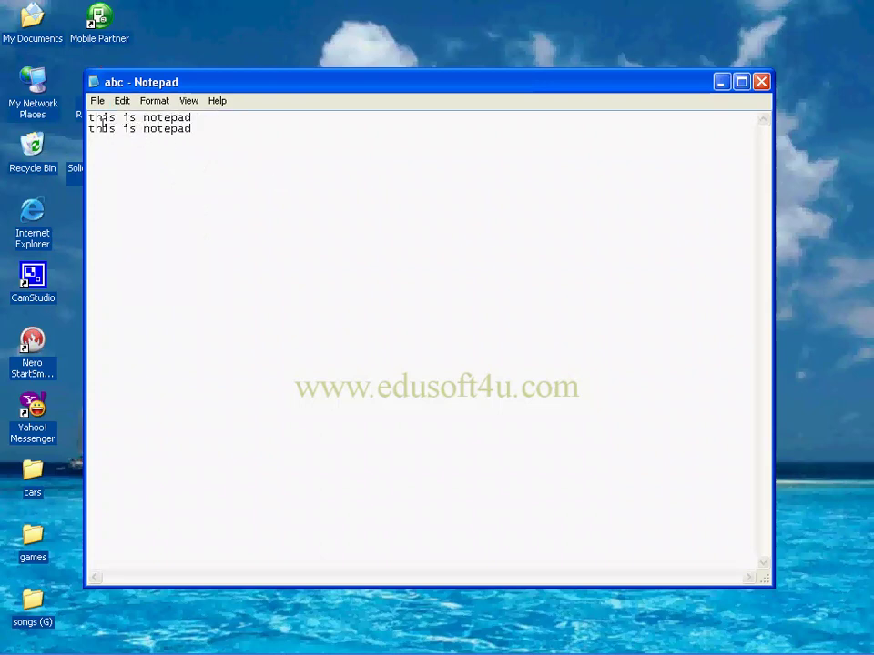
mouse_move(89, 129)
mouse_down()
mouse_move(130, 139)
mouse_move(188, 133)
mouse_up()
key(ctrl+c)
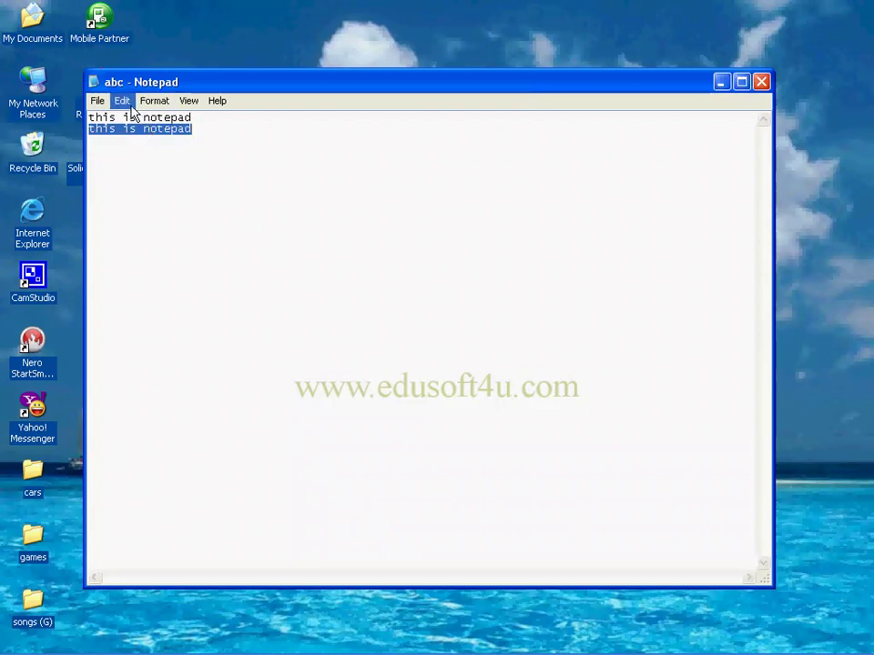
Copy the second line and paste it three times, giving five 'this is notepad' lines.
click(130, 108)
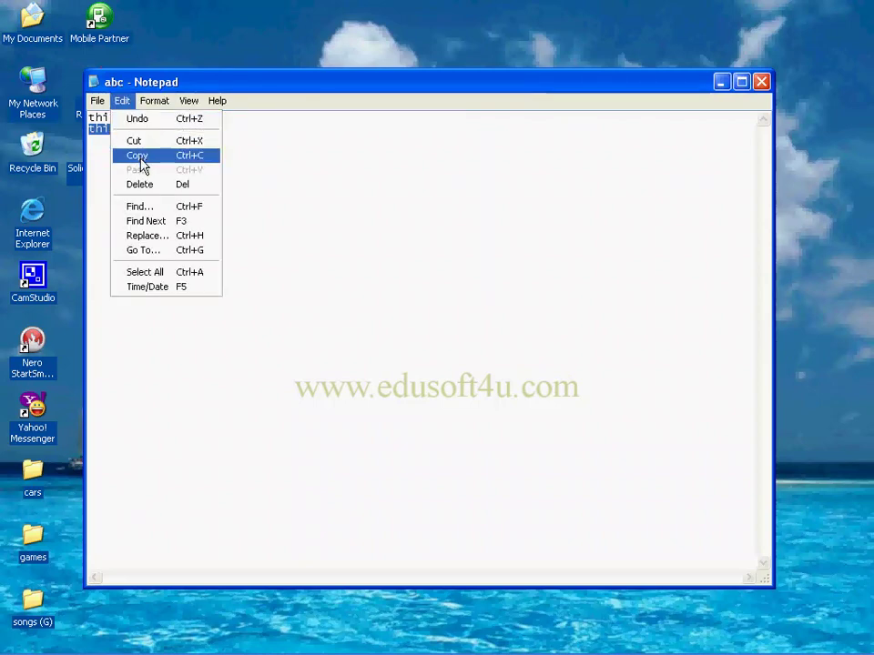
click(140, 158)
click(119, 139)
click(122, 102)
click(139, 170)
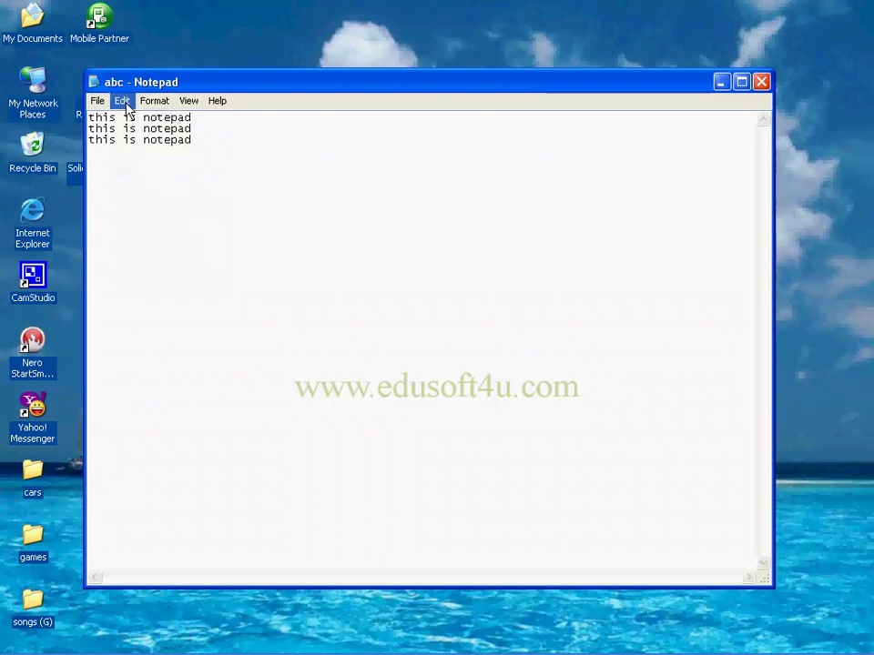
click(122, 101)
click(146, 169)
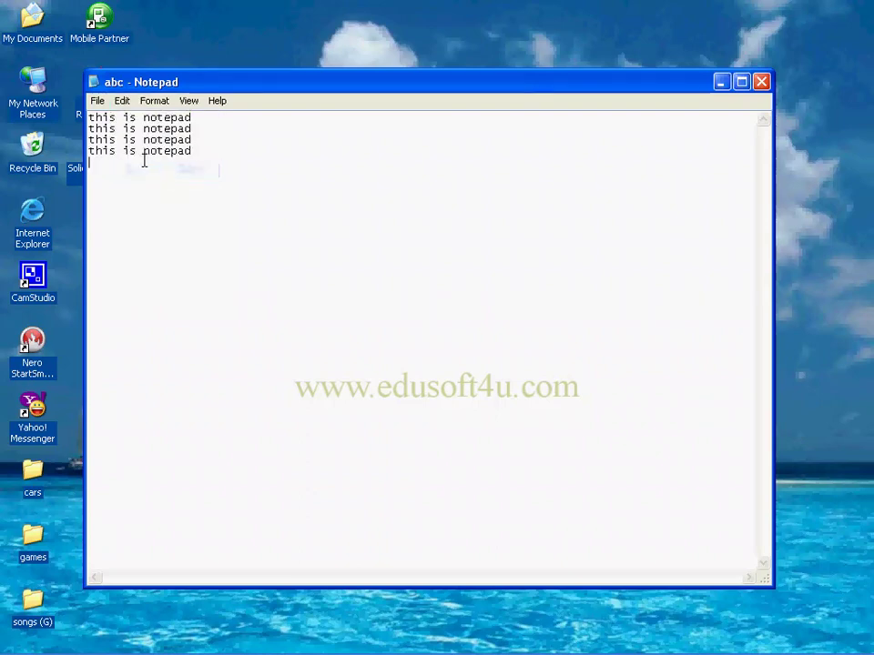
click(121, 102)
click(138, 170)
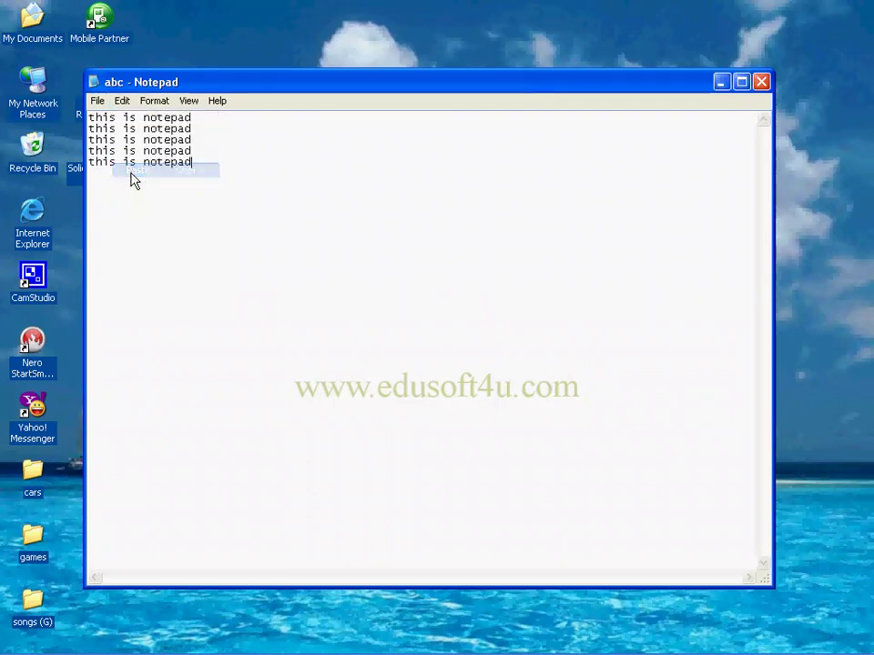
click(122, 101)
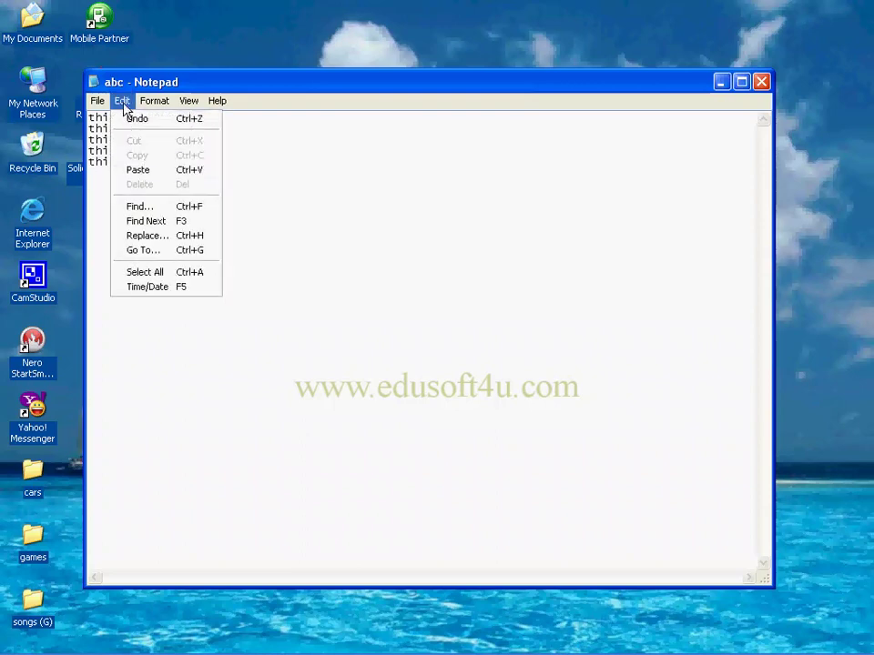
click(164, 212)
drag(188, 229, 284, 229)
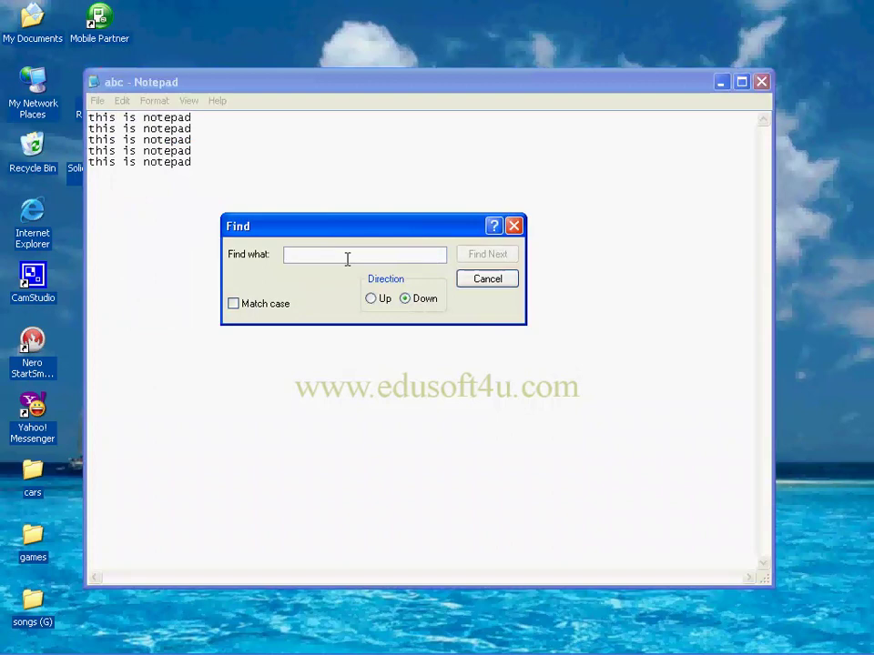
text(notepad)
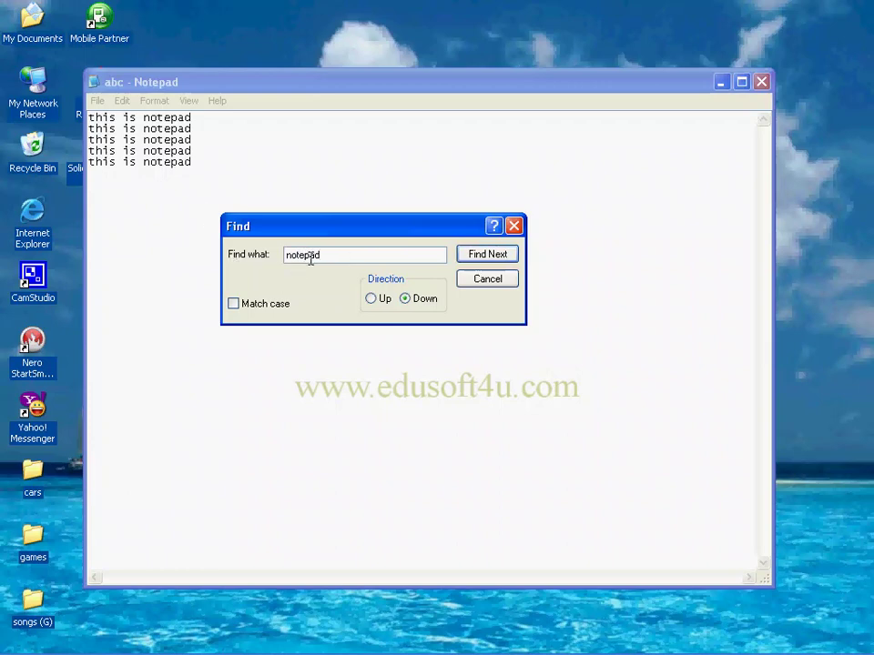
click(489, 258)
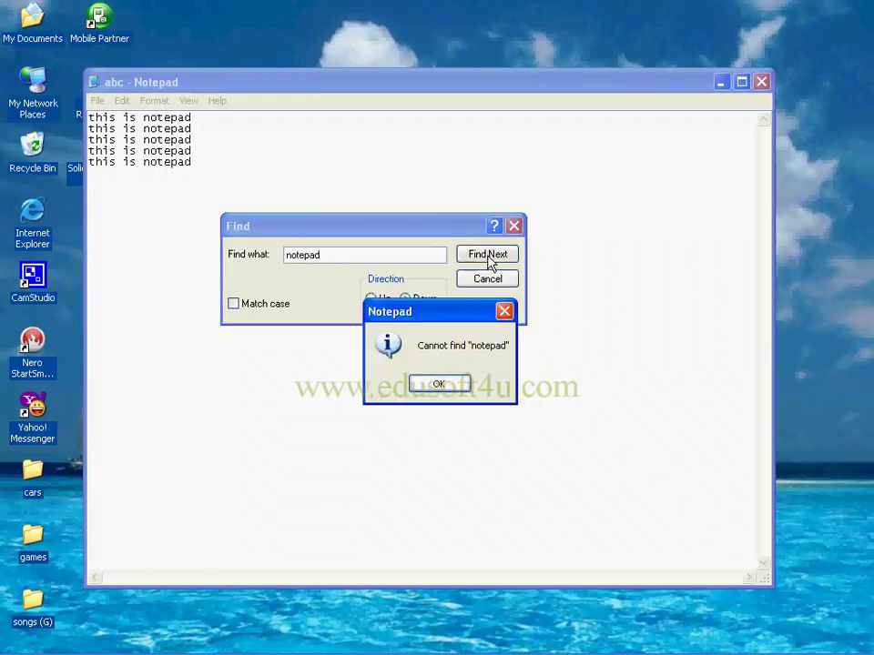
click(448, 384)
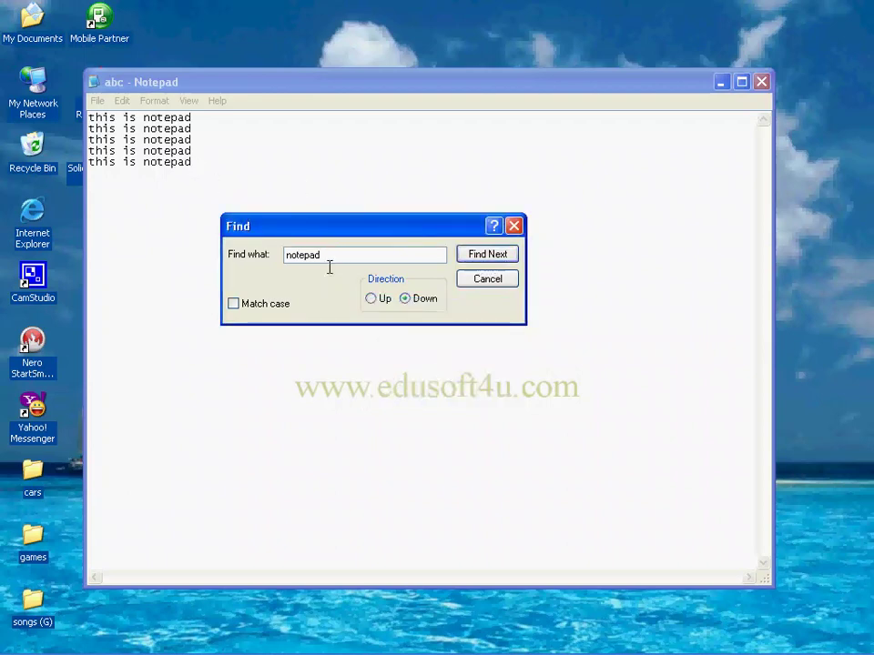
click(373, 300)
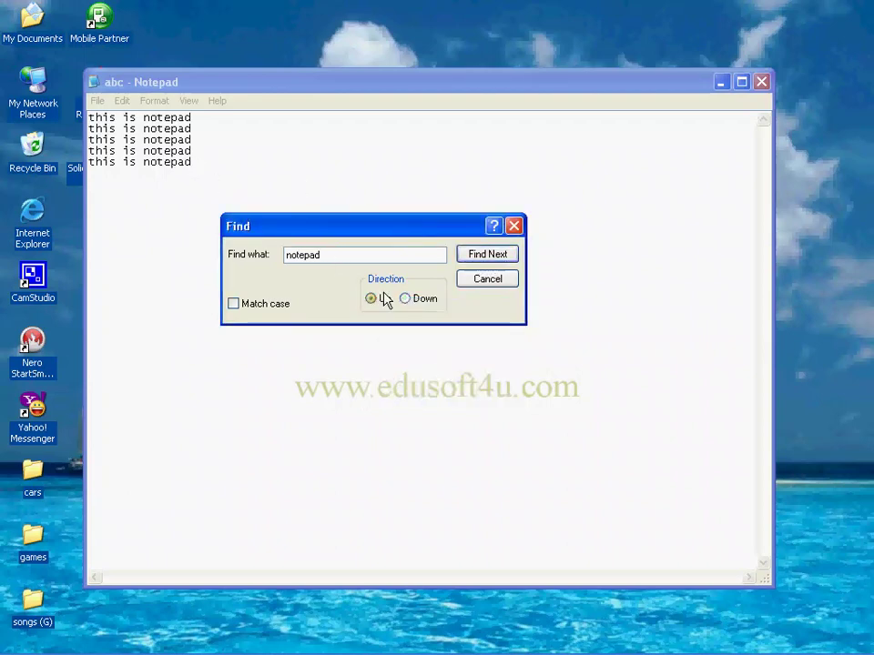
click(479, 264)
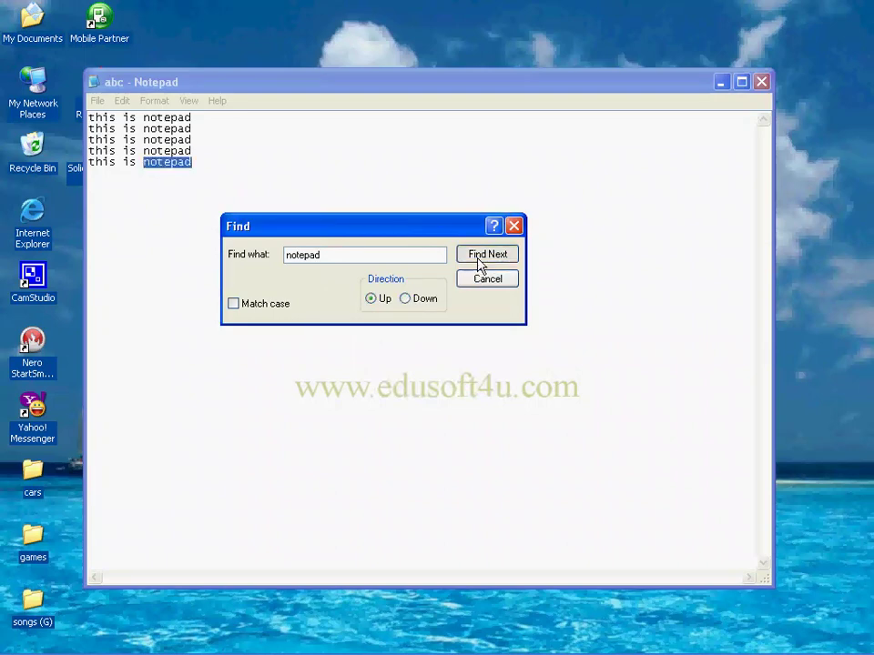
click(479, 255)
click(480, 255)
click(480, 254)
click(479, 255)
click(480, 264)
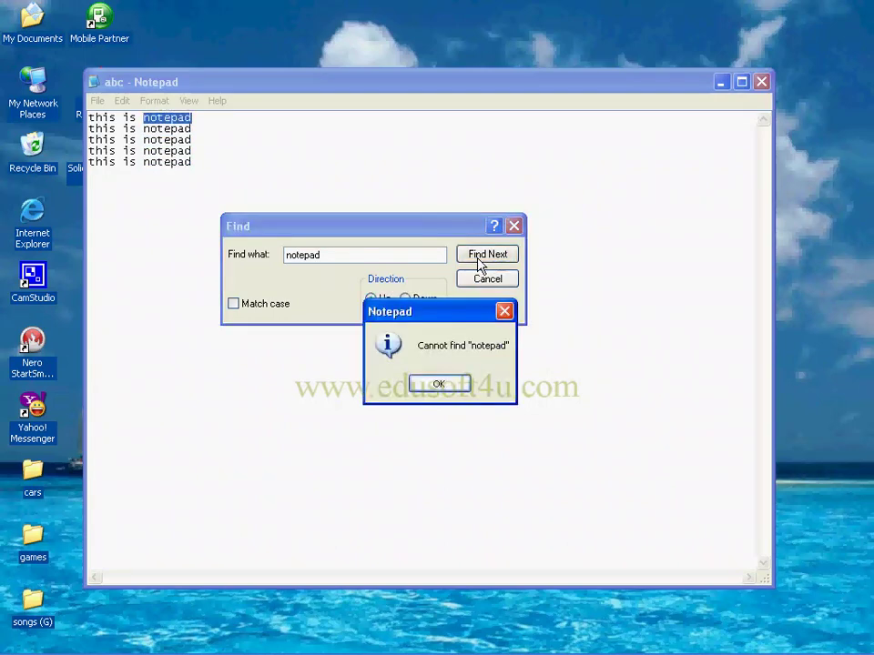
click(437, 386)
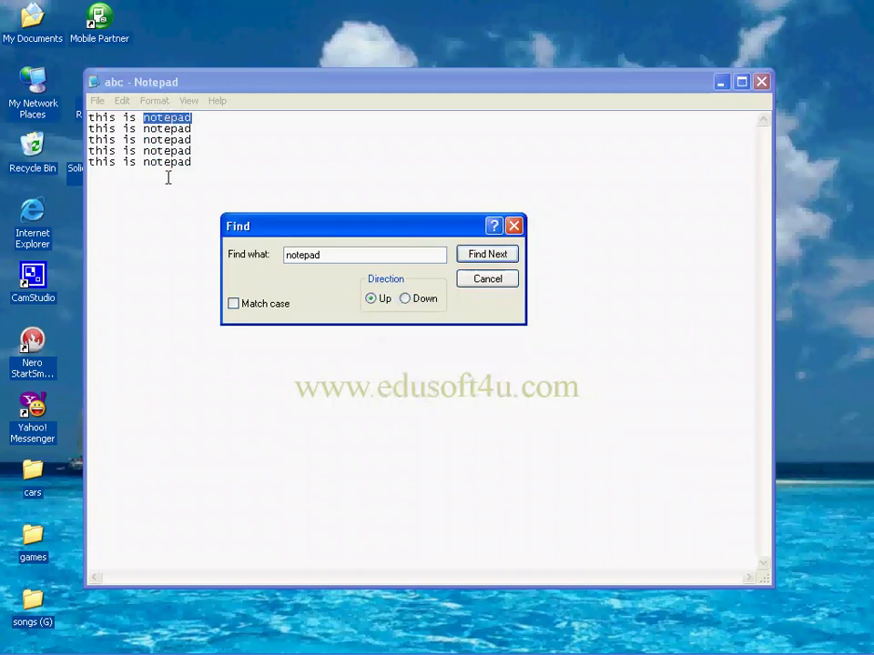
click(420, 302)
click(484, 256)
click(484, 256)
click(484, 257)
click(485, 256)
click(484, 256)
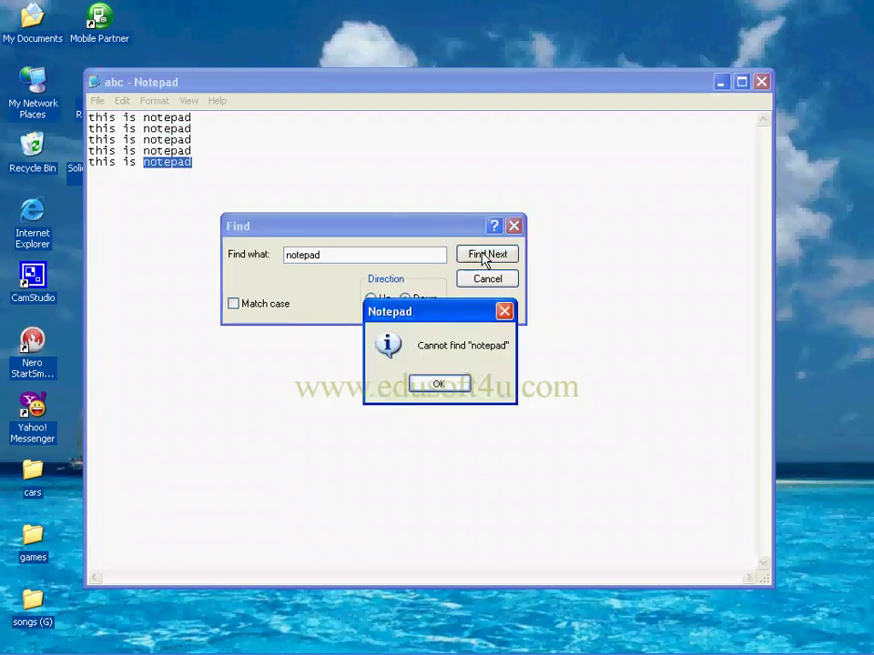
click(440, 386)
click(489, 279)
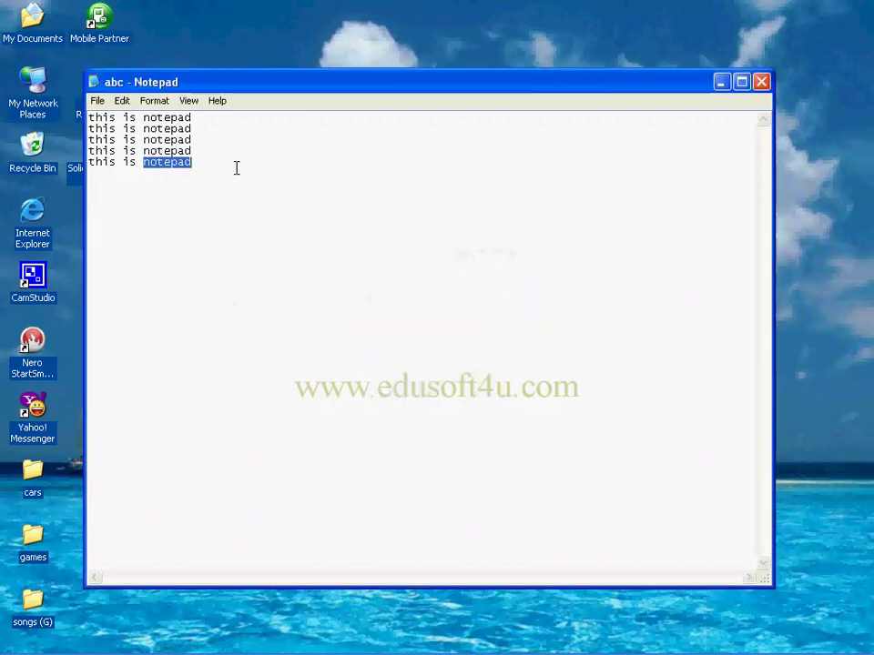
click(111, 118)
click(123, 101)
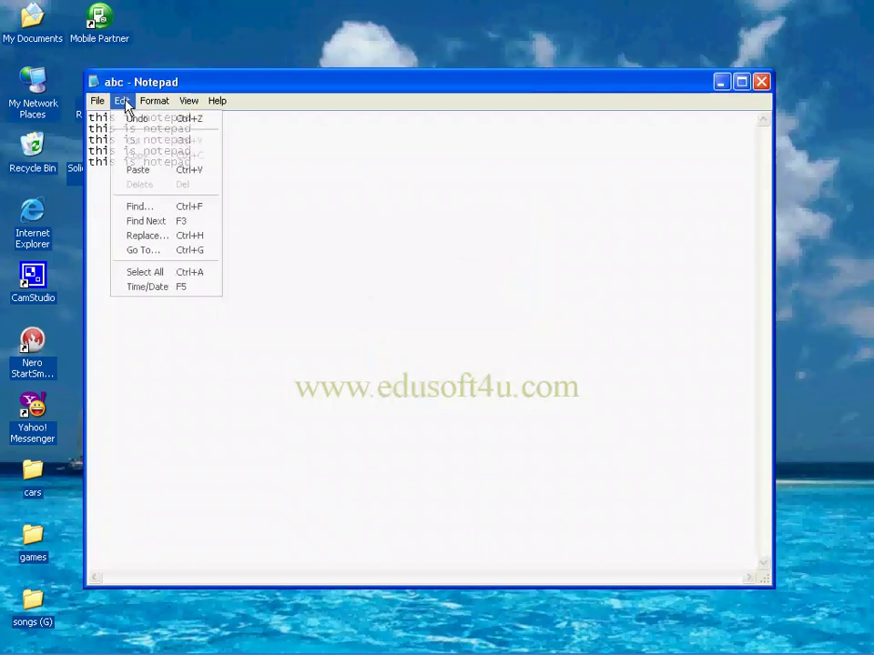
Replace 'notepad' with 'paint' twice individually, then with Replace All.
click(142, 238)
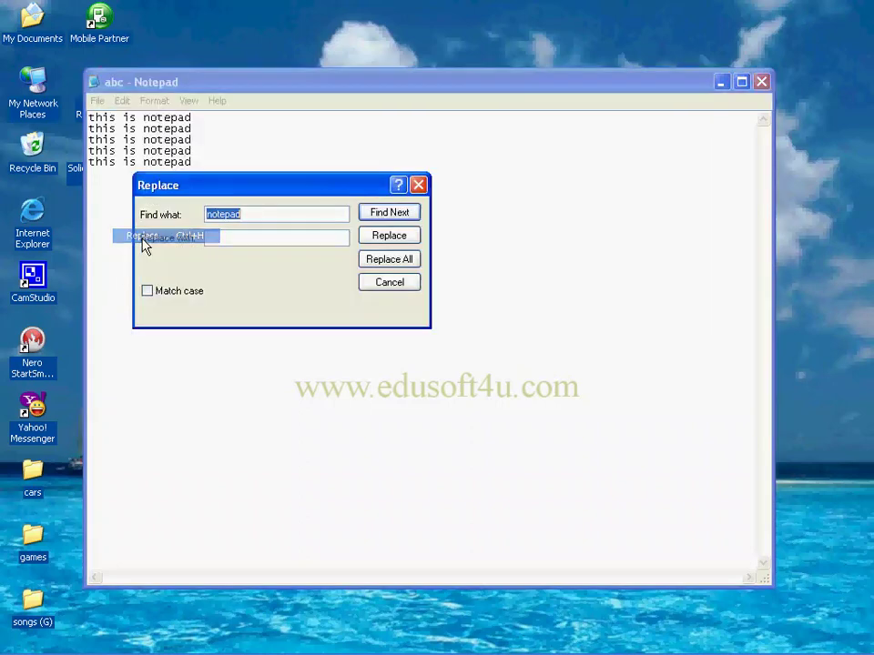
click(267, 240)
text(paint)
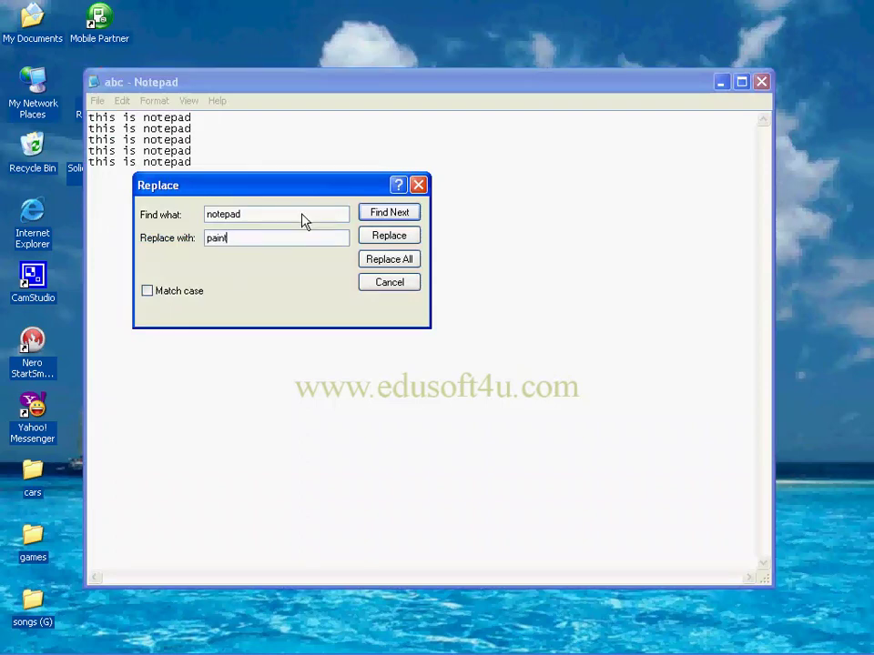
click(378, 239)
click(379, 238)
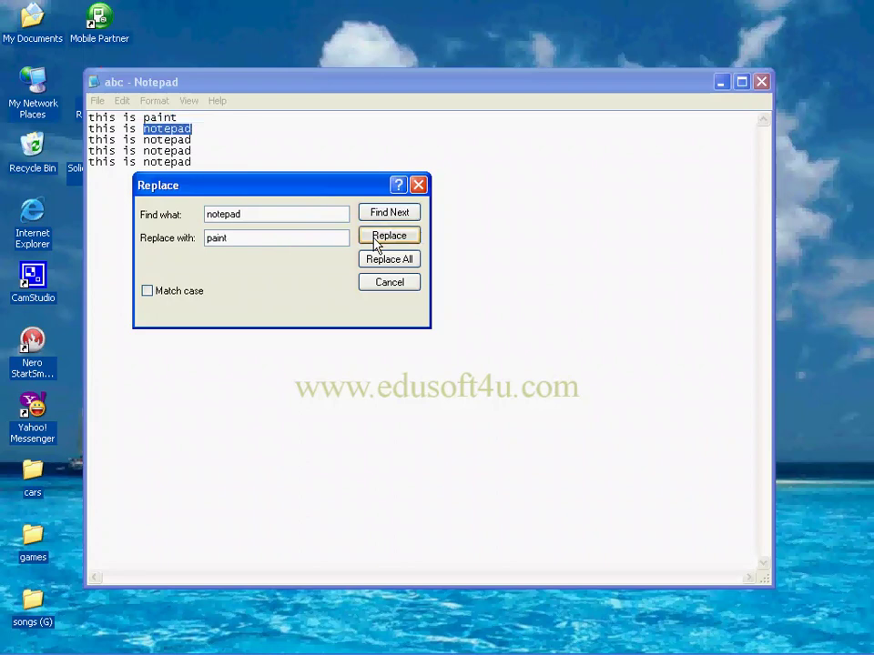
click(380, 239)
click(388, 259)
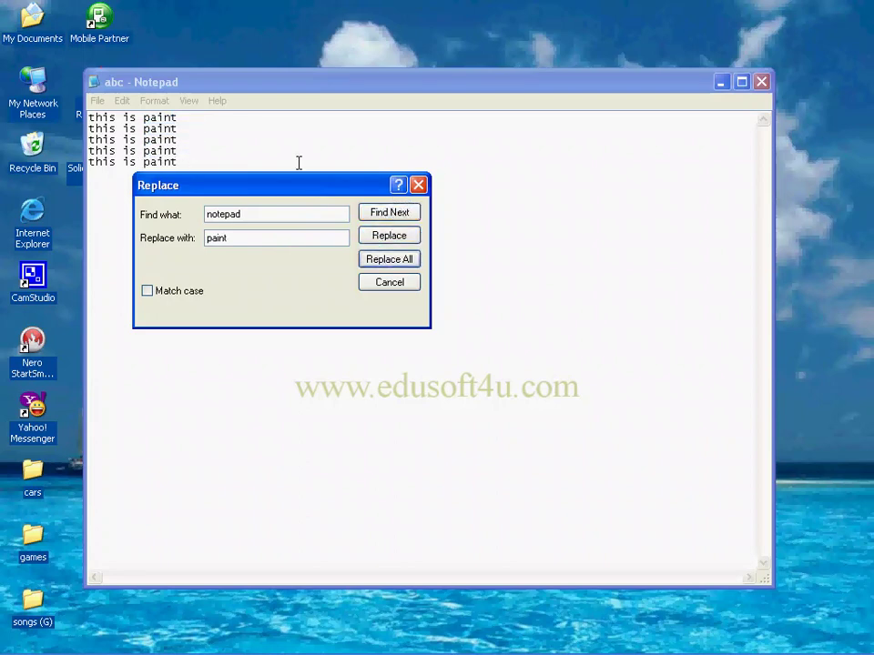
click(419, 186)
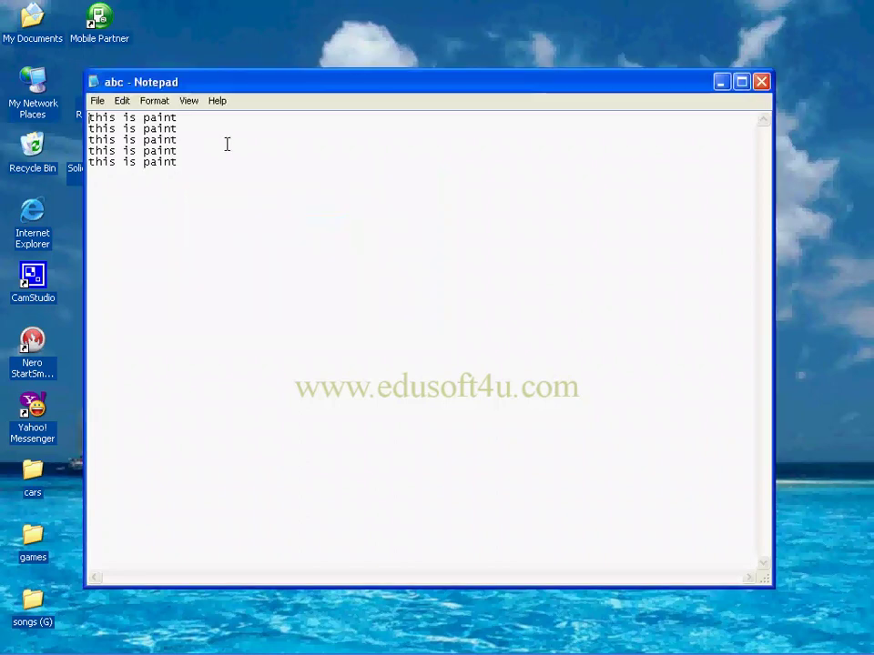
click(124, 101)
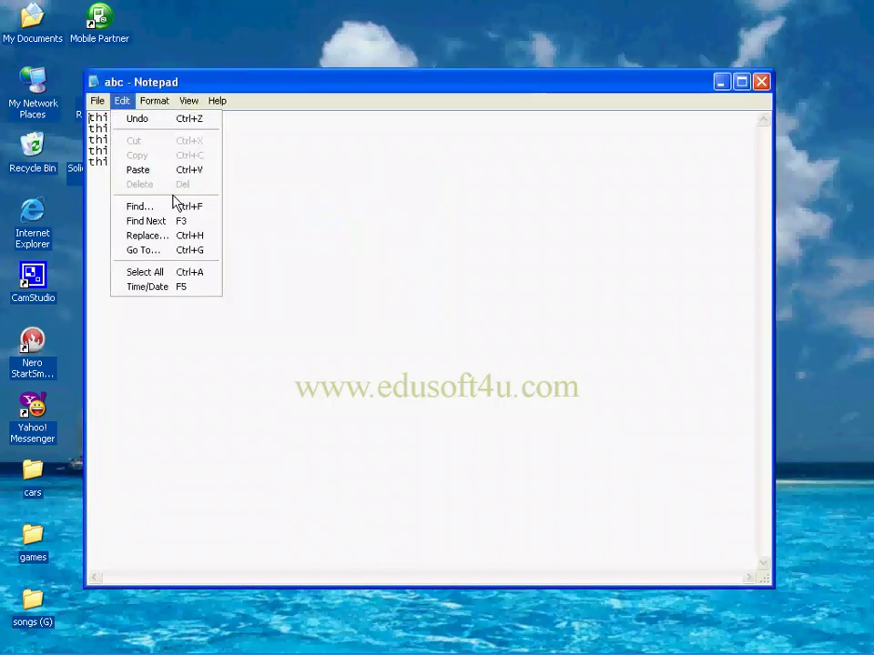
Jump to line 3, then insert the timestamp 9:49 AM 12/4/2009 via Edit > Time/Date.
click(169, 251)
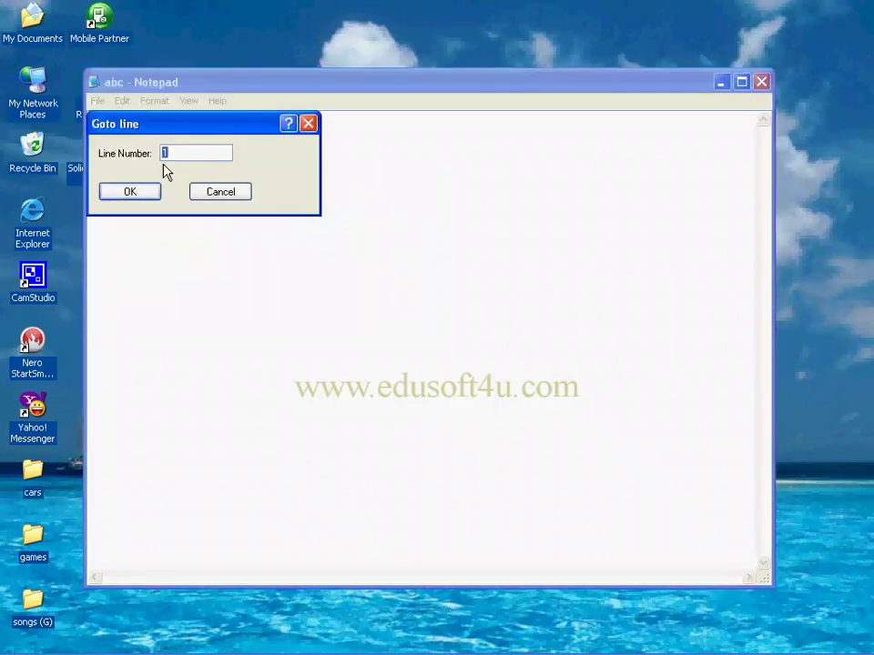
text(3)
click(133, 192)
click(121, 101)
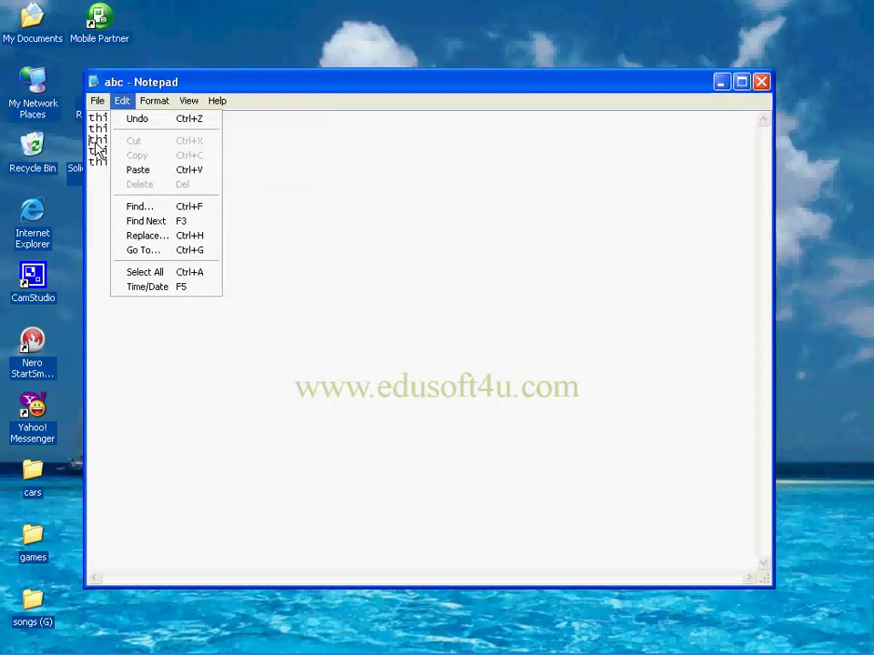
click(181, 278)
click(161, 185)
click(120, 101)
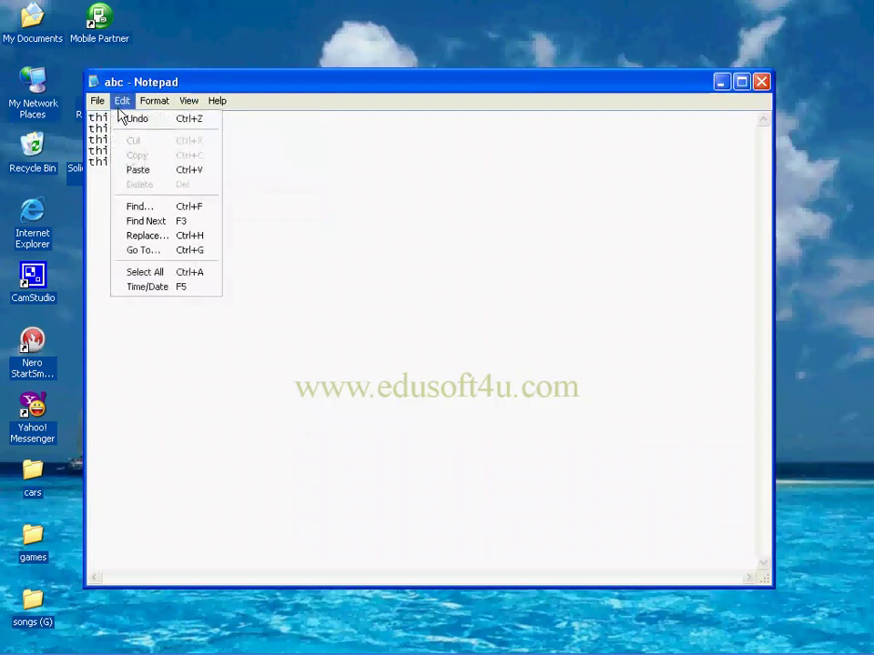
click(153, 286)
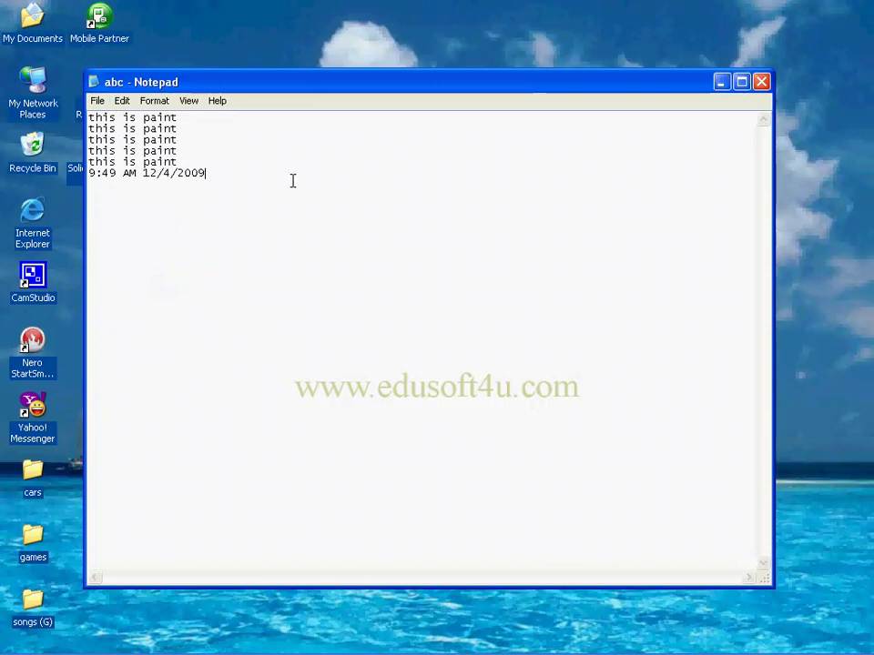
Maximize the window and type a long line of random practice letters.
click(122, 101)
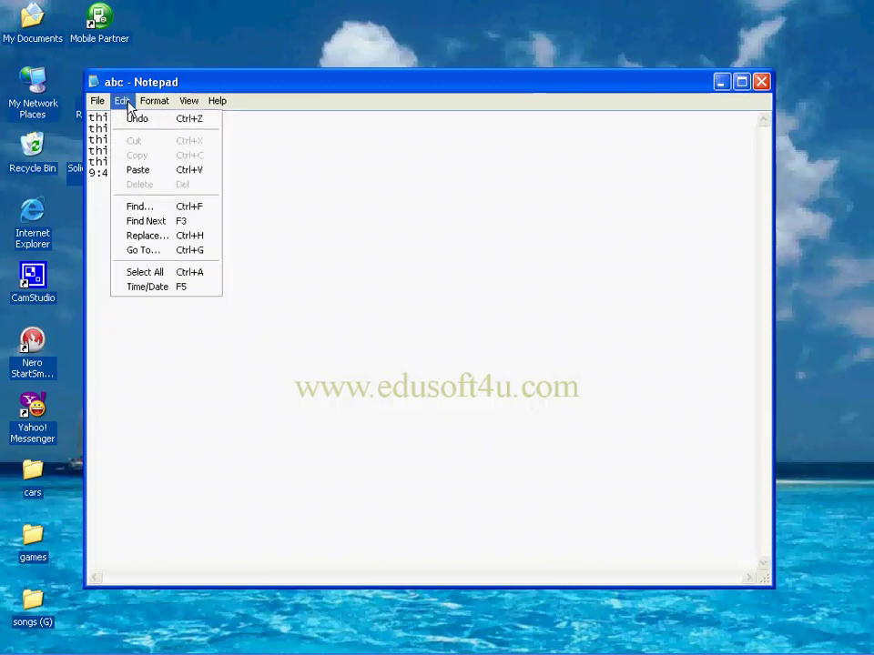
mouse_move(154, 101)
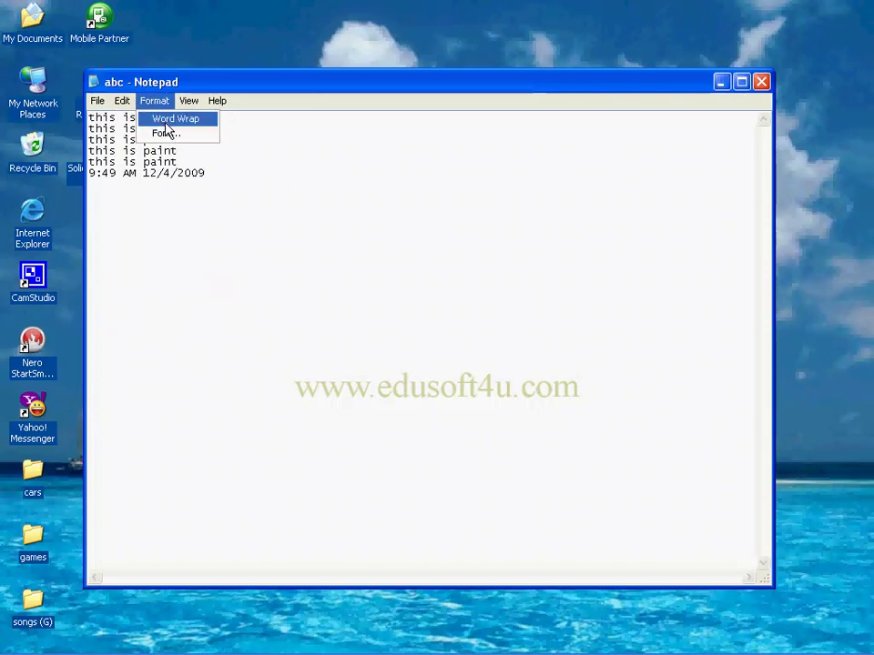
click(241, 186)
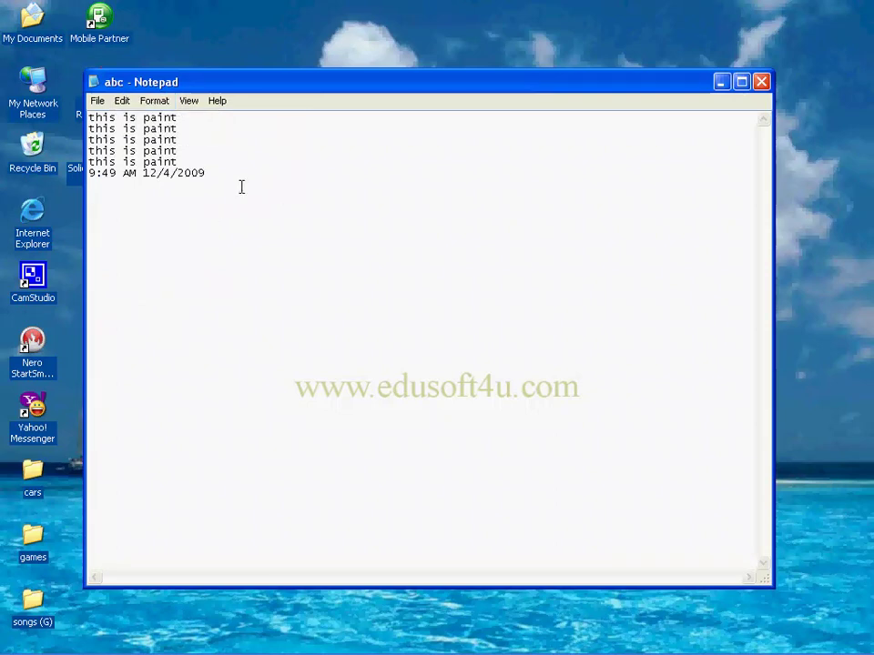
click(740, 82)
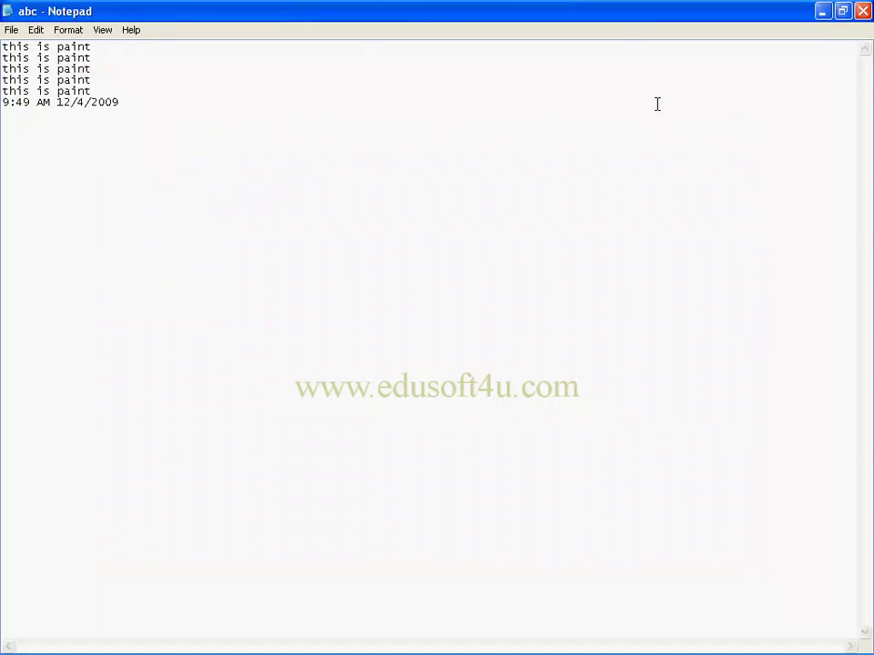
text(;lskd jfgk;lasjdl)
text(kajsdflka sjdflkasdj flkasdf jaslkdf alksdfj alksdjf)
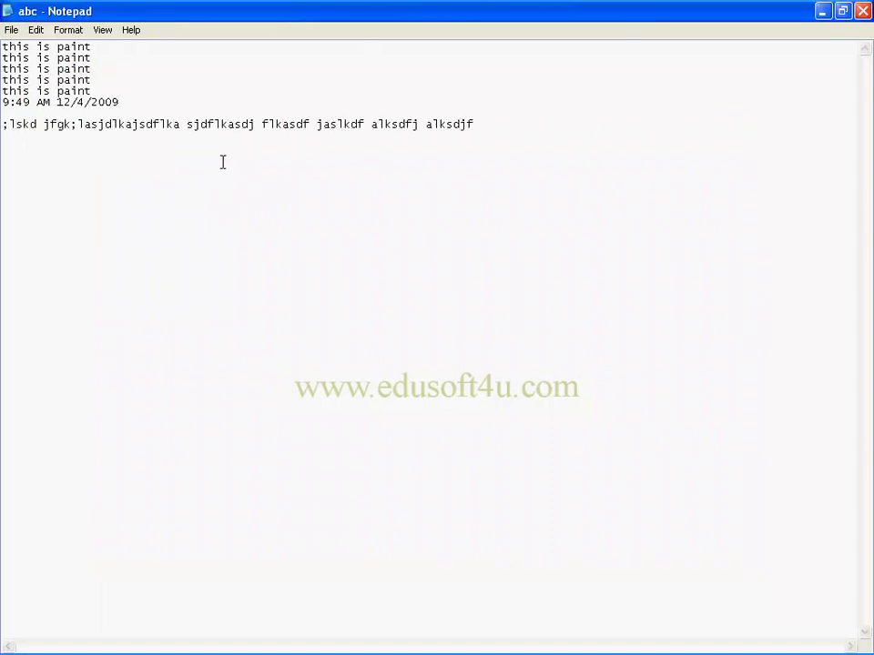
text( laskd fjlaksdj flkasdj flkasdjf lkasdjf aslkdf lkasdf )
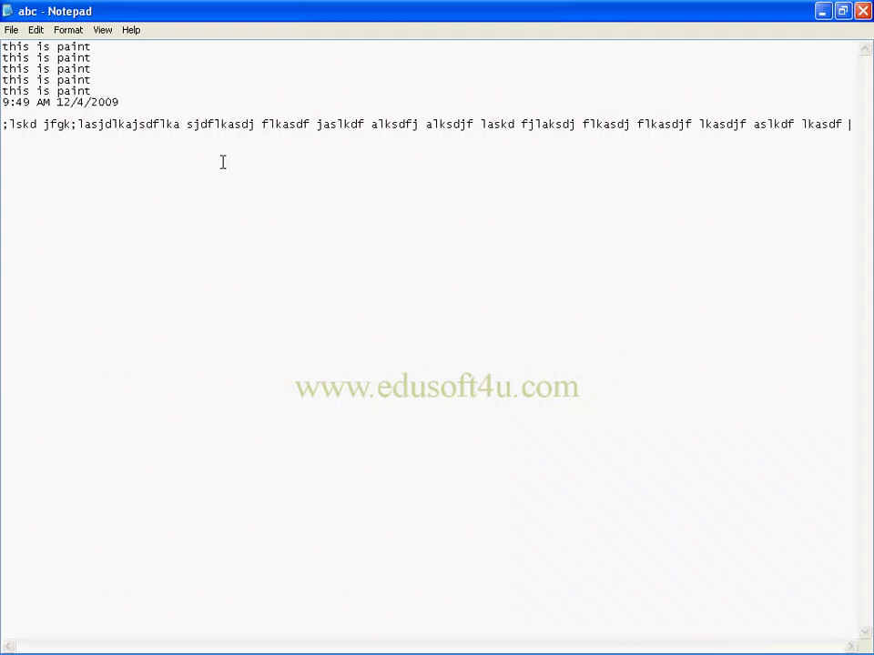
text(laksdfj alskdfj lasdfjklasdj flkasdj flkasdj flkasdj flkajsd)
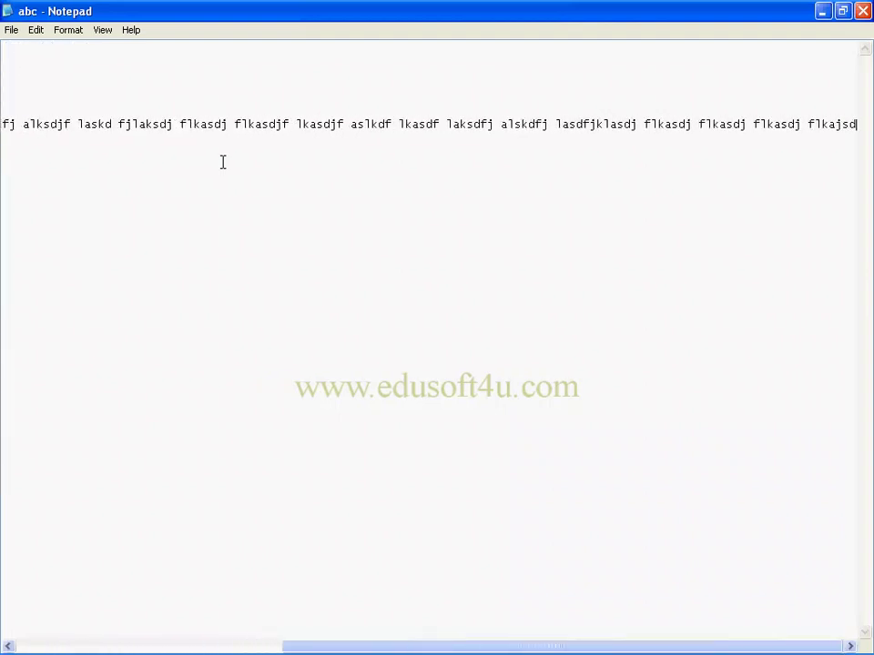
text(f)
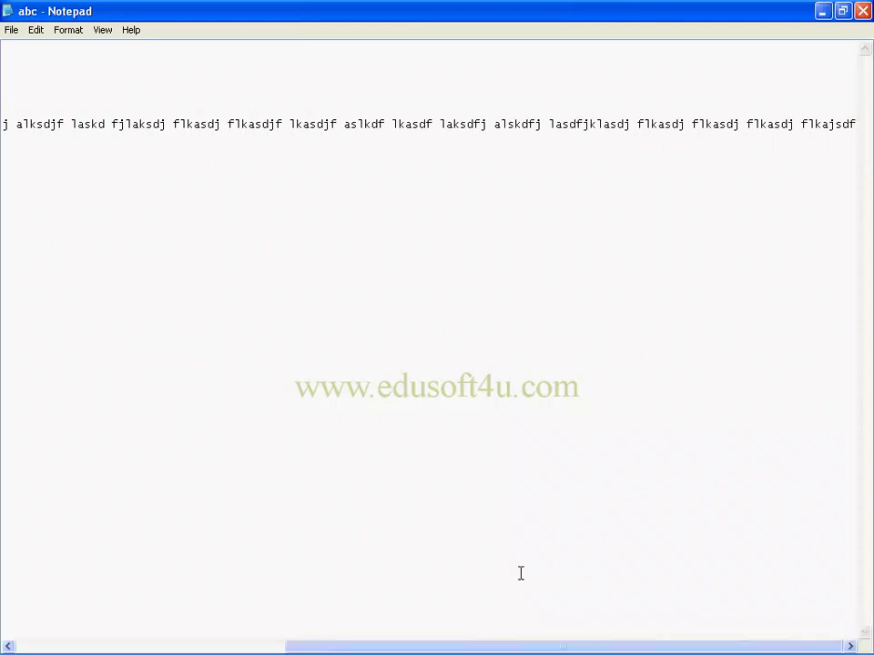
drag(522, 648, 243, 649)
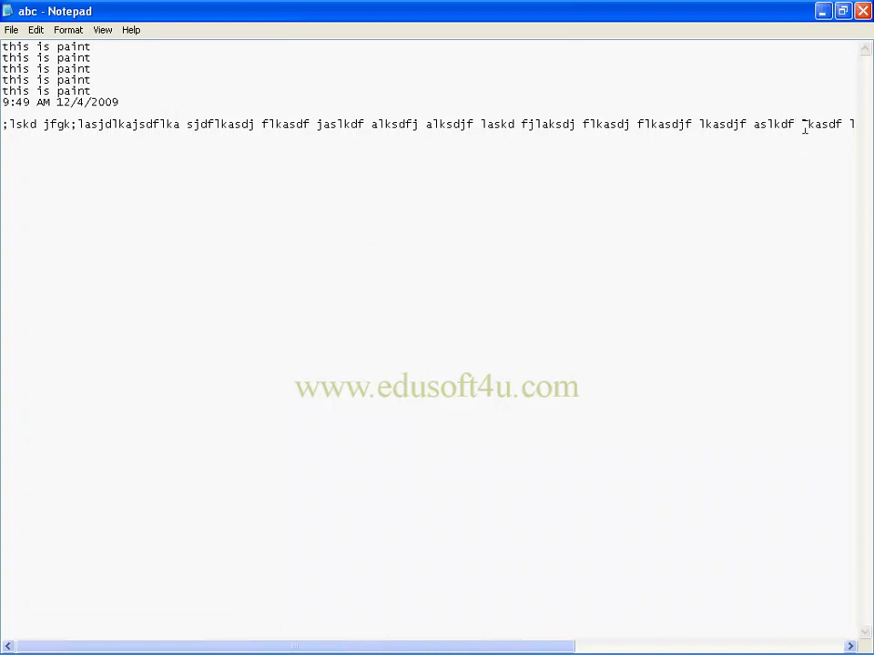
Break the long line after 'aslkdf' and append 'laksd jflkasjdflk' to line two.
key(Return)
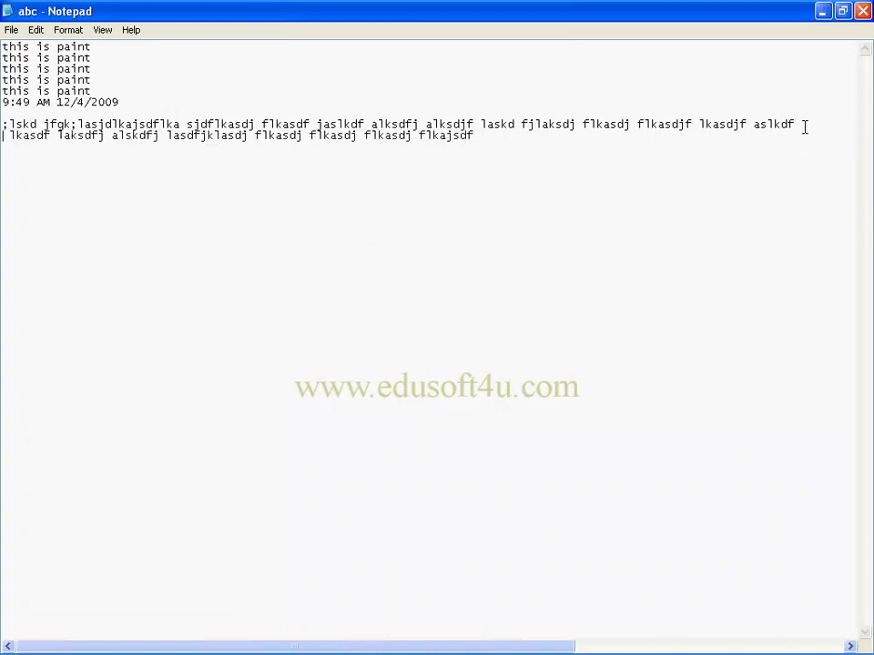
click(530, 141)
text(laksd jflkasjdflk)
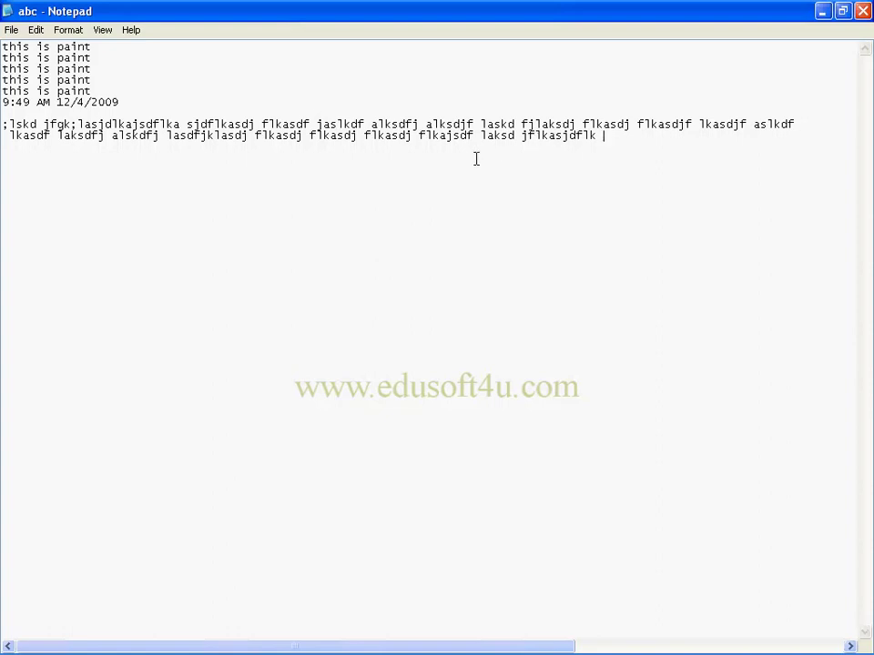
click(69, 29)
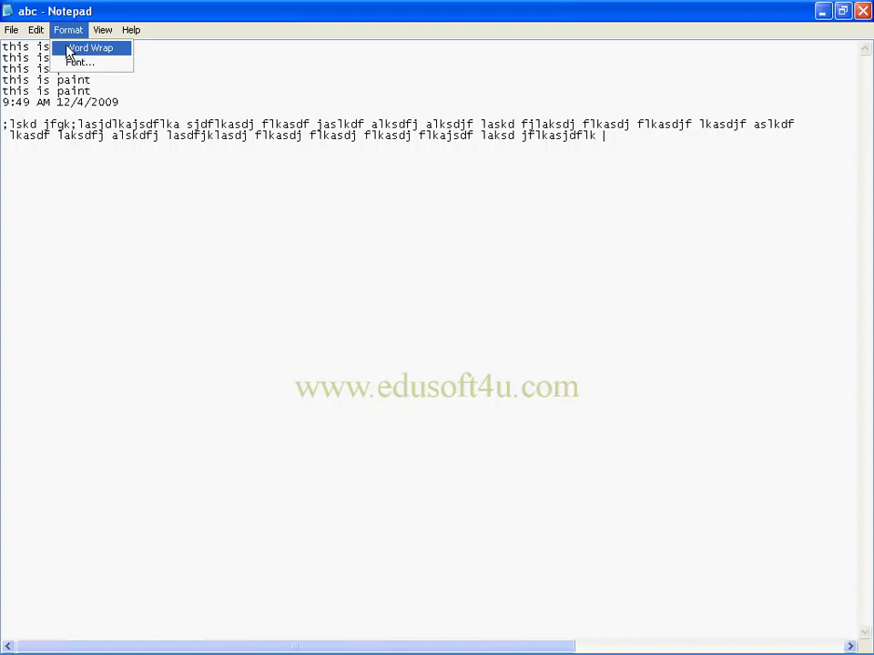
With Word Wrap on, add more gibberish text to the paragraph, then turn Word Wrap off.
click(67, 51)
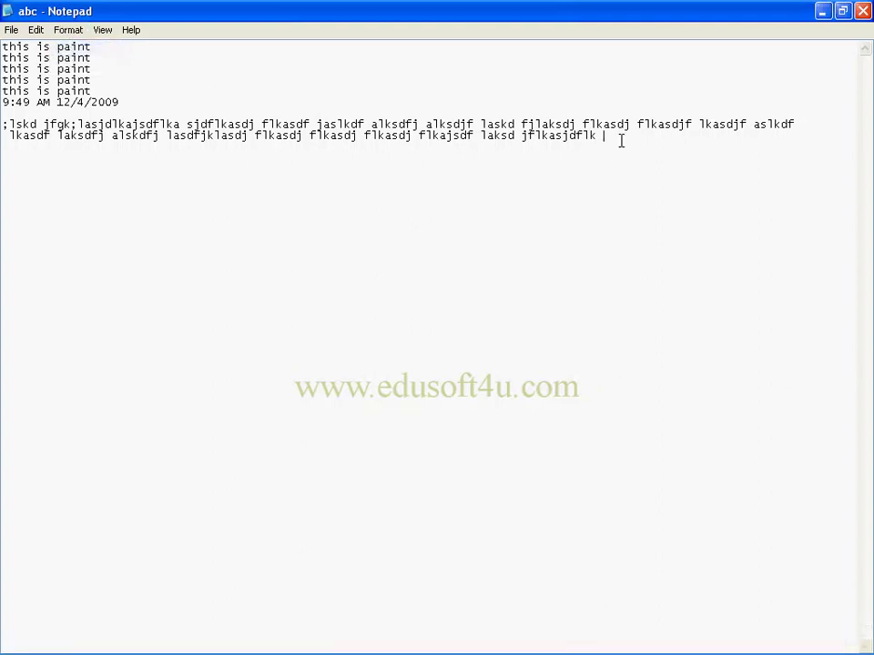
text(alsdkf jalskdfj alskdfj lksad flkasd flkasd flkasdj flaksdjf laksdf aslkdf)
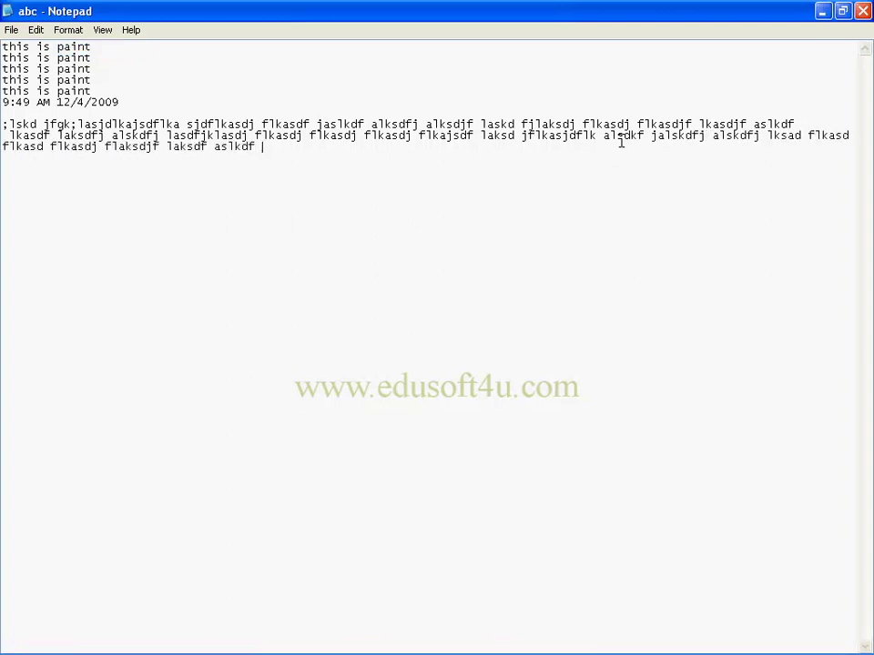
text( asjdlfkas dlfkas dlfk asdlkfj asdlkfj salkdfj aslkdfjaslkdf jalskdf laksd fjalksdf jalksdf alksd fjlaks)
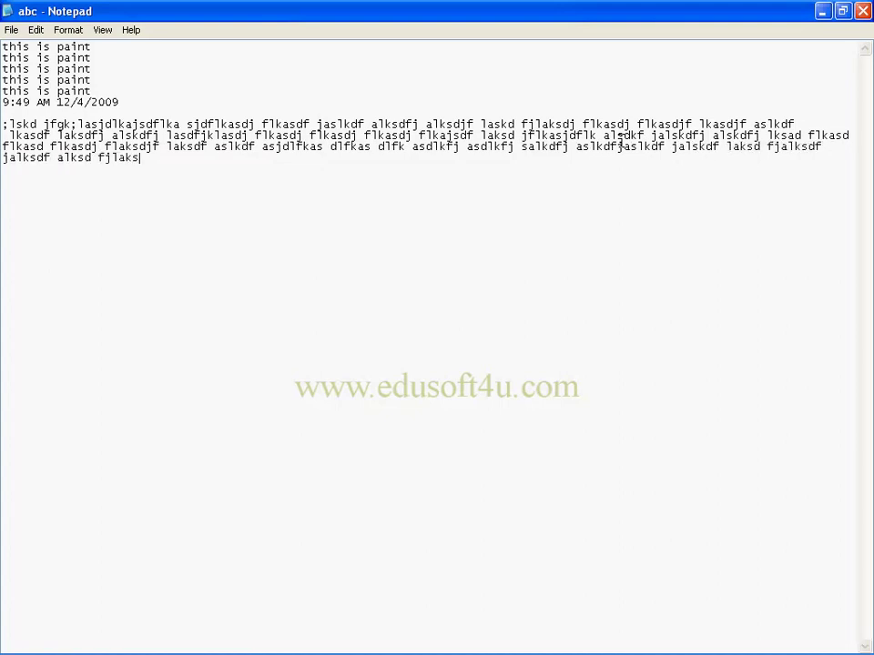
text(d flkasdf asdf asd f)
click(68, 30)
click(88, 50)
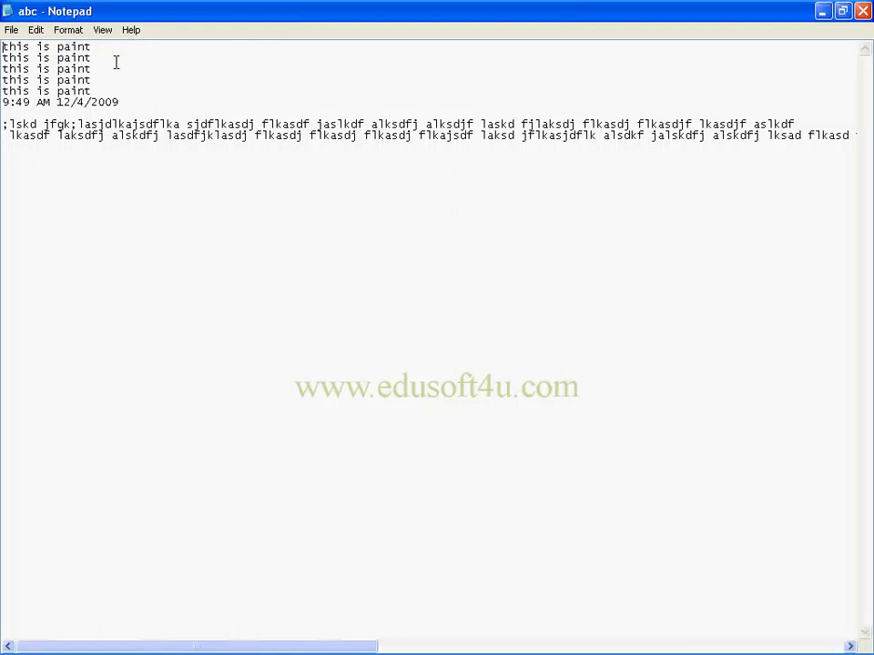
Split the paragraph into separate lines before 'flkasd' and 'fjalksdf'.
click(808, 134)
key(Return)
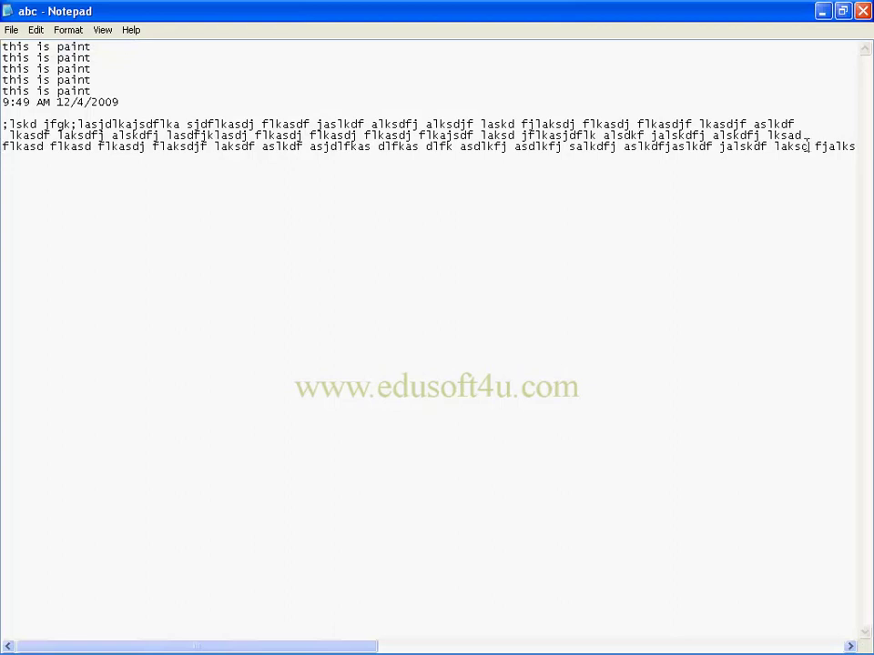
key(Return)
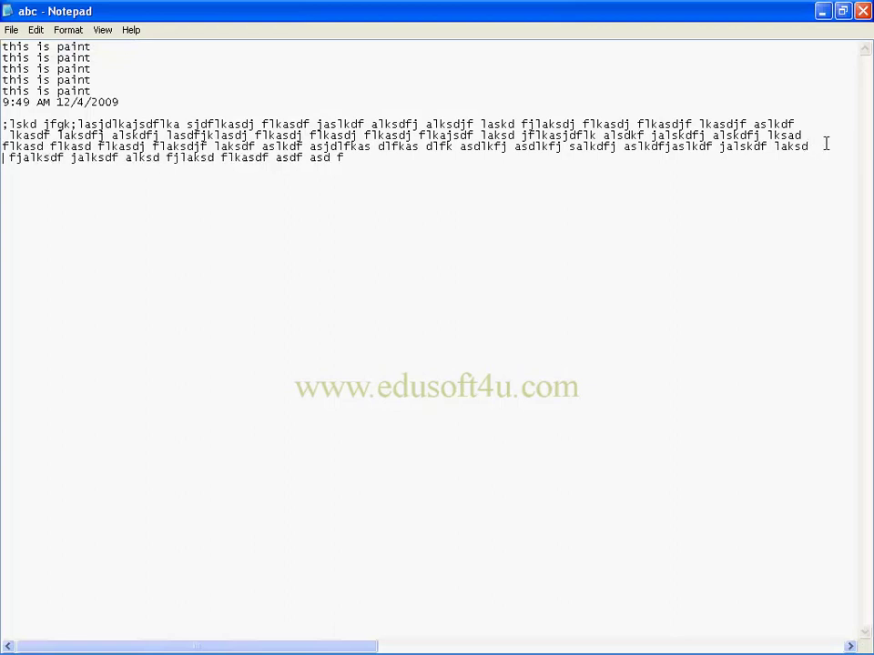
click(69, 30)
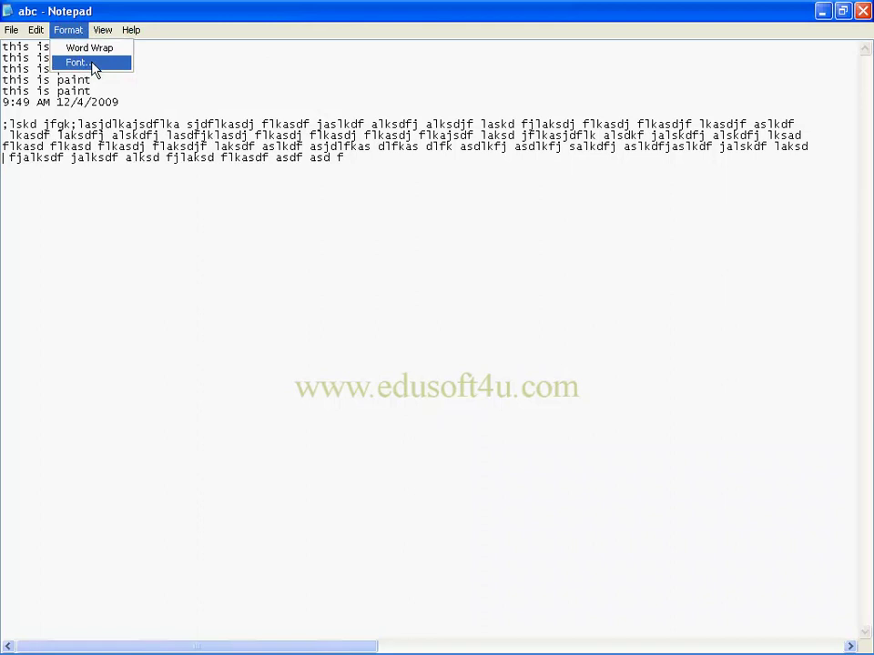
Open the Font dialog, reposition it, and cancel without changes.
click(94, 67)
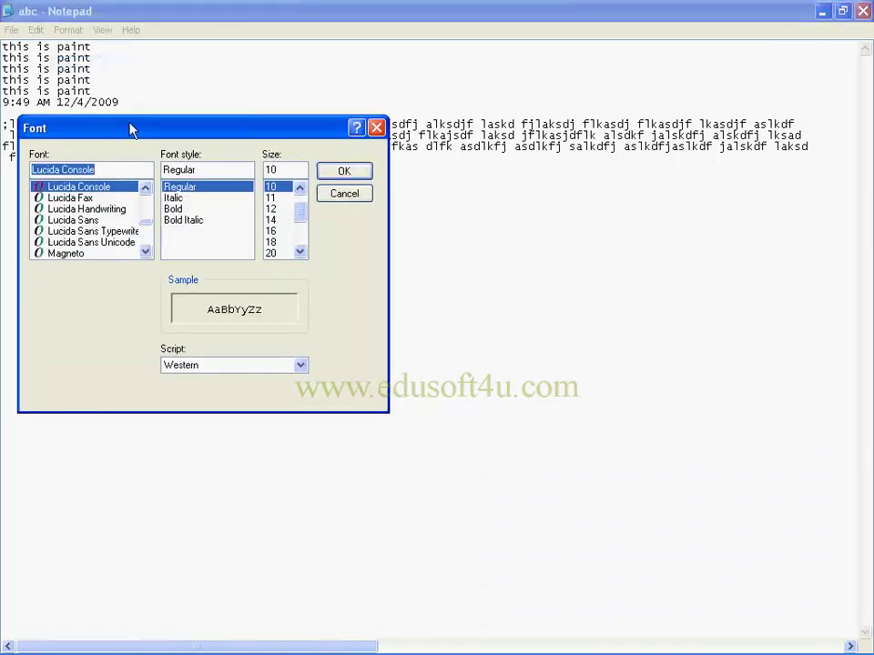
drag(235, 138, 387, 197)
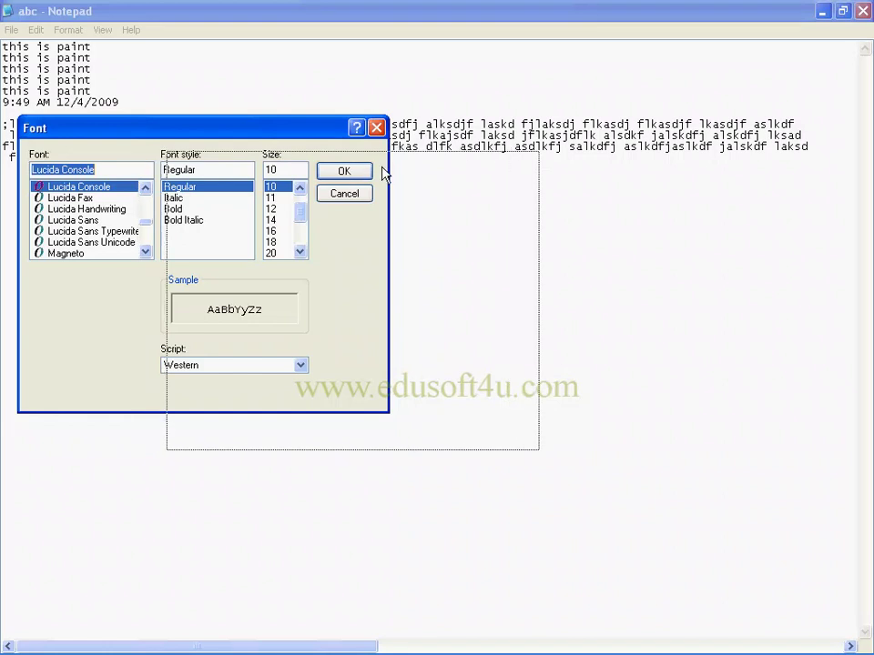
click(496, 230)
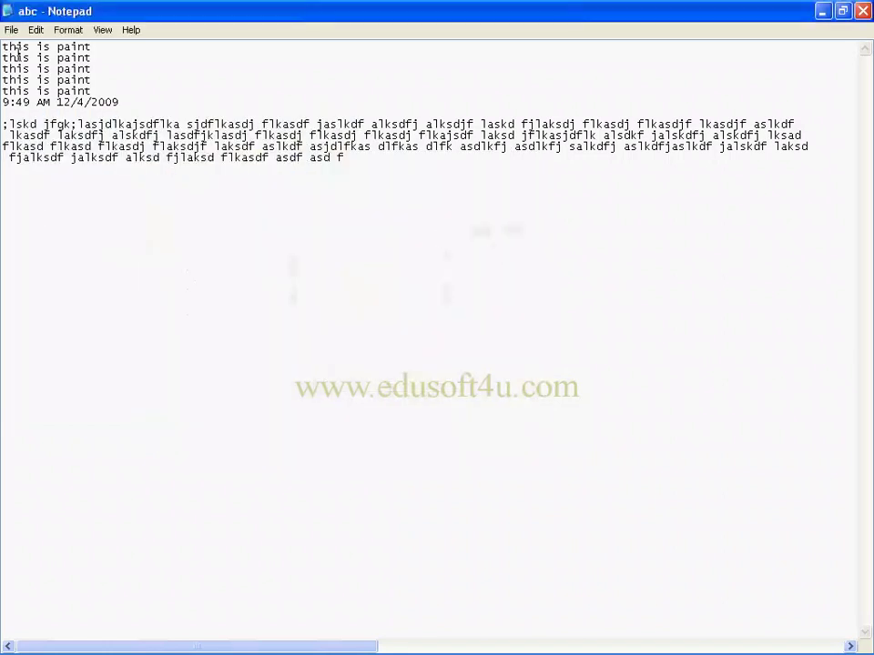
Select the first line 'this is paint' and set Bold in the Font dialog.
drag(2, 47, 90, 47)
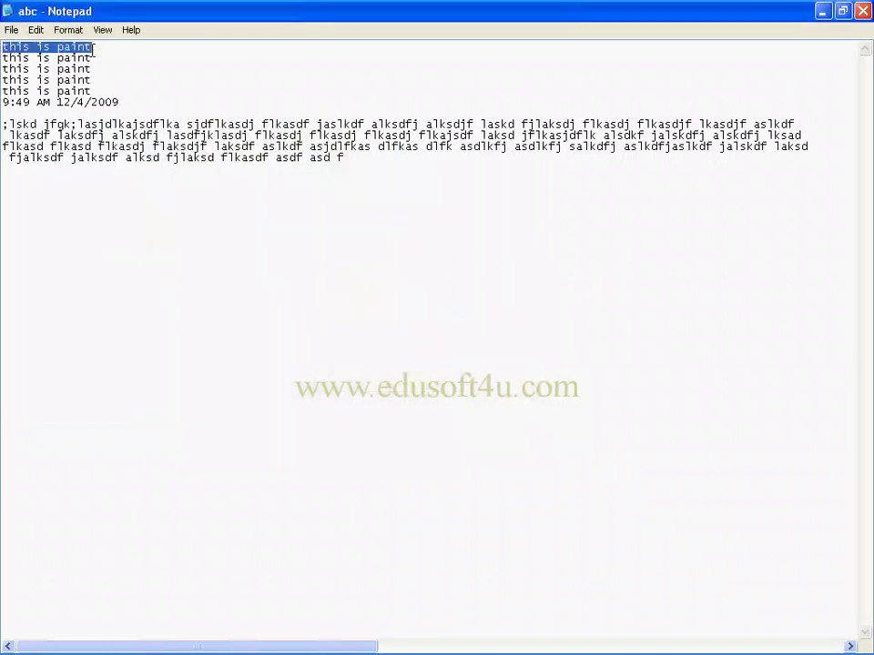
click(79, 30)
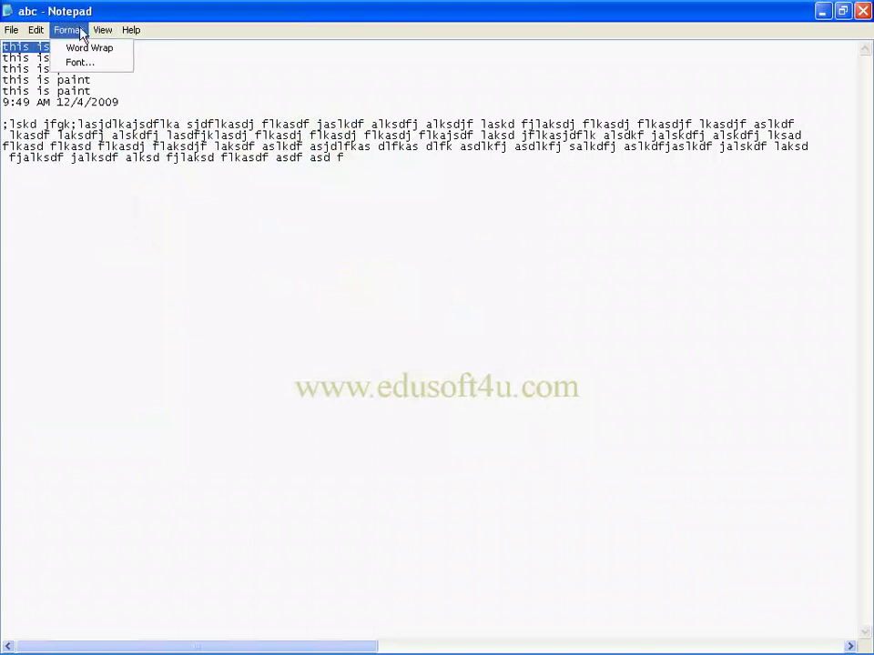
click(76, 63)
drag(187, 136, 355, 203)
click(326, 236)
click(451, 268)
click(452, 280)
click(374, 258)
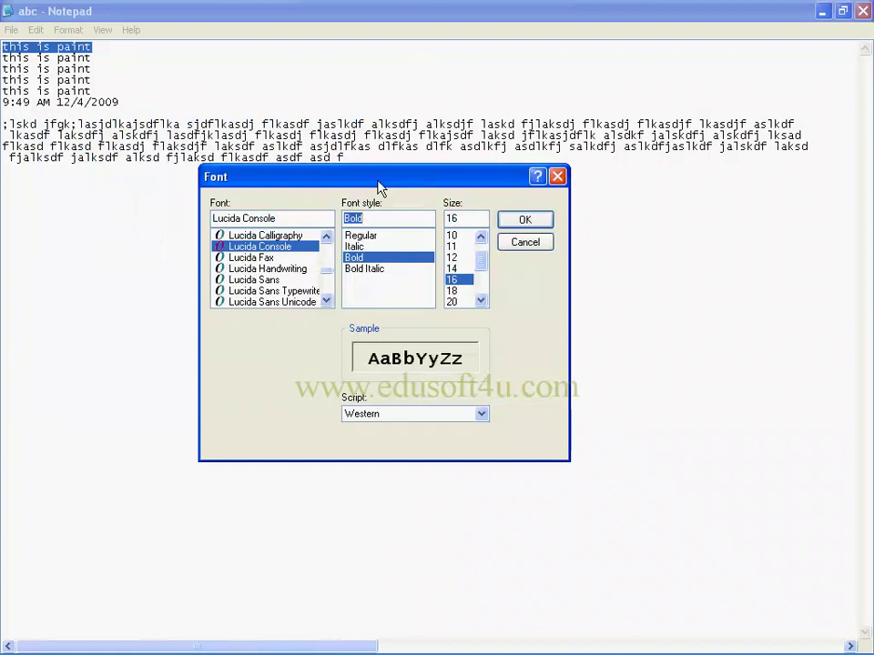
Apply bold 20-point Kunstler Script to the first line, then deselect it.
click(325, 240)
click(325, 239)
click(325, 239)
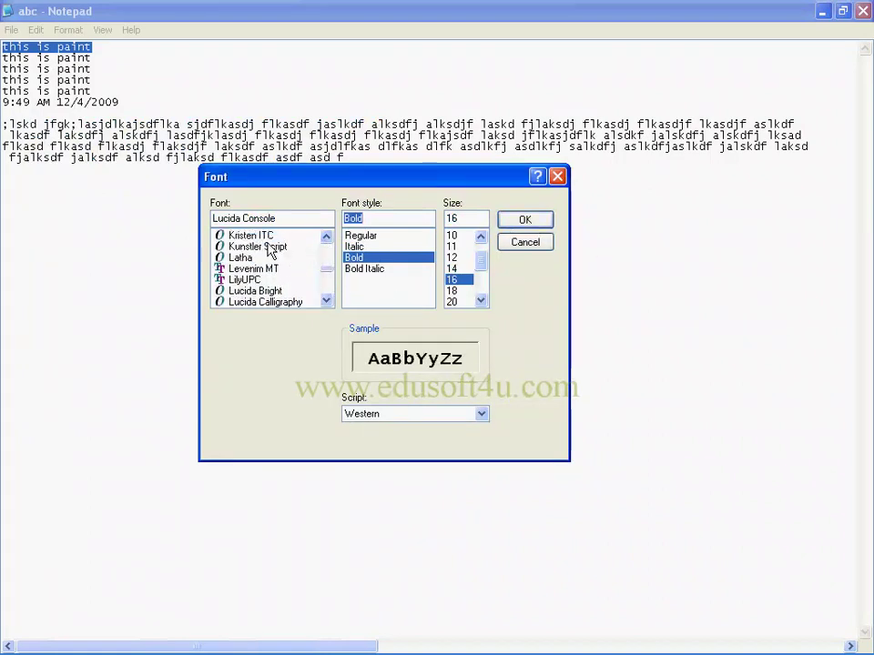
click(262, 247)
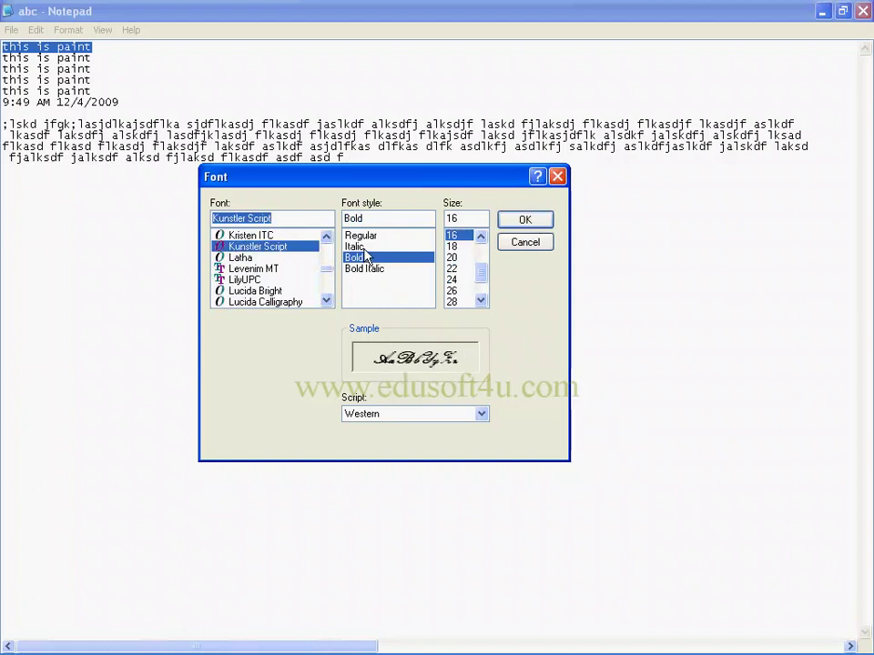
click(453, 257)
click(523, 222)
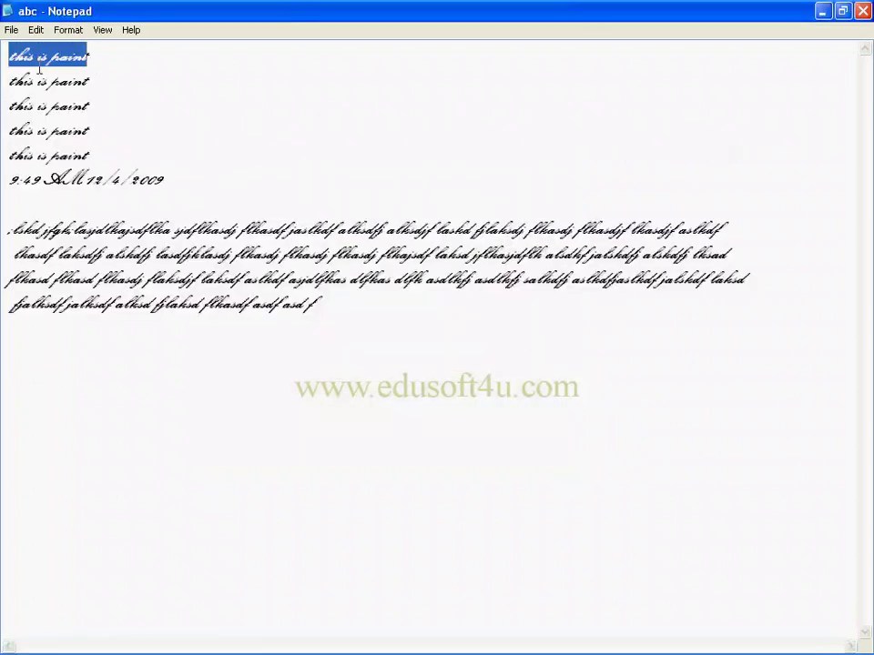
click(94, 75)
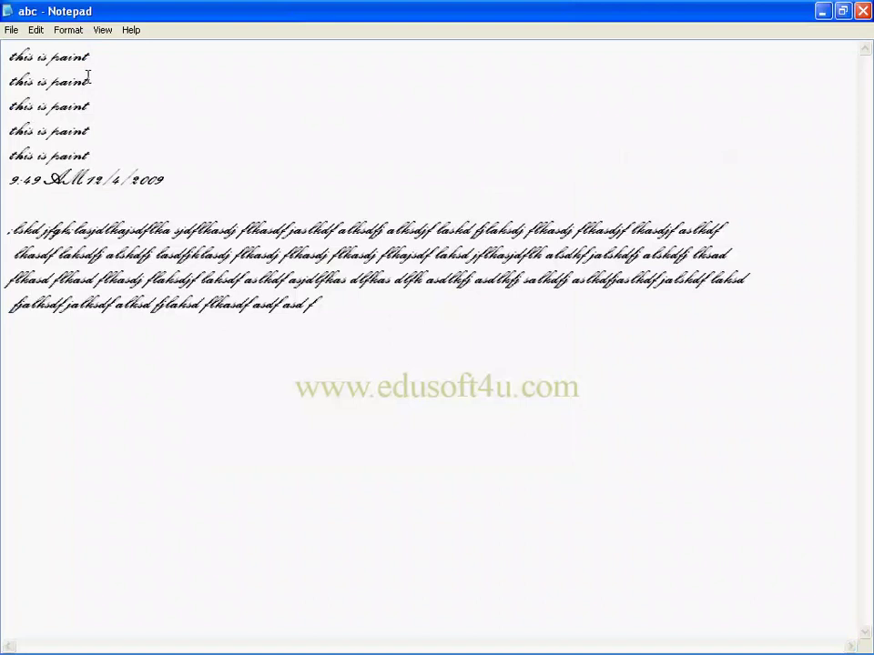
Preview several fonts in the Font dialog and choose Kristen ITC.
click(68, 30)
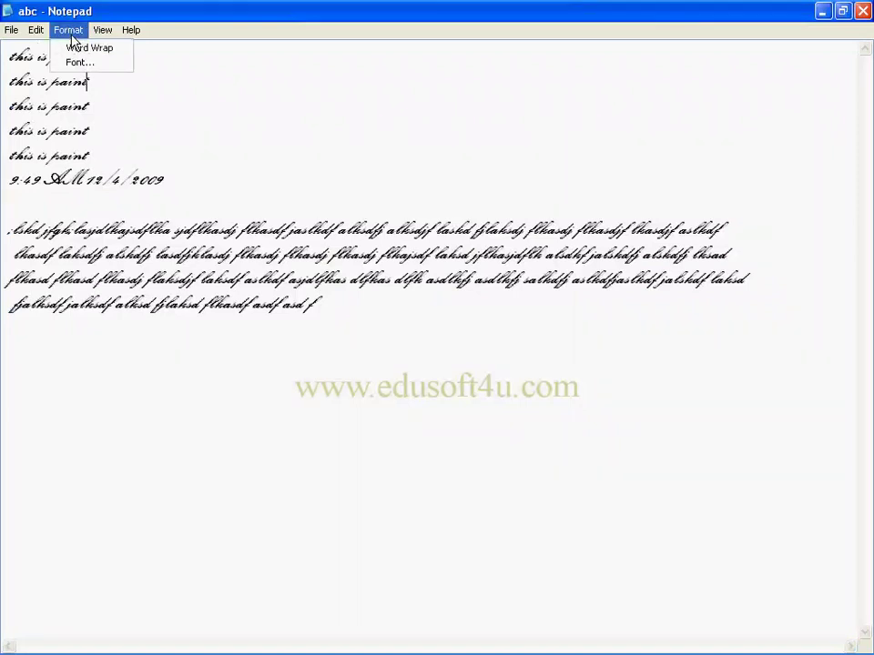
click(82, 63)
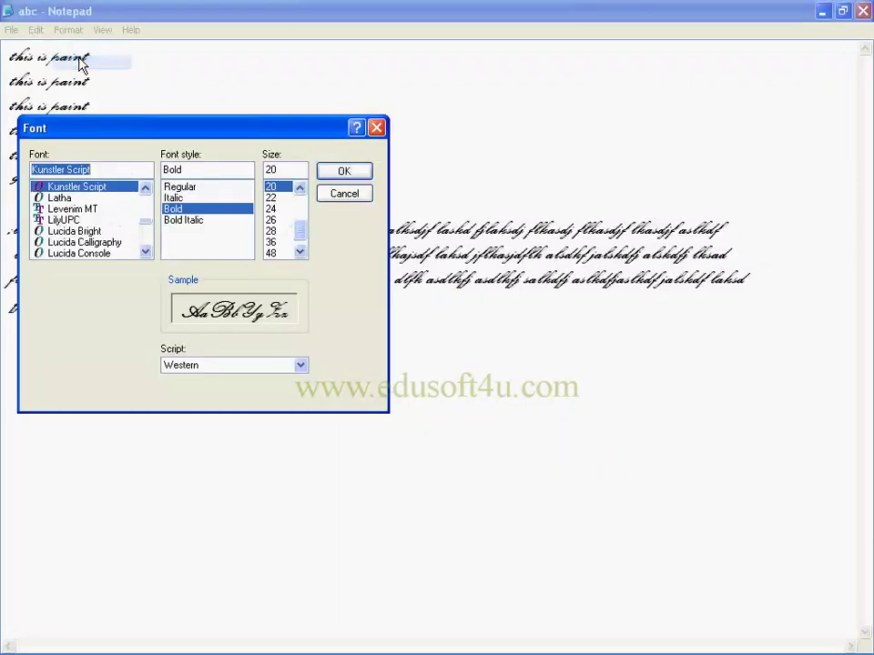
drag(180, 136, 348, 164)
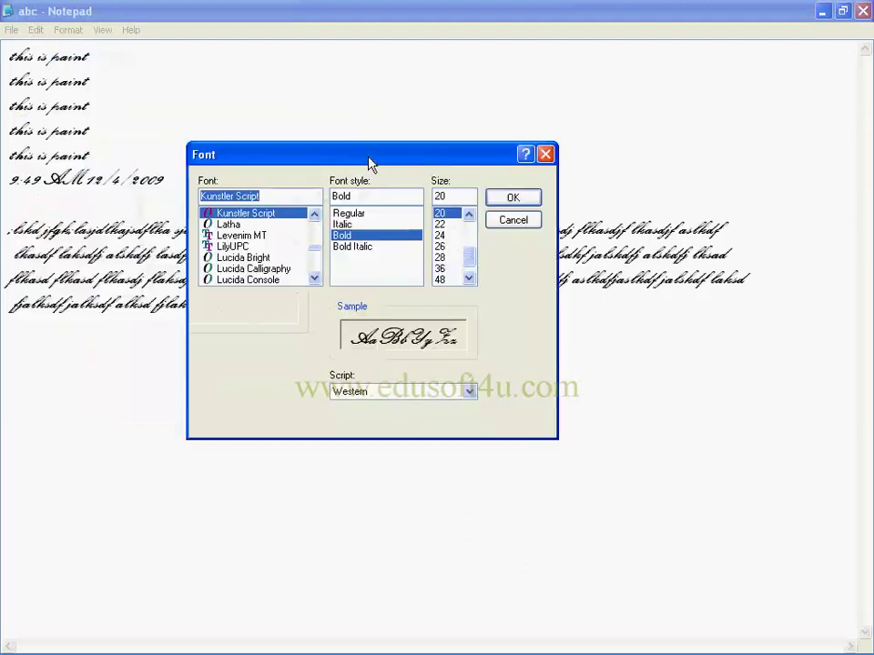
click(242, 225)
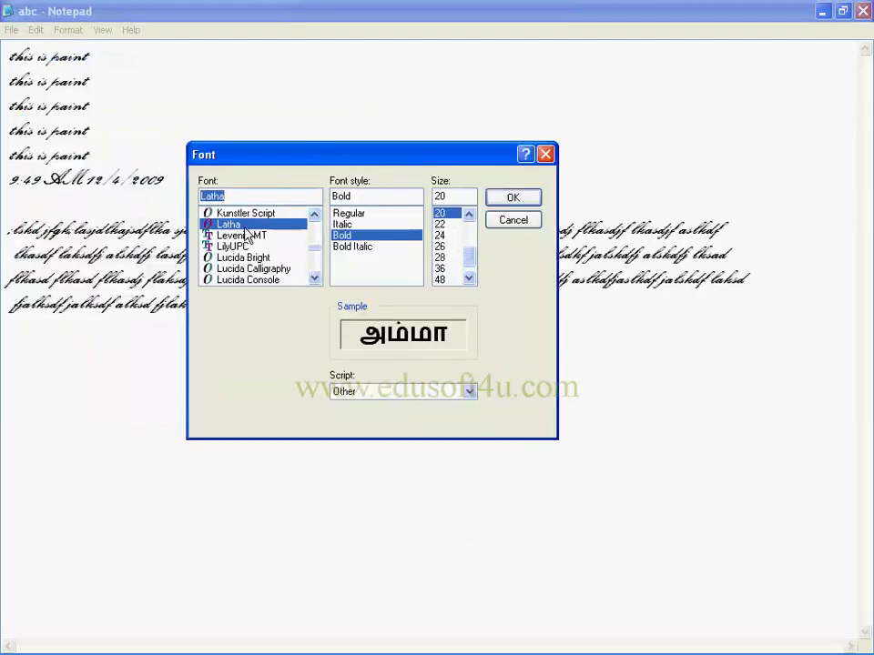
click(242, 235)
click(254, 257)
click(250, 247)
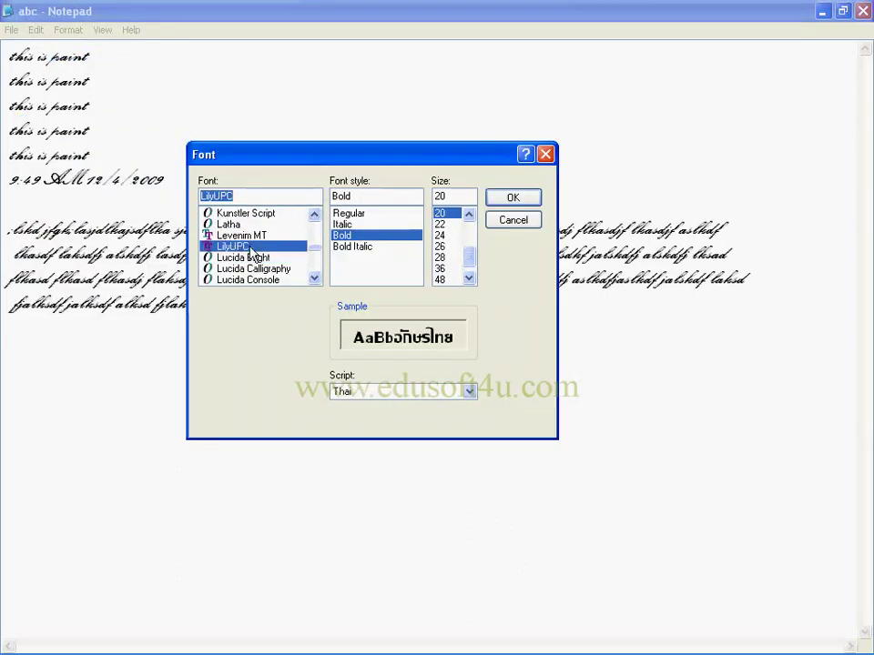
click(244, 235)
click(242, 225)
click(314, 215)
click(314, 215)
click(243, 225)
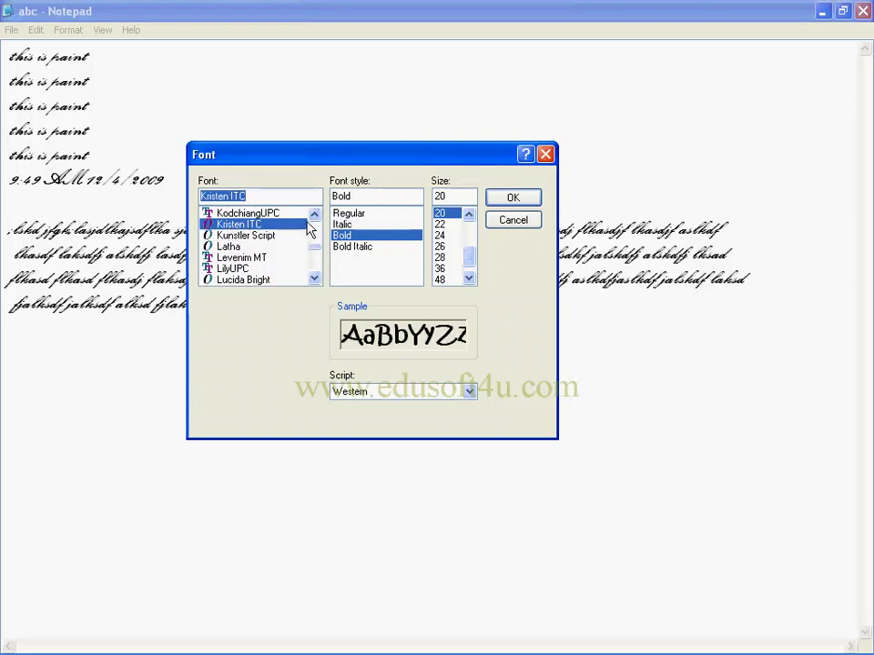
Set Kristen ITC to Bold Italic, size 26, and apply it.
click(349, 214)
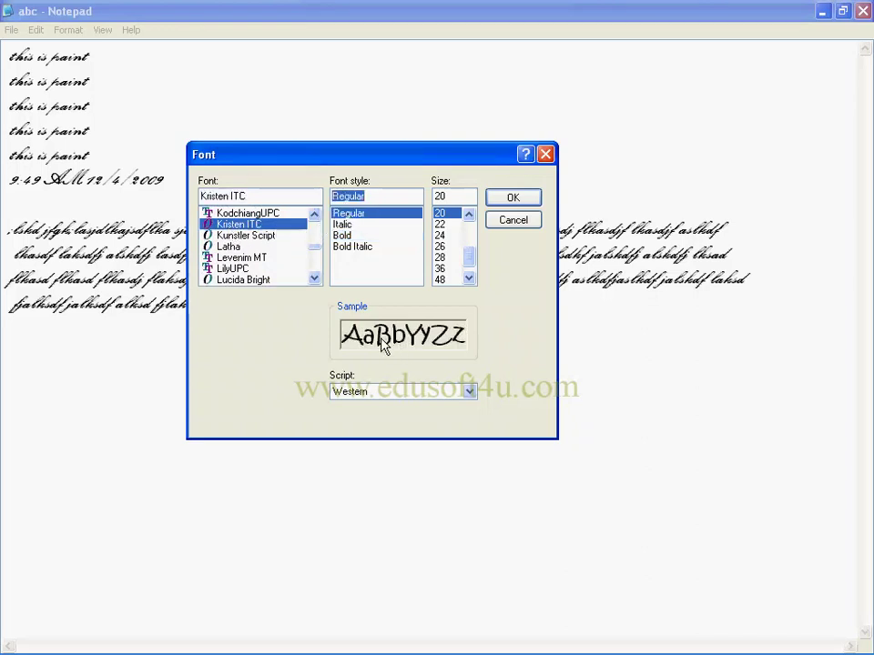
click(344, 224)
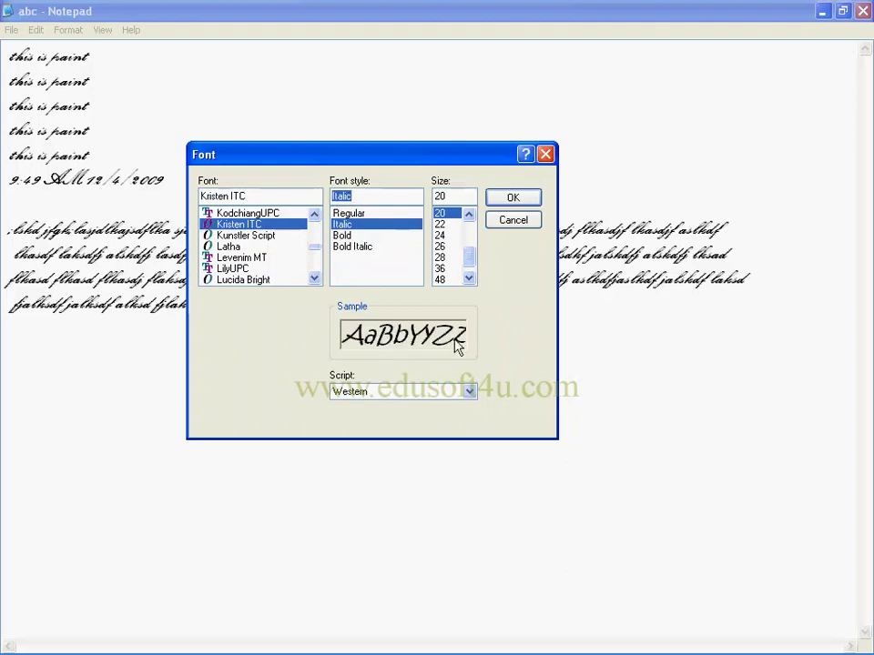
click(346, 235)
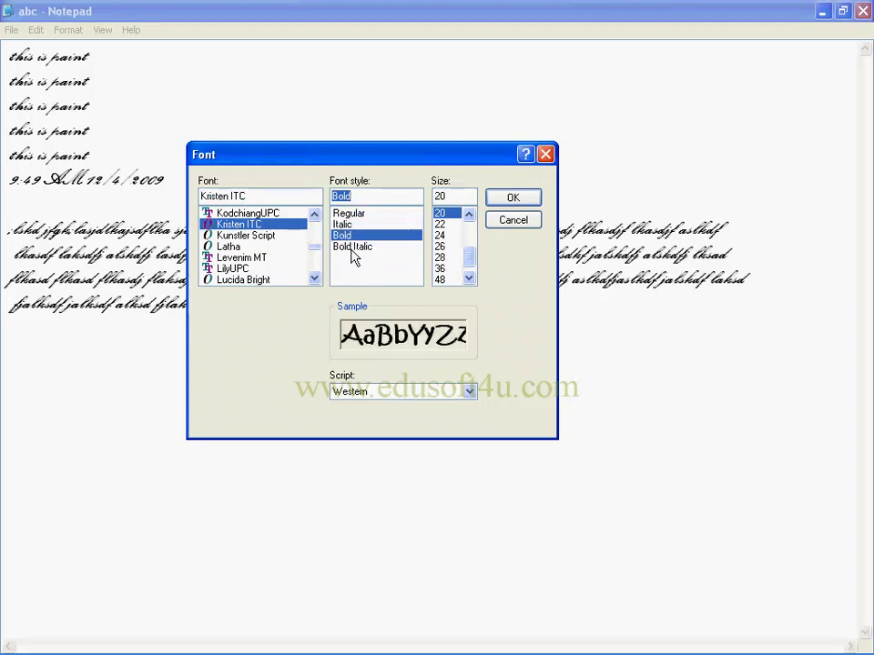
click(354, 248)
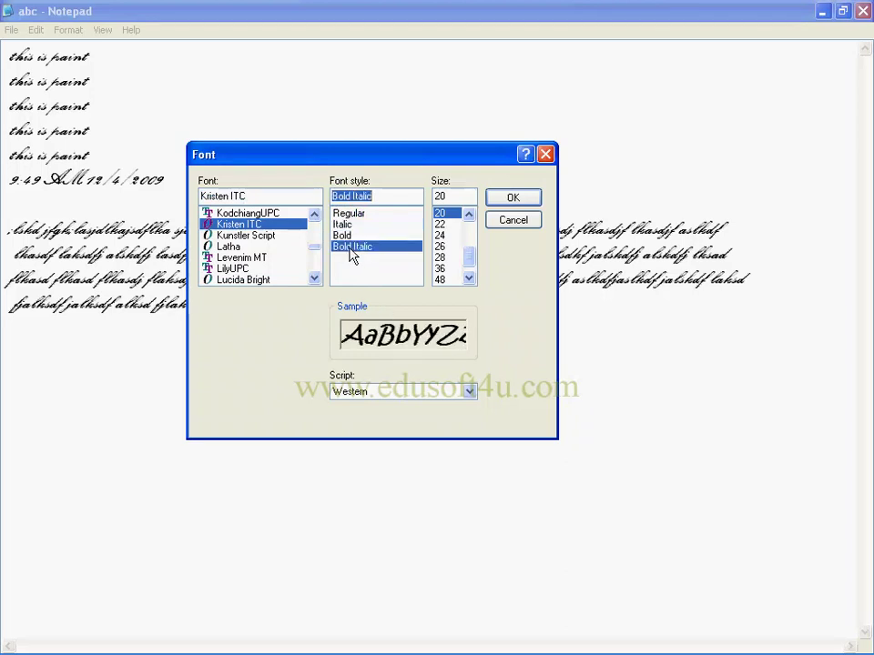
click(442, 248)
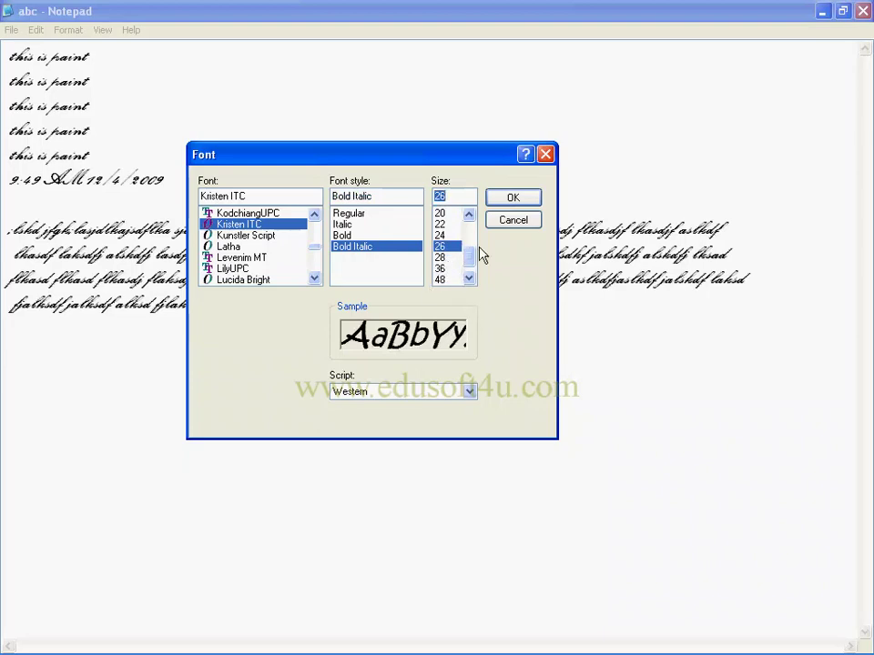
click(510, 200)
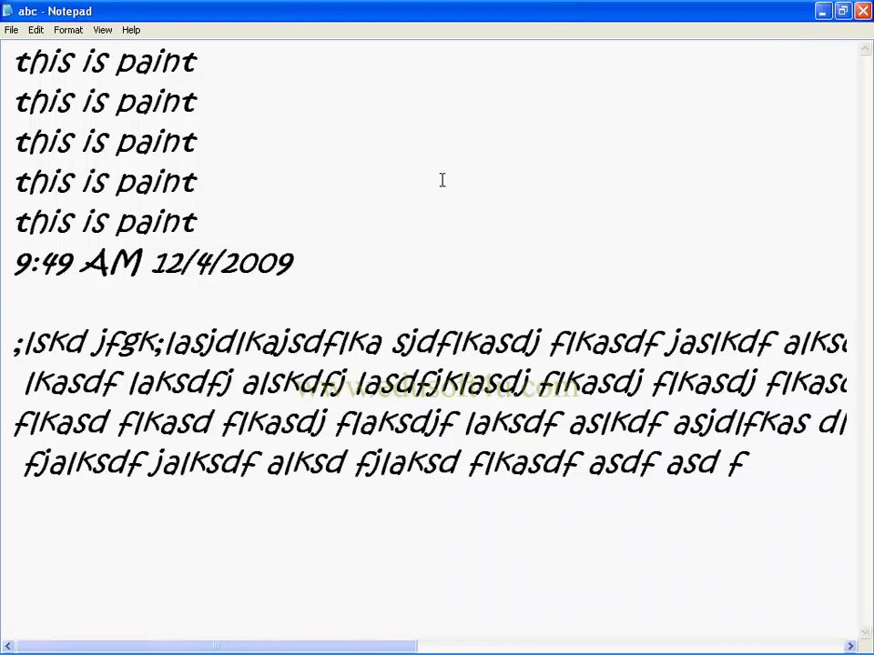
Close Notepad saving its changes, launch WordPad from Accessories, and maximize it.
click(862, 11)
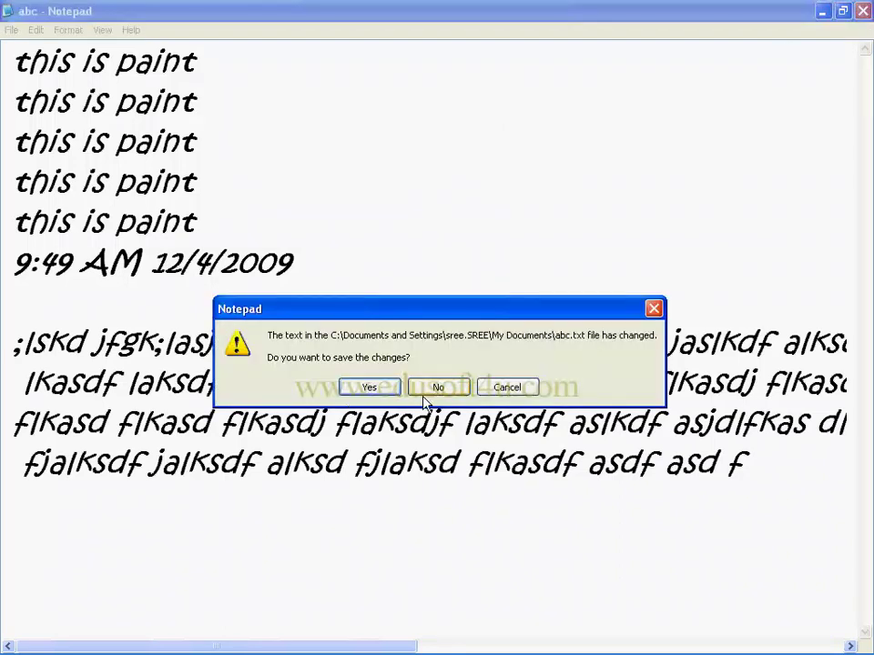
click(368, 388)
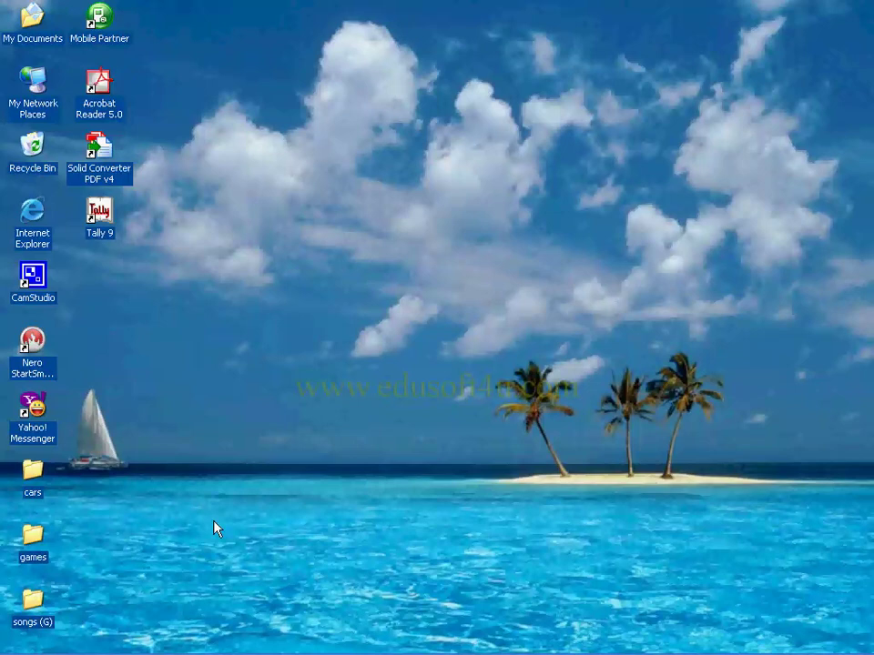
click(33, 648)
mouse_move(73, 417)
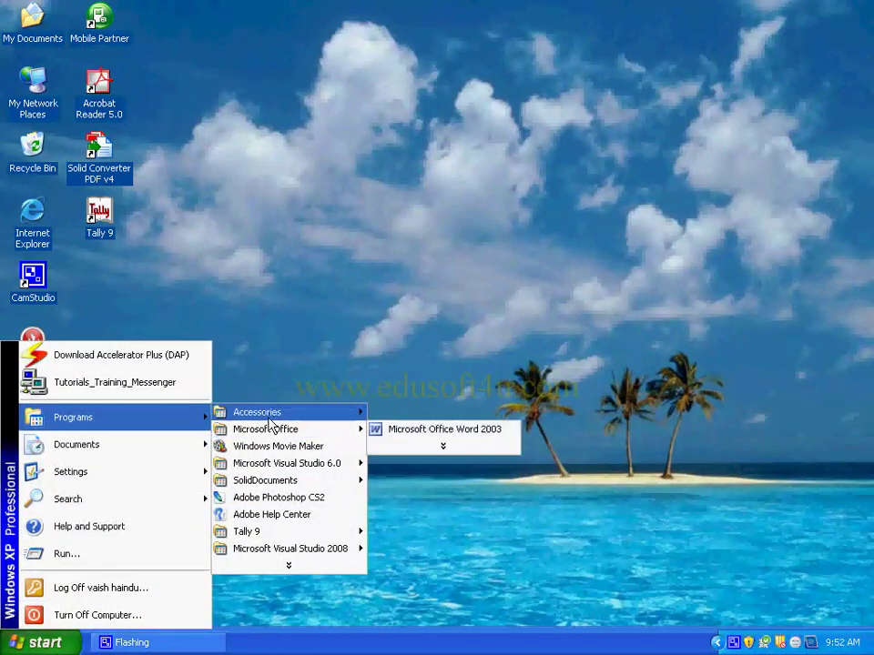
mouse_move(257, 412)
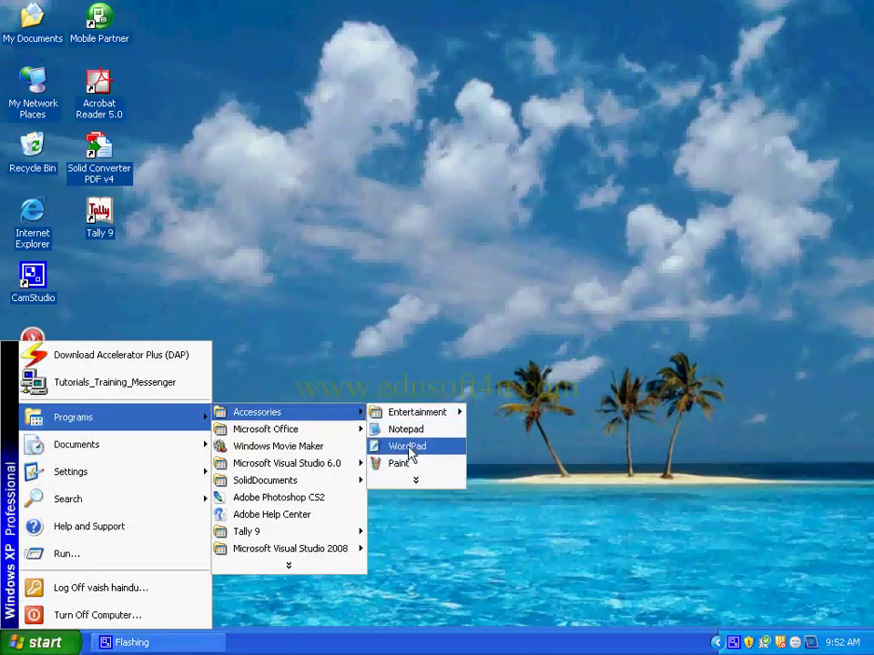
click(408, 447)
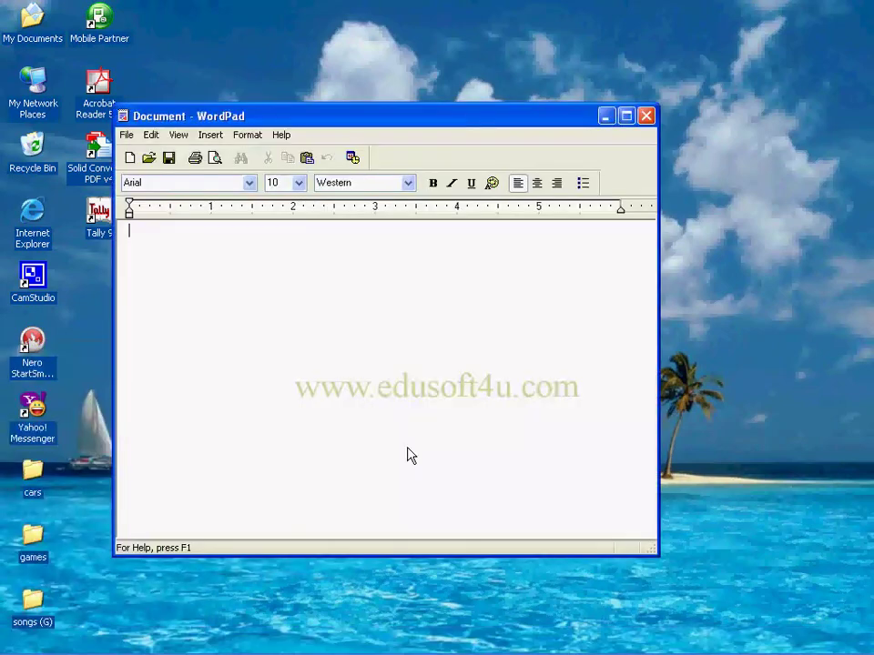
click(627, 118)
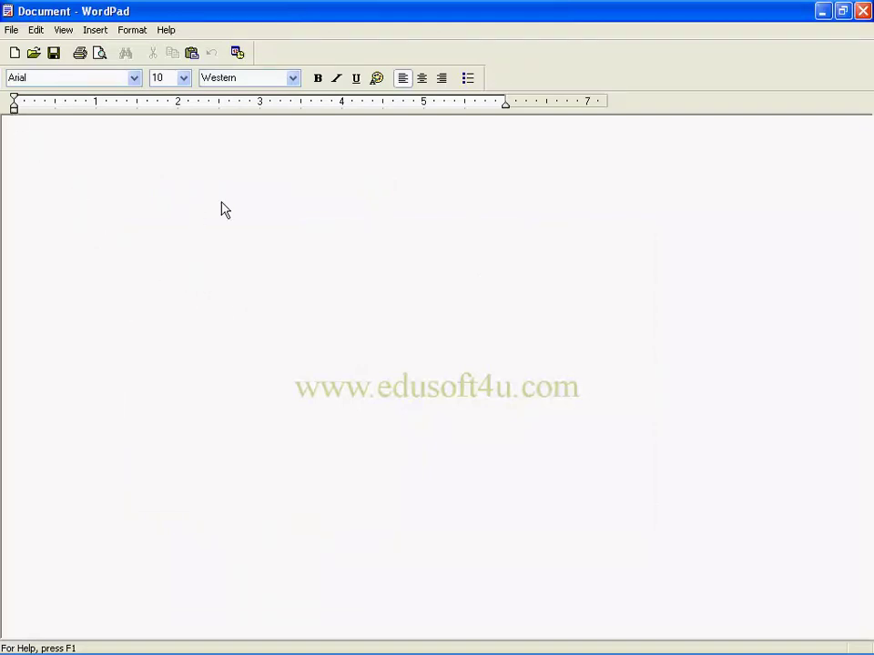
Type lines of random practice letters, starting 'thlsakdfj lkasdfjalksdfj laksdjflkasdf'.
text(th)
text(lsakdfj lkasdfjalksdfj laksdjflkasdf asdflkasdf lkasjdflkas jdlfkajsdlkfajsdlkf)
key(Return)
text(asdflk ajsd flkajsdlkf askldf jaslkd fjlaksdf)
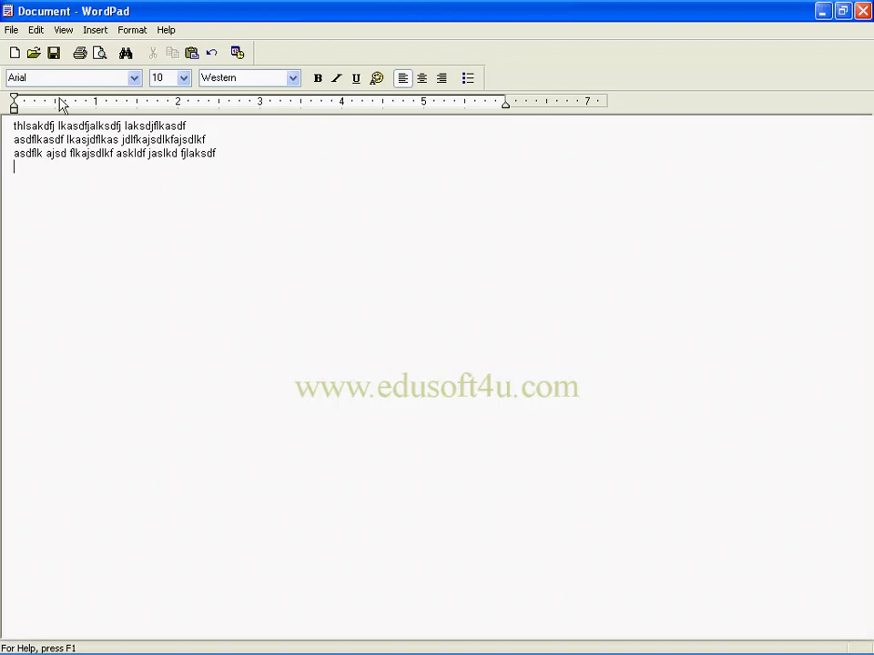
click(11, 31)
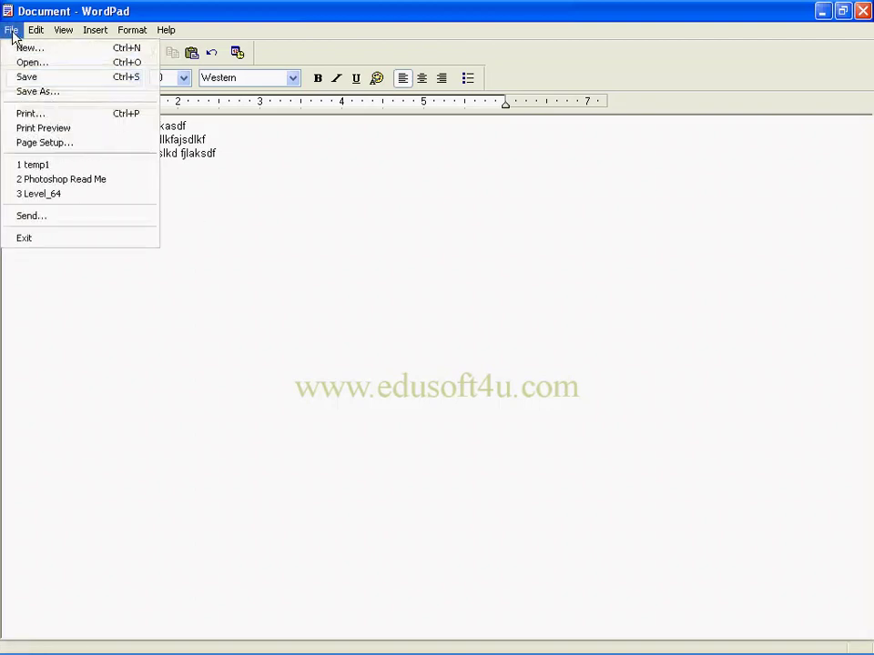
Save the document as 'abc' in Rich Text Format in My Documents.
click(38, 92)
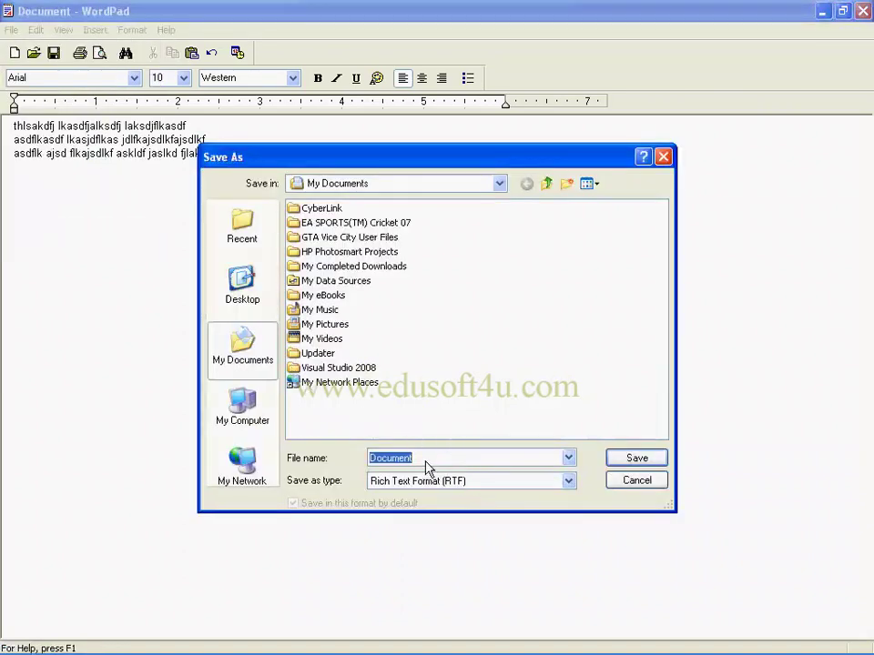
text(abc)
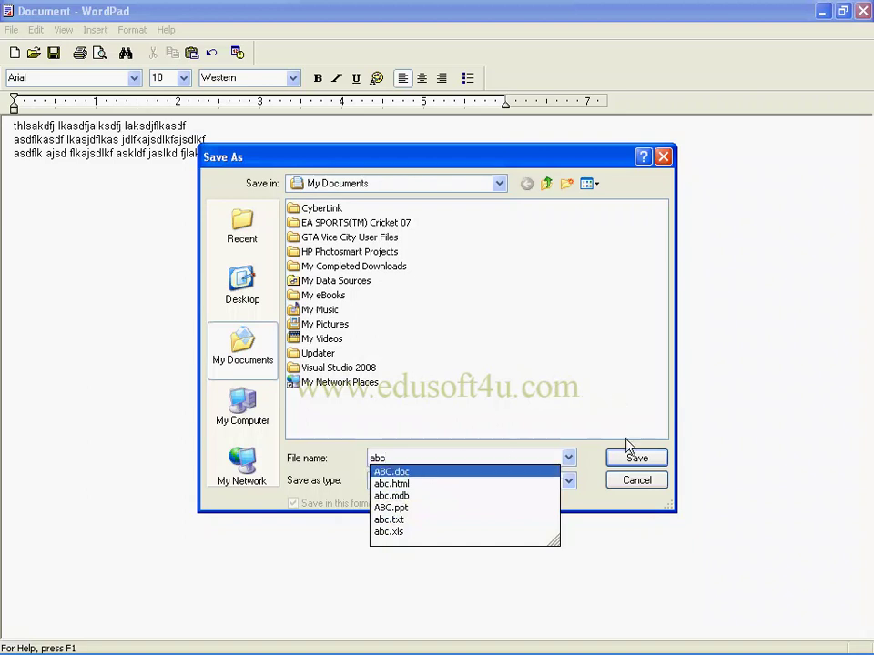
click(624, 462)
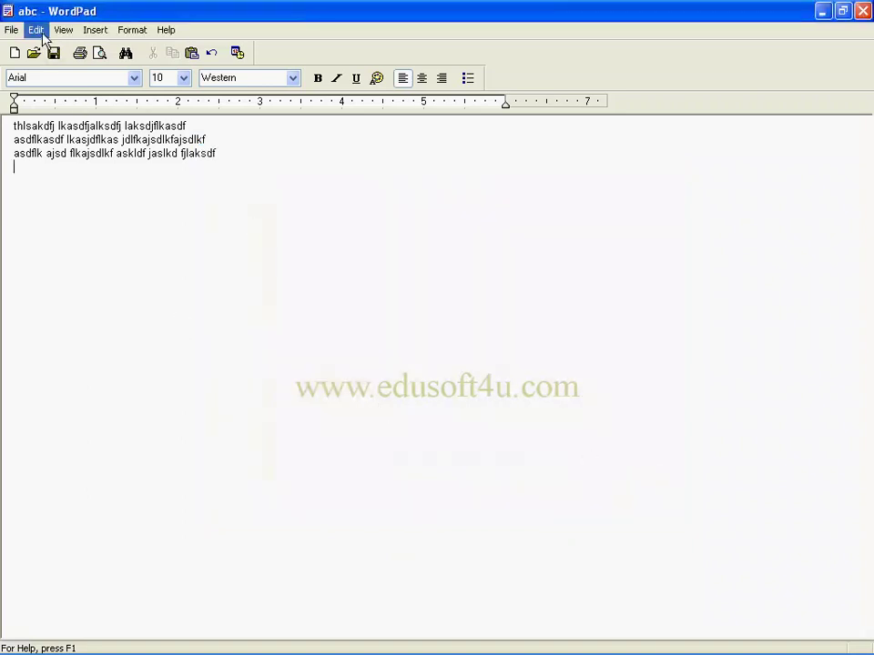
click(11, 29)
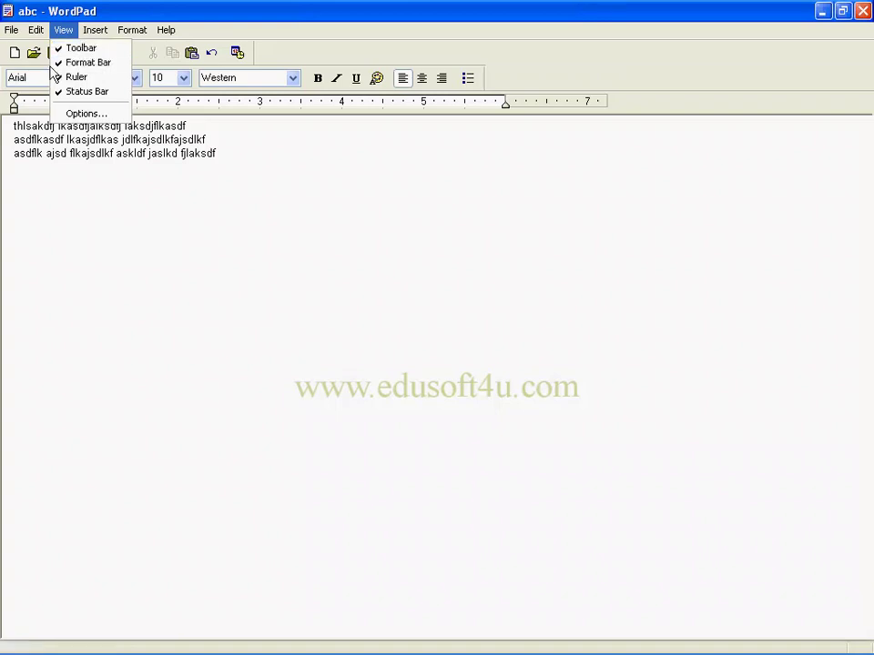
click(193, 153)
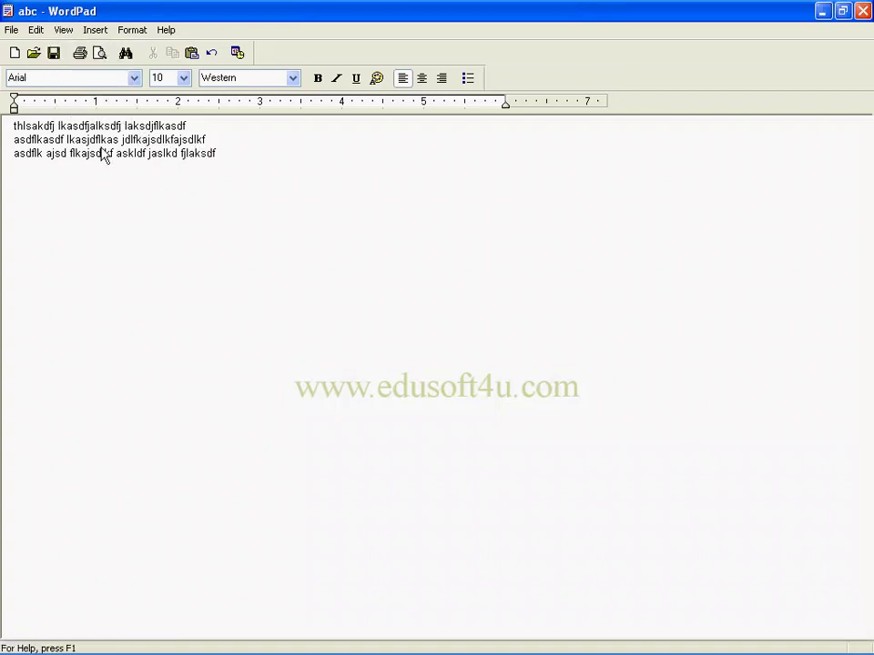
click(66, 34)
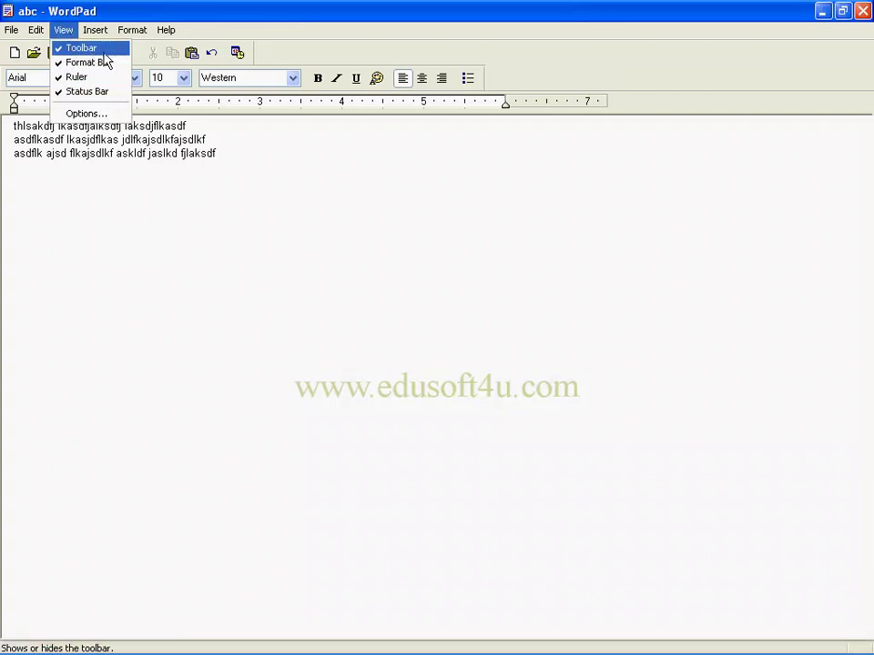
click(187, 128)
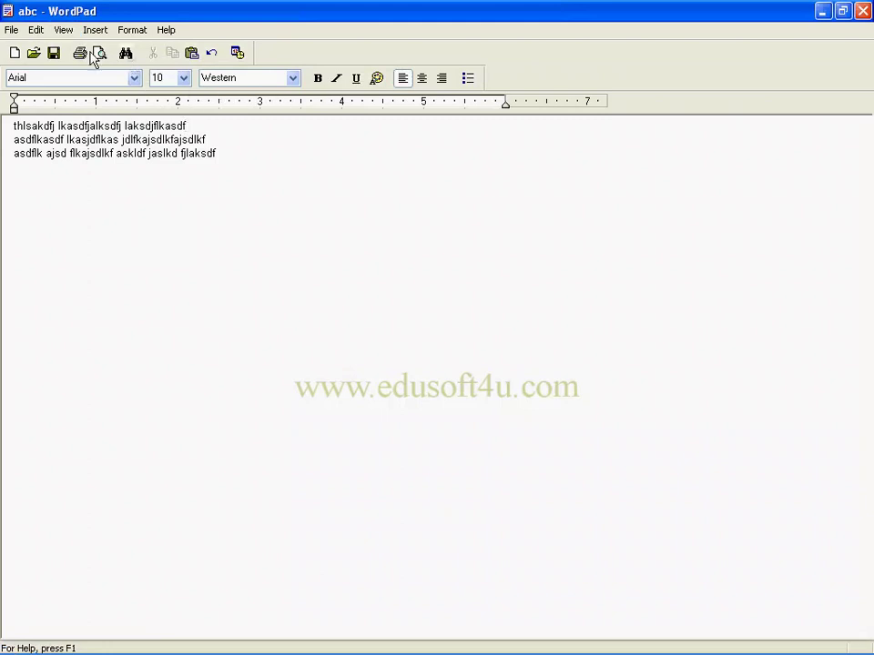
click(64, 33)
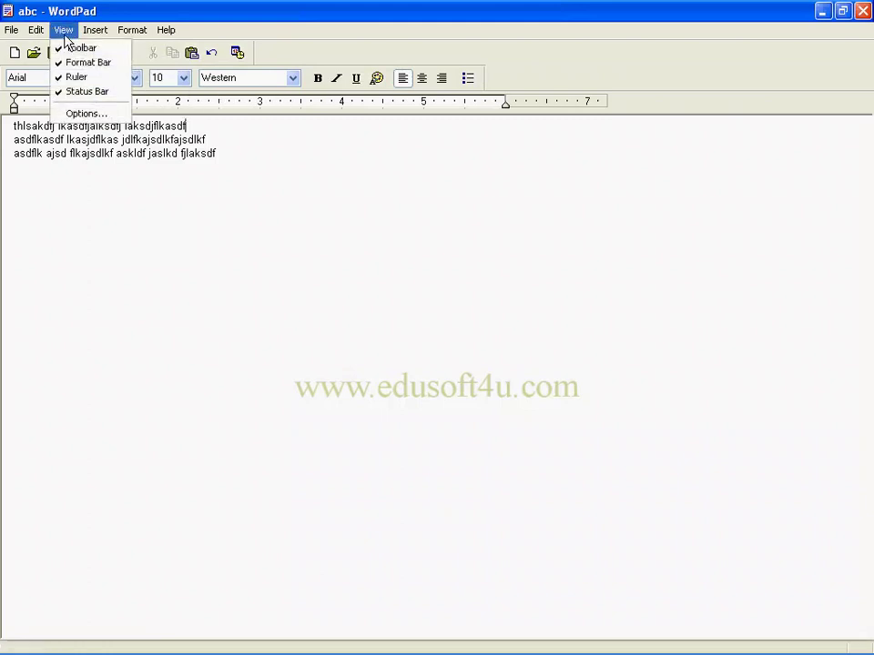
click(214, 159)
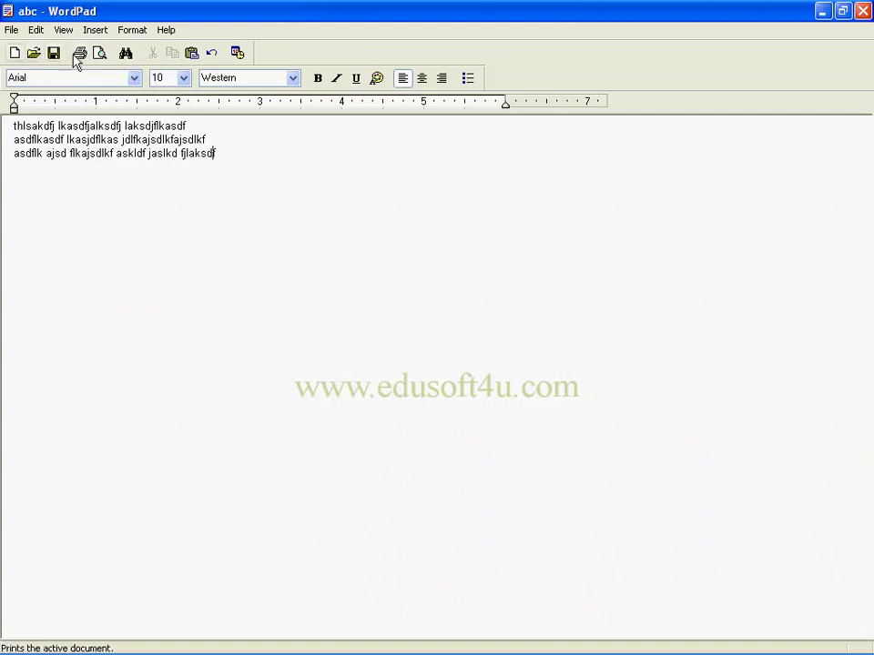
click(15, 55)
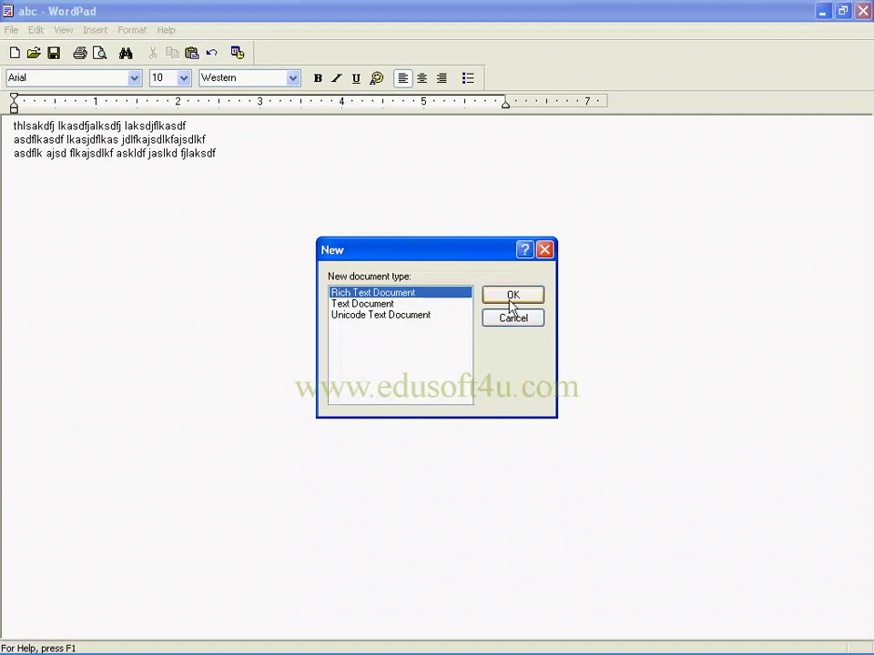
Create a new Rich Text Document.
click(511, 304)
click(12, 30)
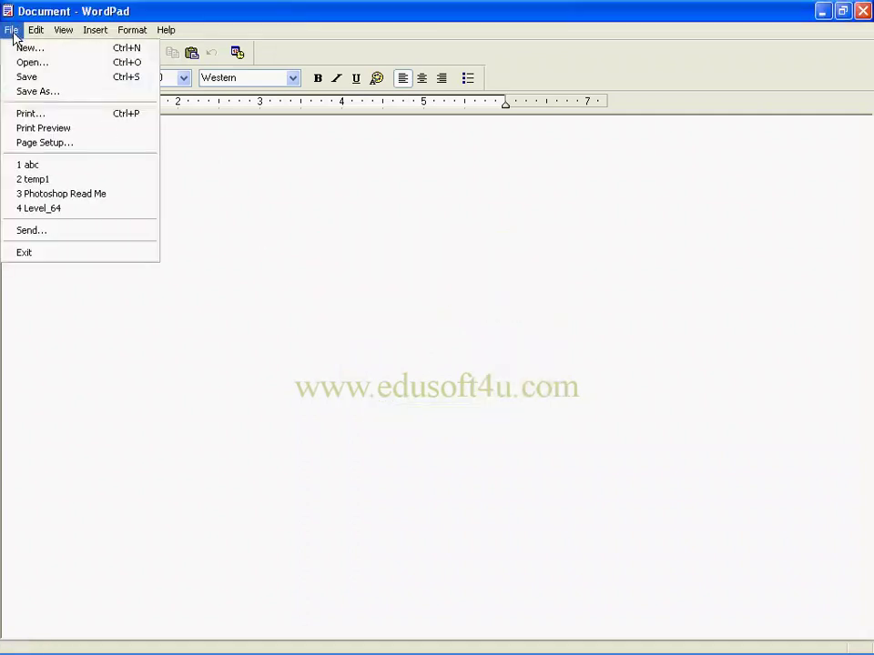
click(224, 201)
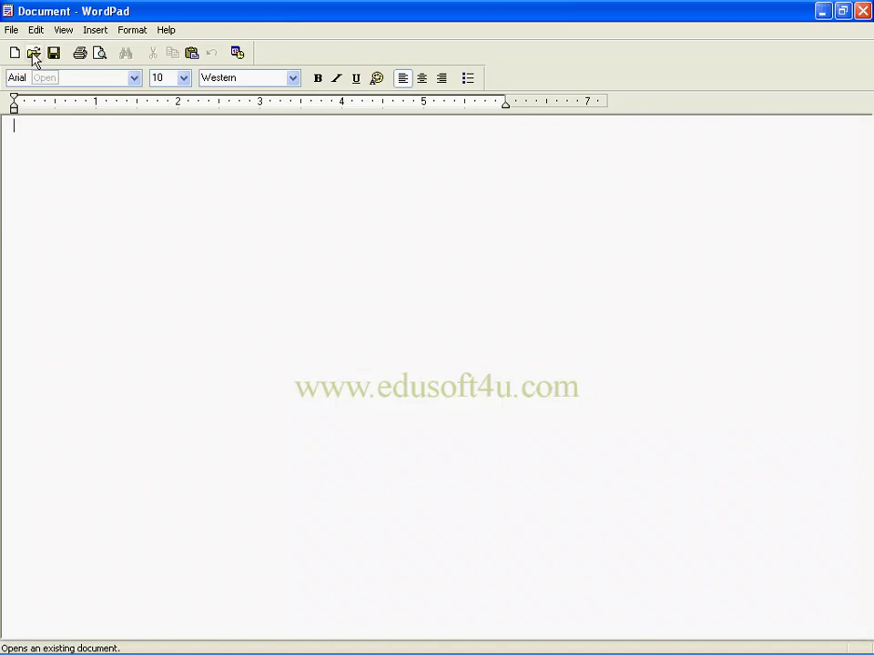
Reopen the saved abc file with its three practice lines.
click(33, 54)
click(309, 382)
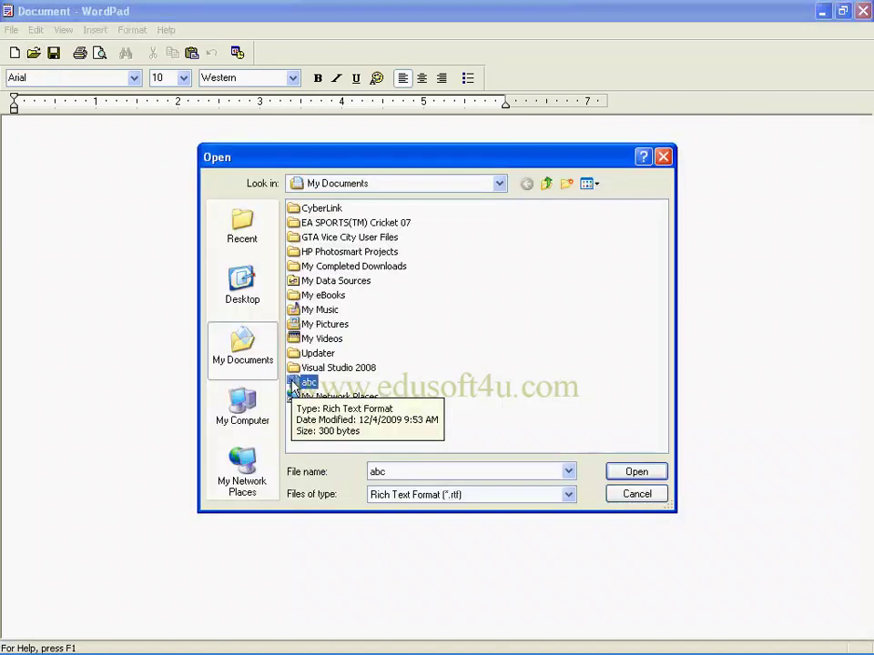
click(644, 476)
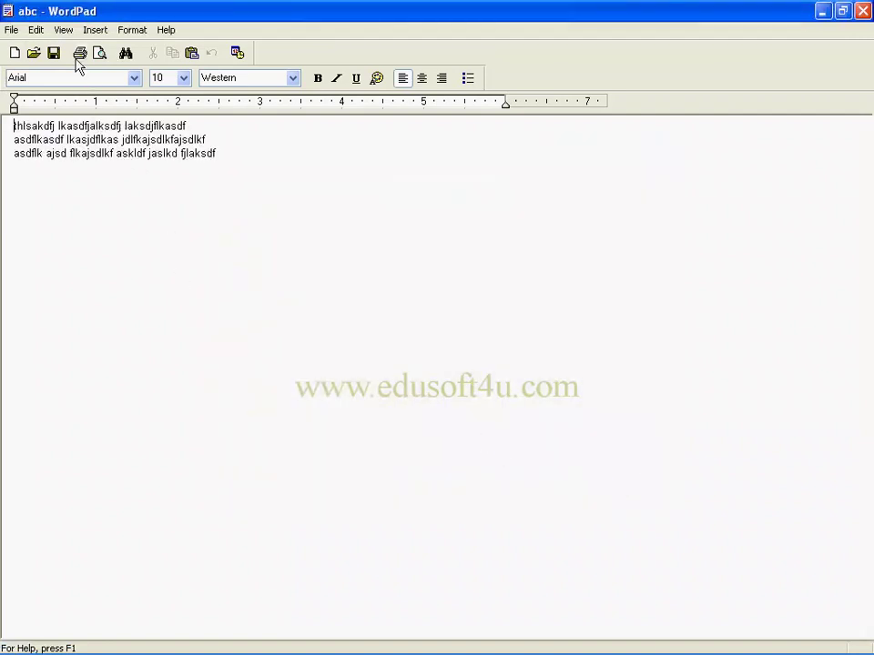
click(36, 30)
click(221, 167)
click(63, 30)
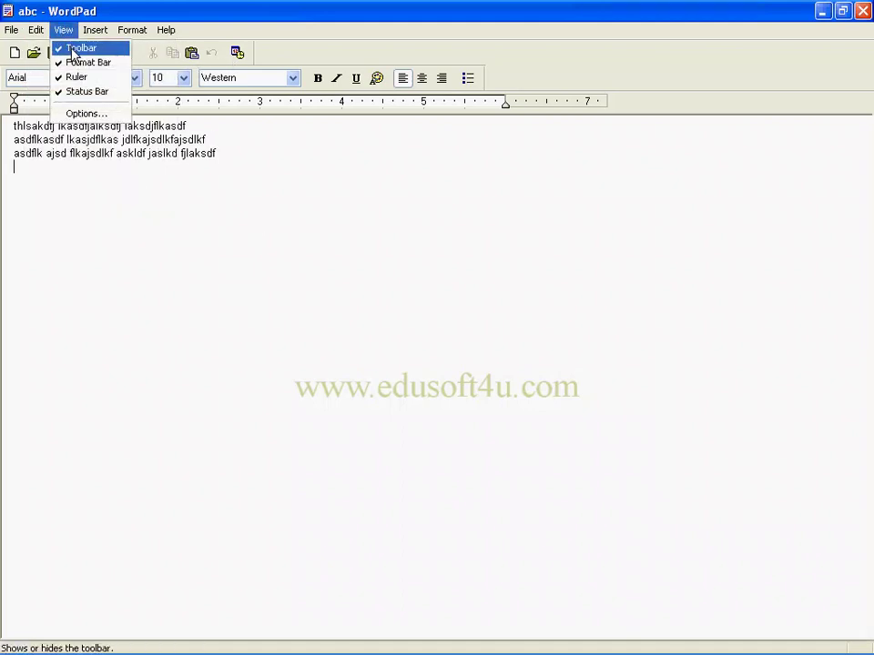
Hide and restore the standard toolbar and the format bar.
click(81, 48)
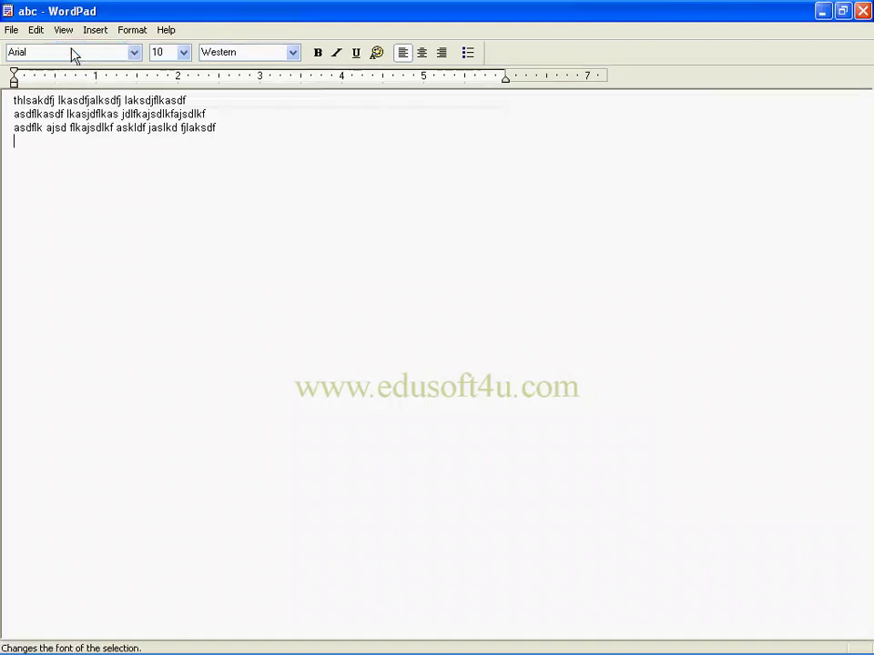
click(63, 31)
click(68, 50)
click(63, 30)
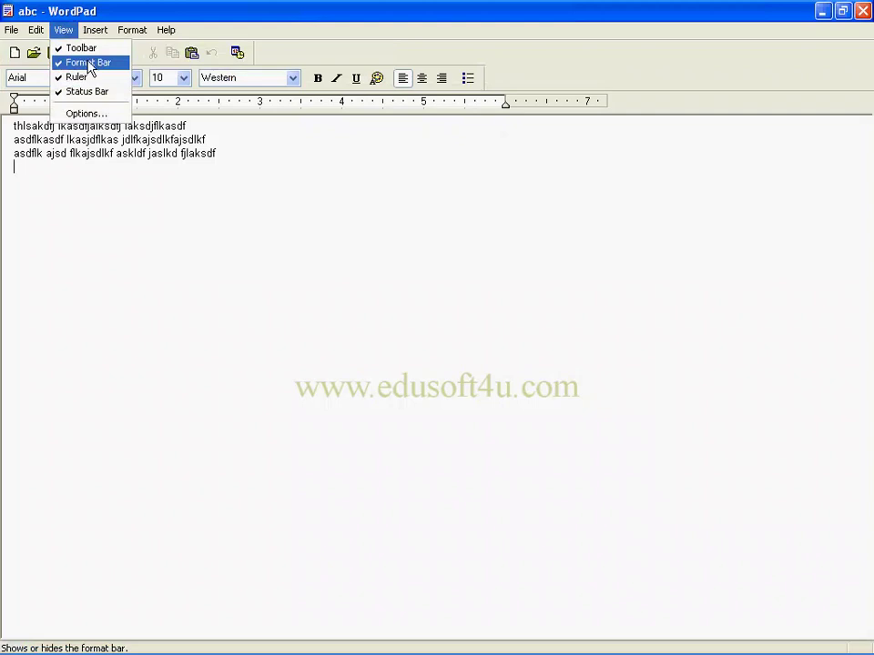
click(90, 63)
click(63, 31)
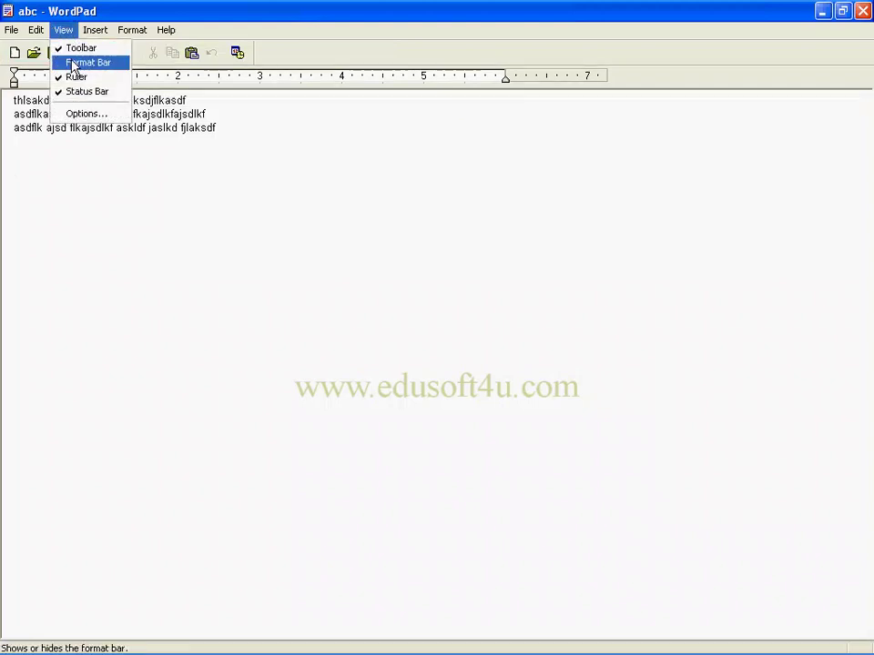
click(73, 63)
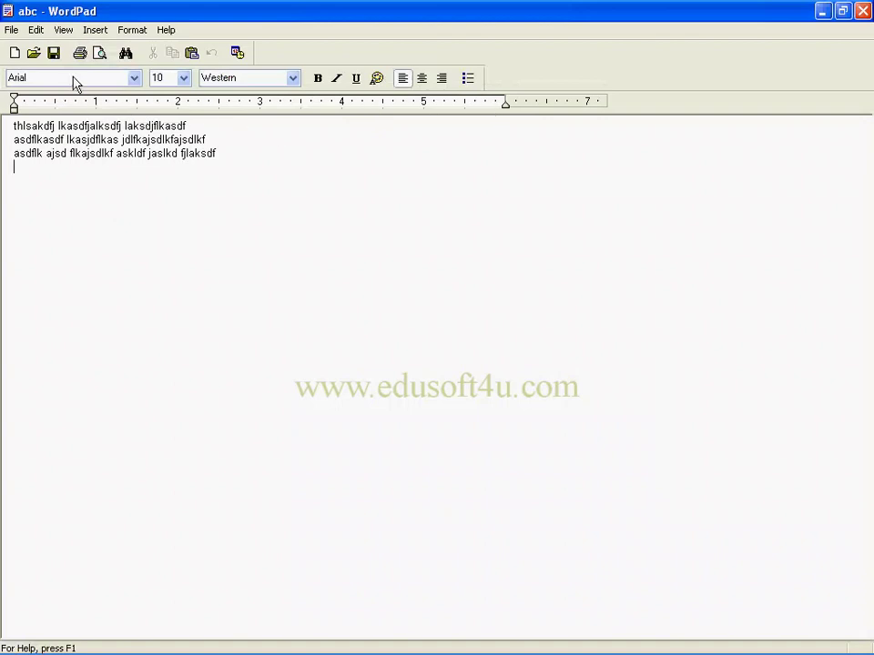
Hide and restore the ruler and status bar, then bring up the Options dialog.
click(61, 31)
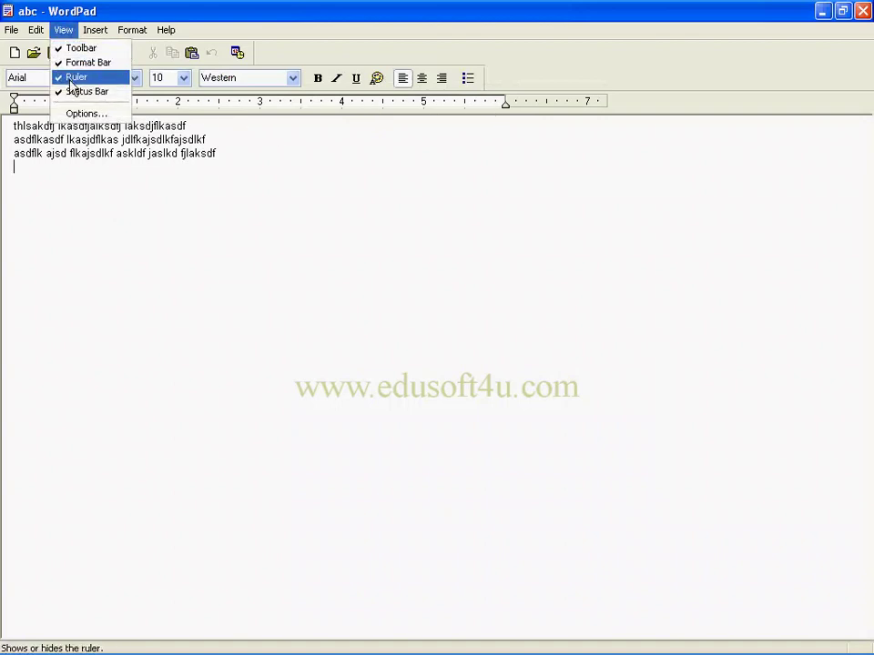
click(72, 80)
click(64, 30)
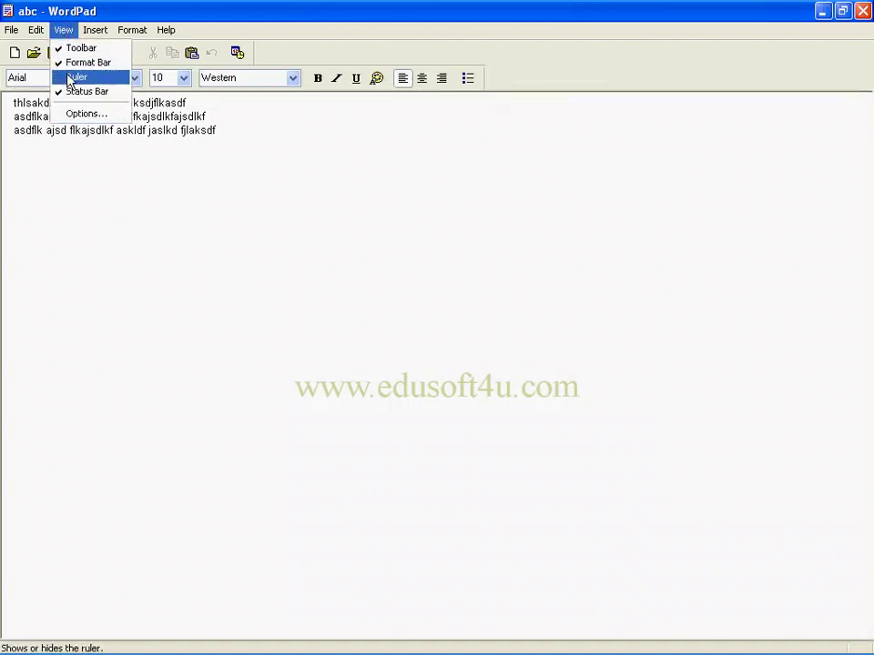
click(72, 80)
click(63, 30)
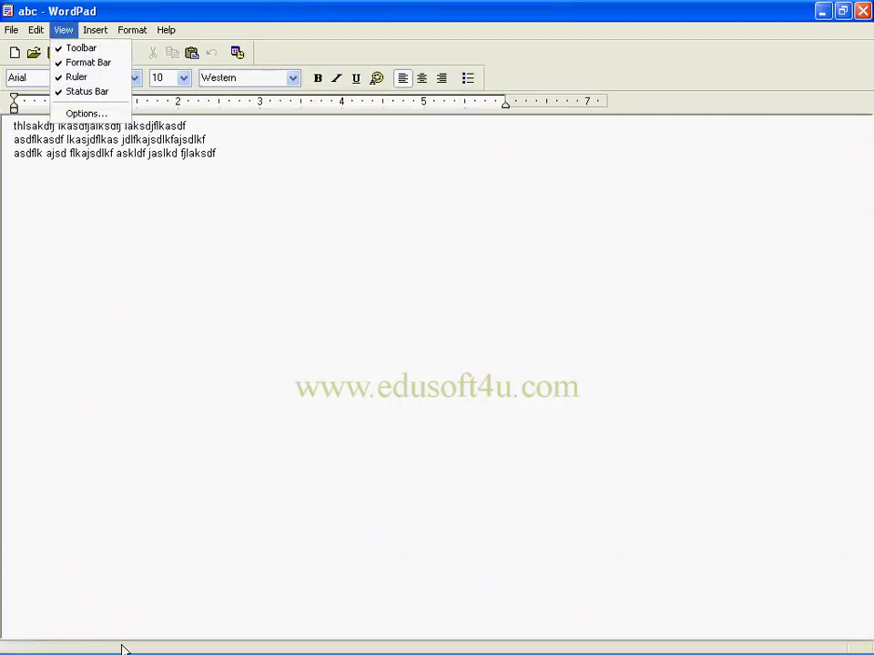
click(72, 92)
click(63, 30)
click(72, 91)
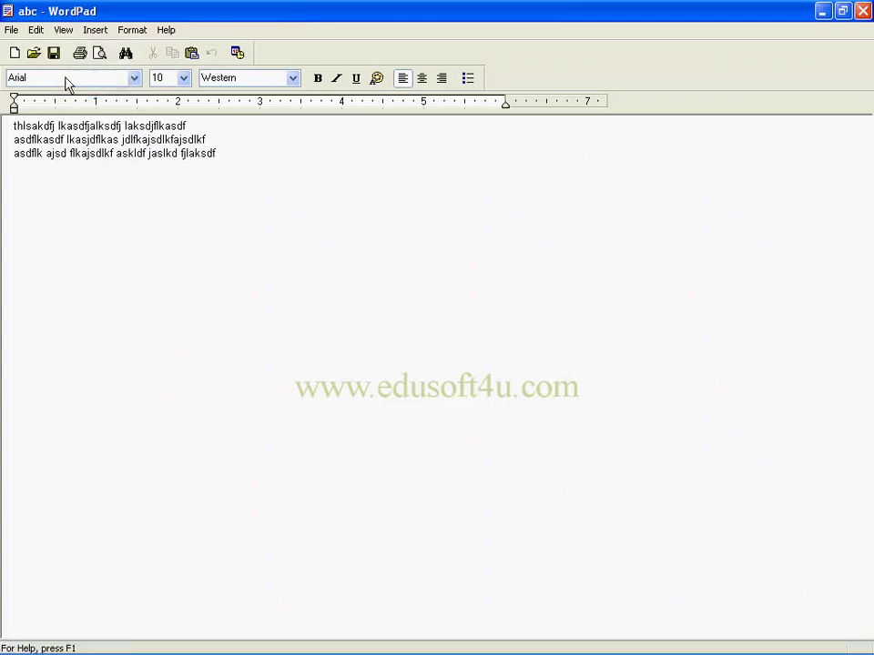
click(60, 30)
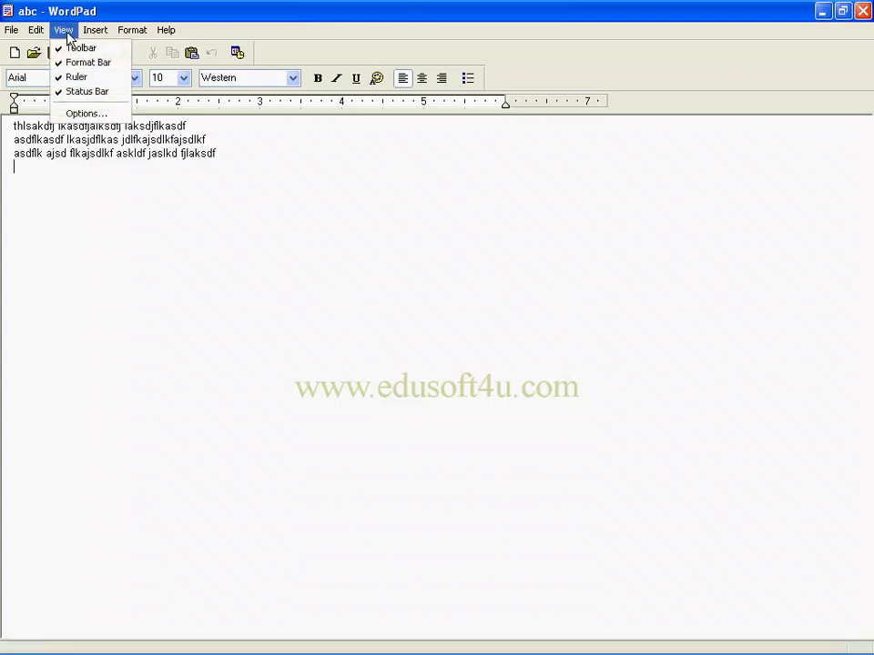
click(86, 113)
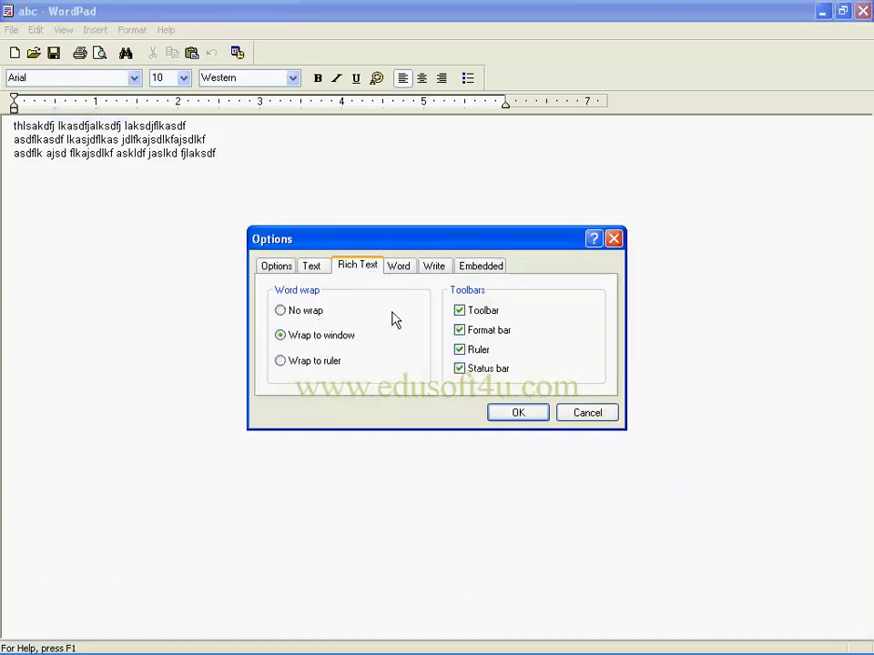
click(398, 273)
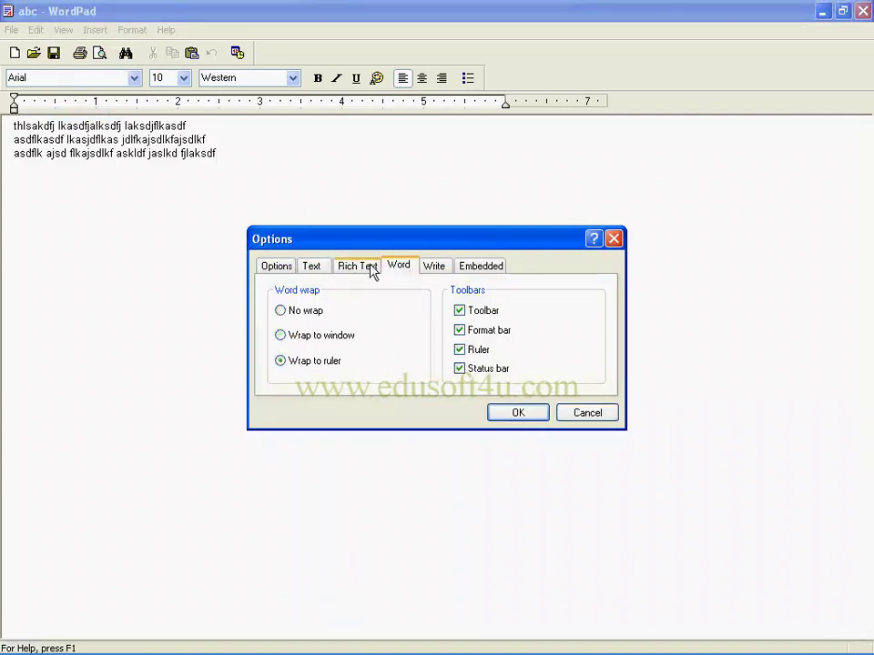
click(369, 270)
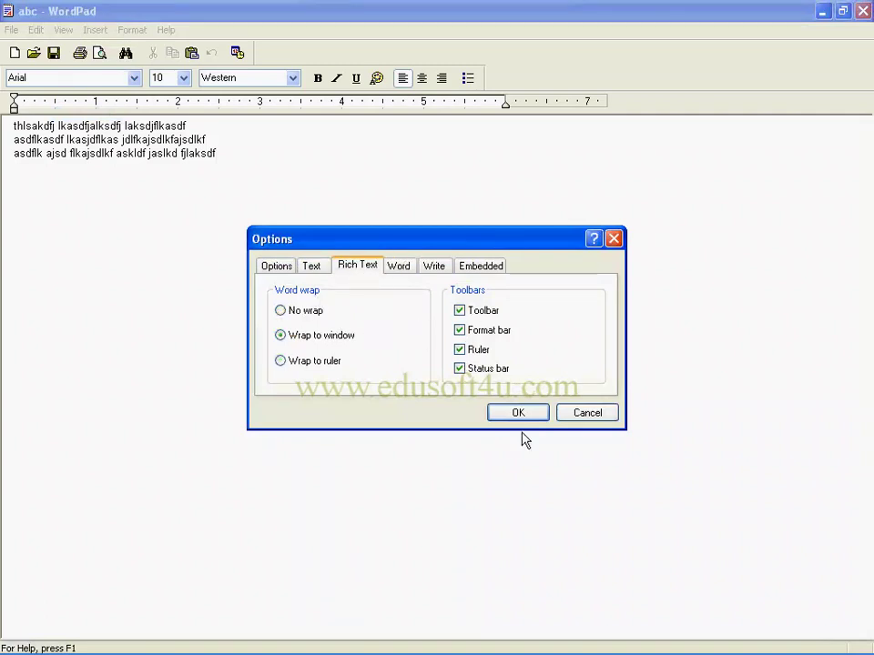
click(577, 417)
click(66, 33)
mouse_move(94, 30)
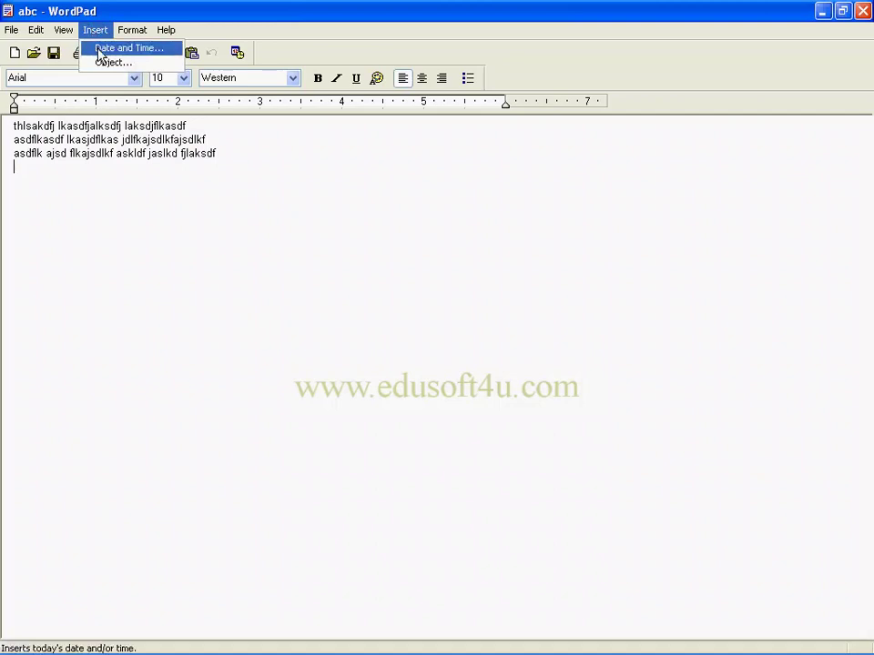
Insert today's date in the 'Friday, December 04, 2009' format.
click(100, 48)
click(371, 328)
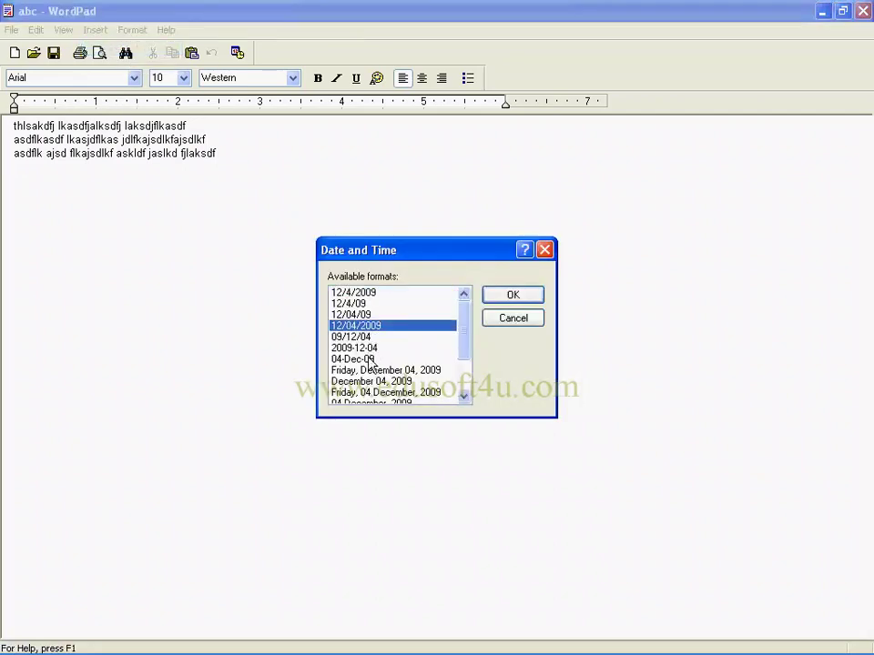
click(370, 360)
drag(462, 353, 462, 379)
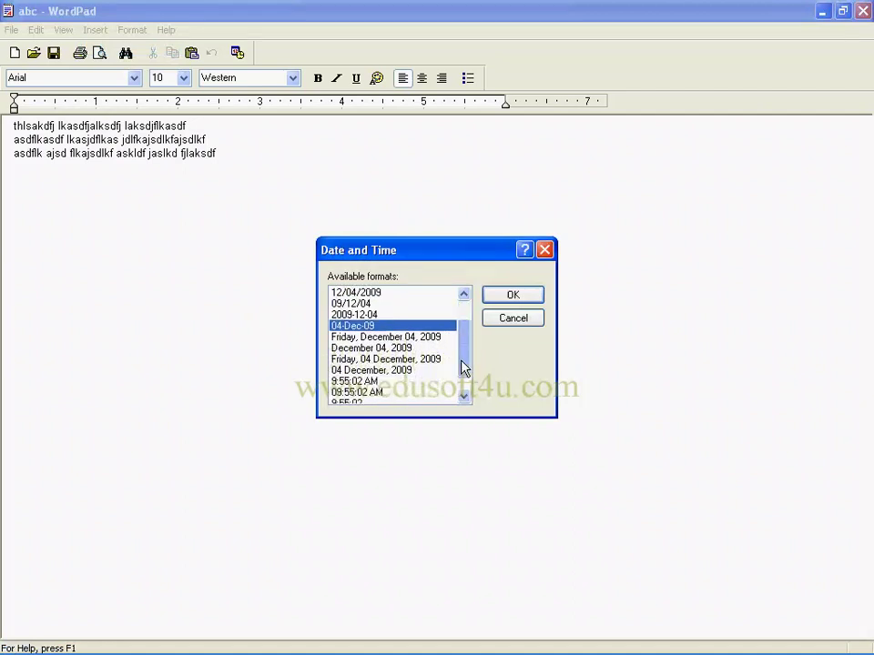
click(391, 337)
click(387, 348)
click(387, 337)
click(386, 326)
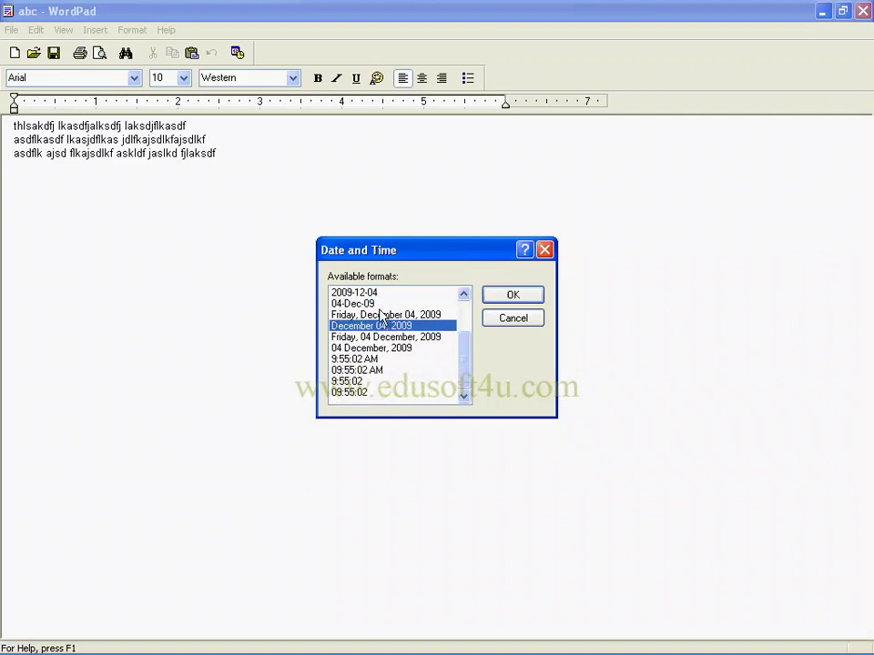
click(381, 315)
click(511, 297)
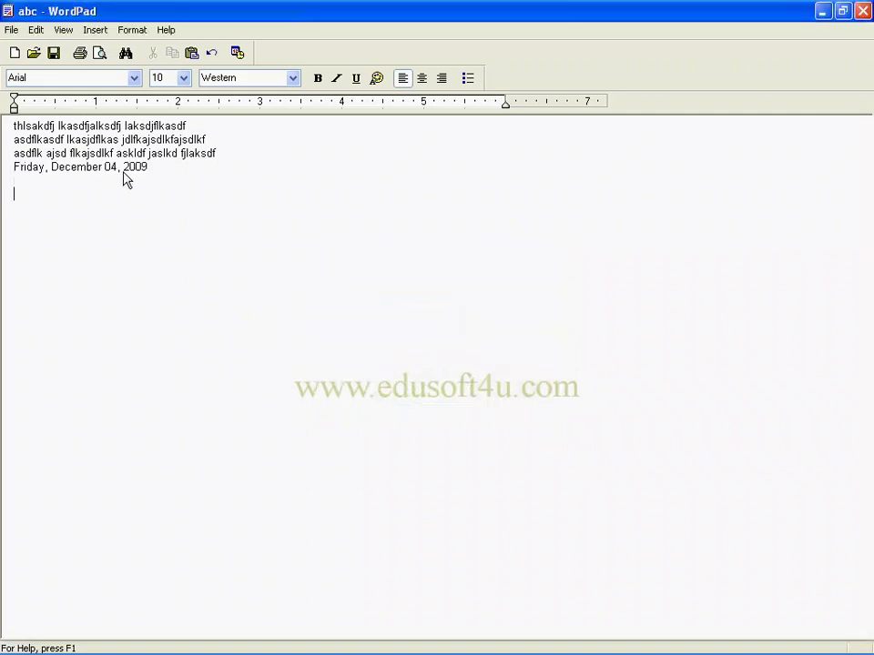
click(95, 30)
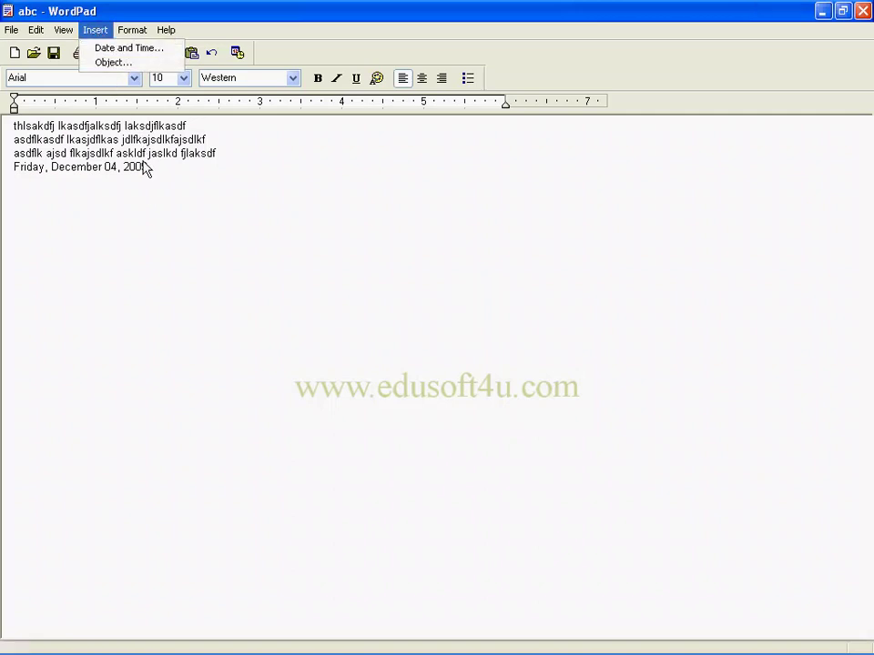
Embed a new Bitmap Image below the date and sketch a freehand loop in it.
click(146, 197)
click(96, 30)
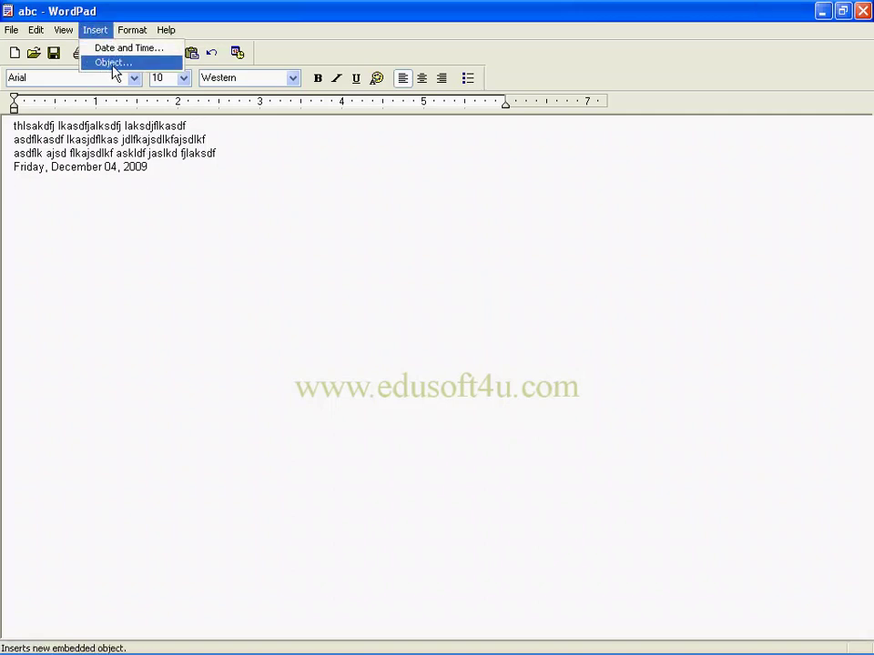
click(113, 66)
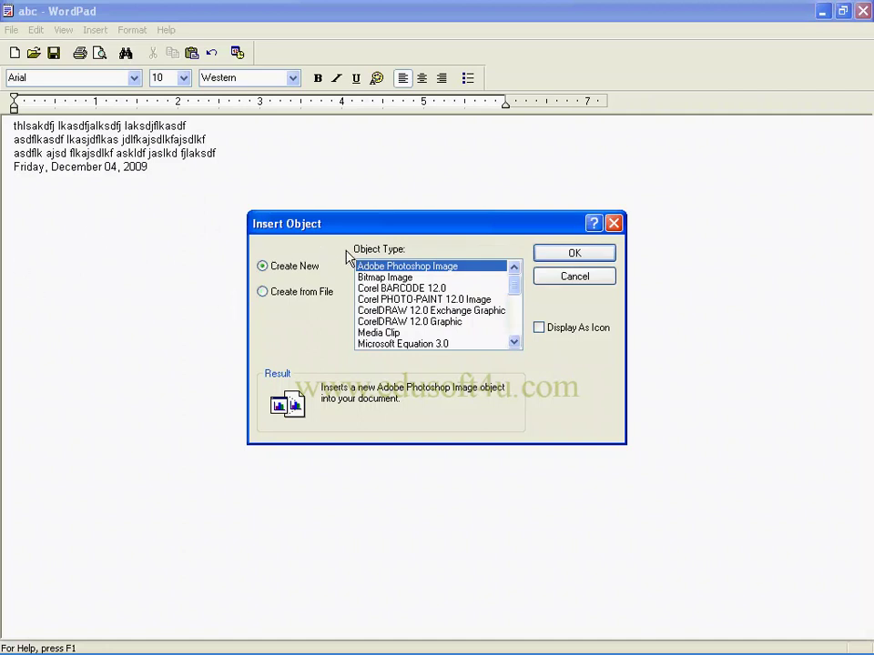
click(375, 277)
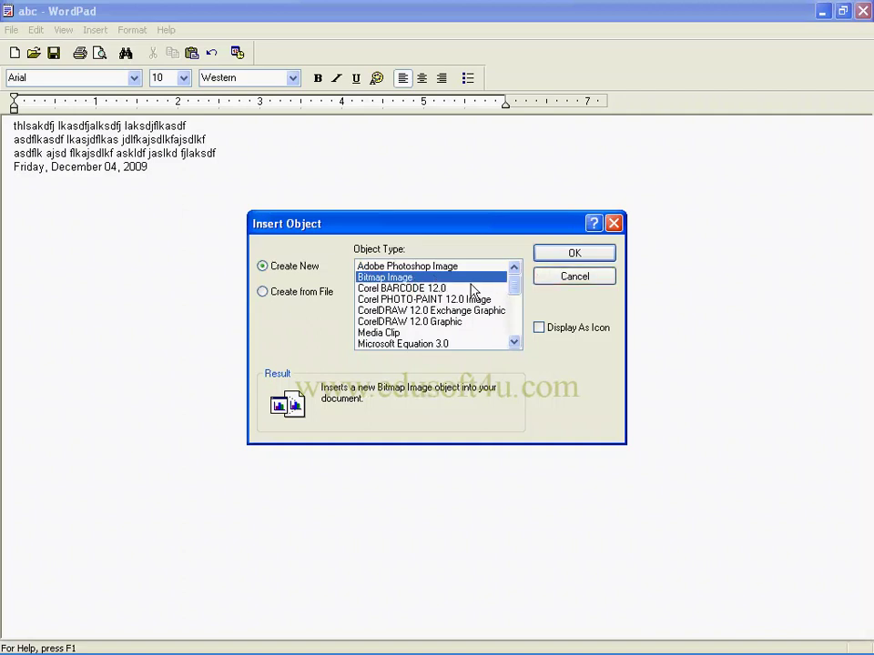
click(562, 255)
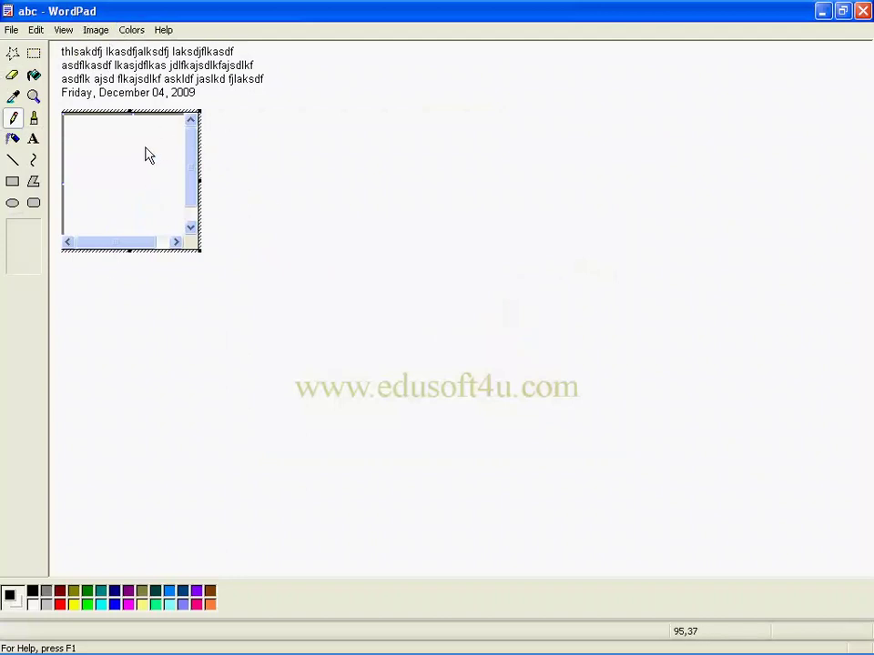
mouse_move(128, 176)
mouse_down()
mouse_move(132, 204)
mouse_move(123, 175)
mouse_move(201, 186)
mouse_move(121, 181)
mouse_move(212, 254)
mouse_up()
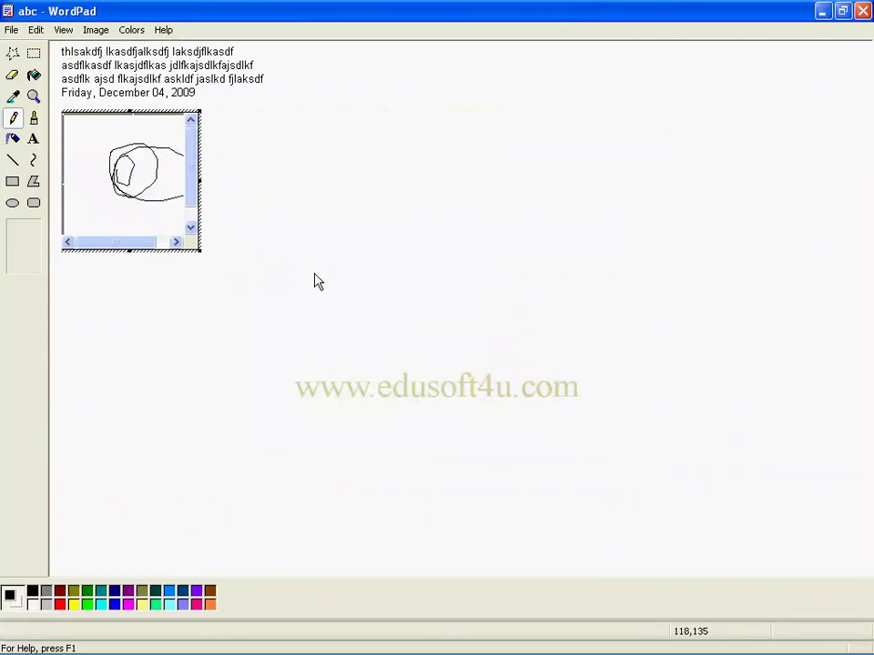
click(419, 212)
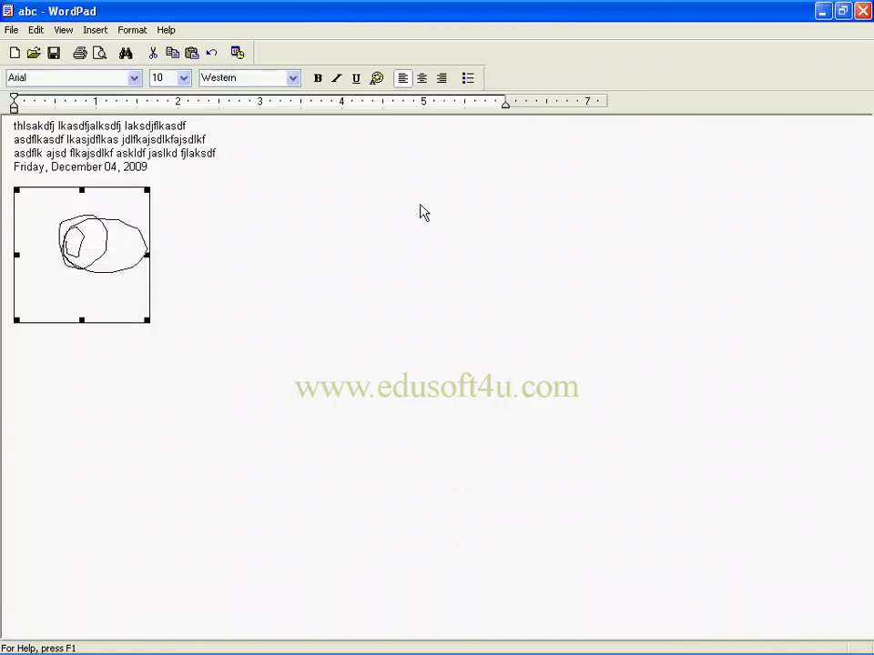
Select the embedded picture, then place the cursor after the date.
click(203, 256)
click(125, 241)
click(219, 247)
click(103, 247)
click(185, 175)
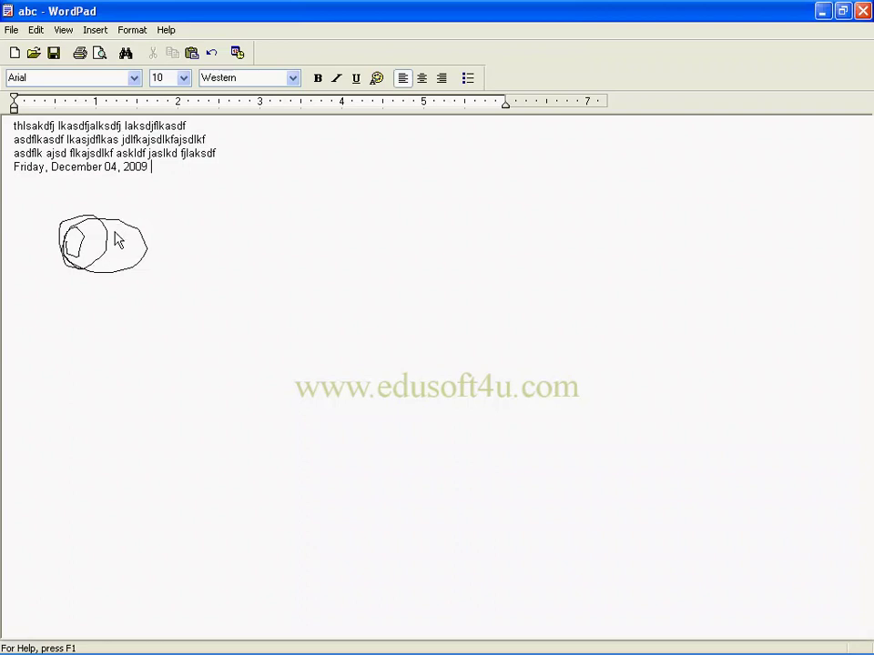
Open the Insert Object dialog and cancel it without inserting anything.
click(95, 30)
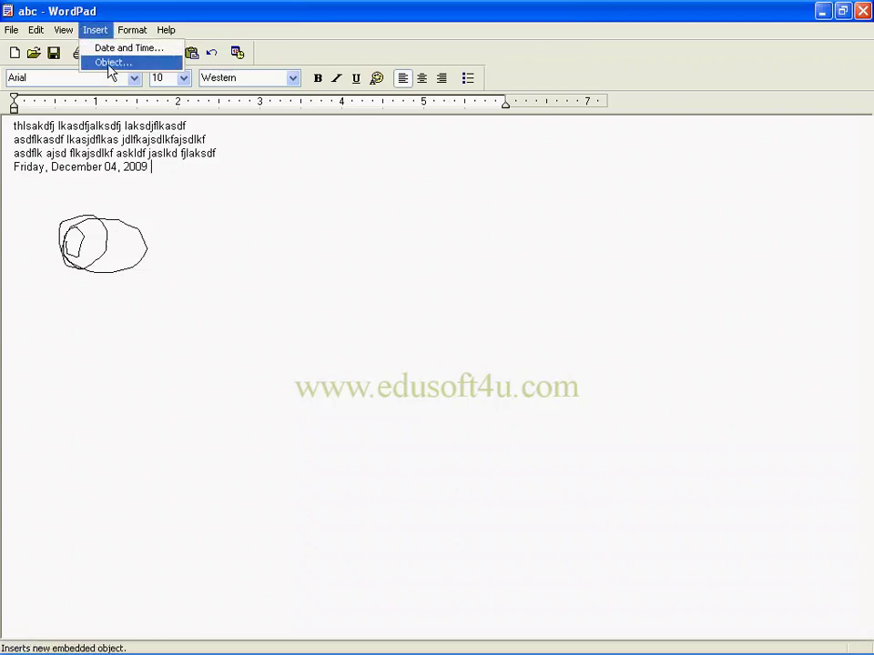
click(225, 255)
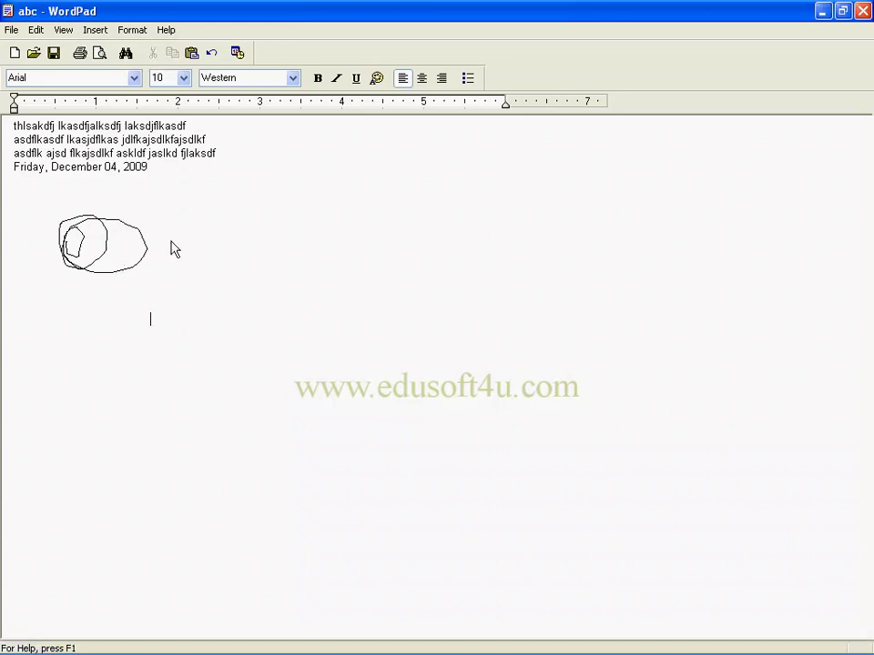
click(96, 30)
click(113, 63)
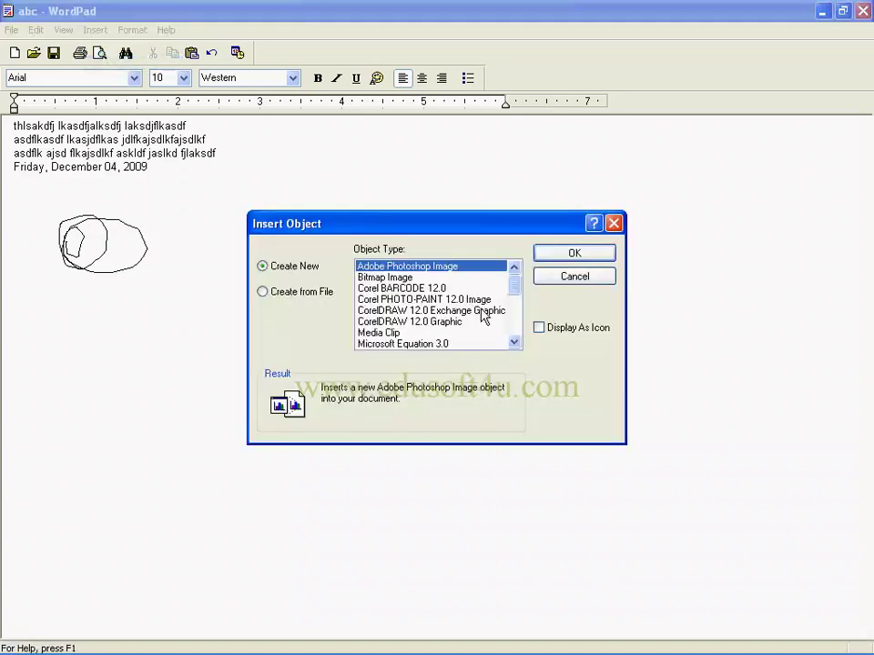
drag(515, 289, 515, 335)
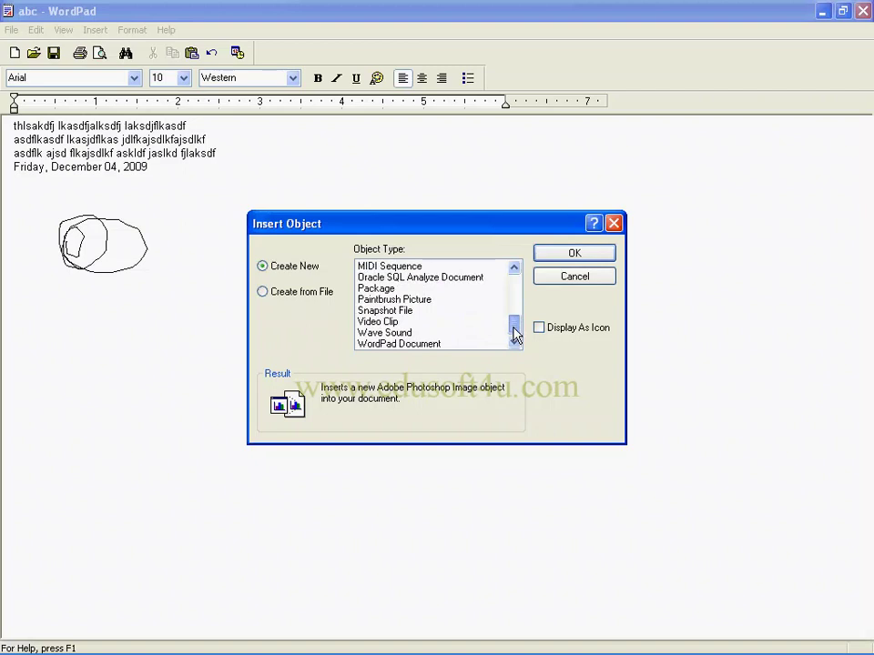
drag(515, 335, 512, 268)
click(574, 276)
Add more scribbles to the drawing in place, then delete the picture.
click(97, 255)
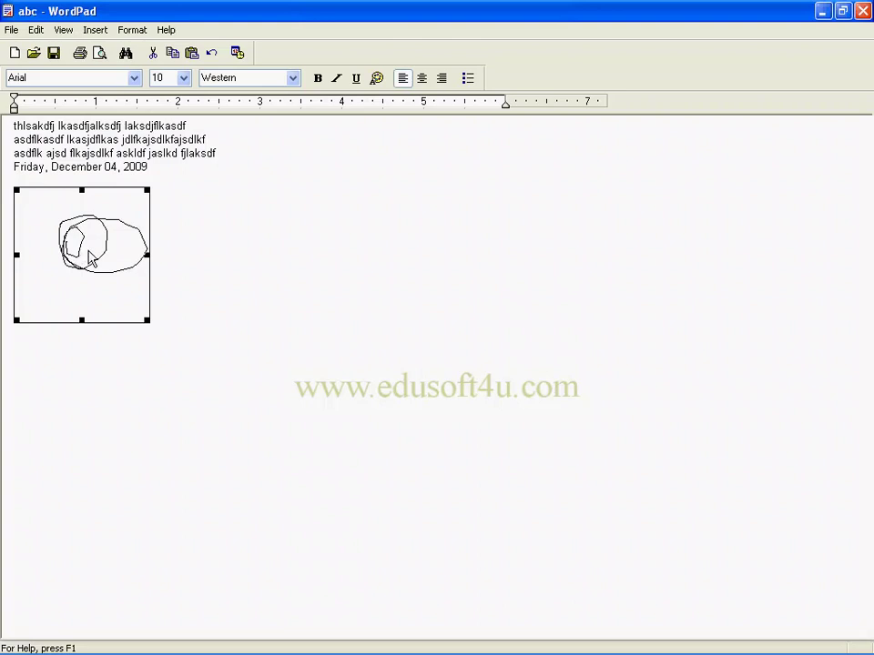
double_click(91, 259)
mouse_move(113, 195)
mouse_down()
mouse_move(150, 182)
mouse_move(101, 171)
mouse_move(123, 202)
mouse_up()
click(436, 217)
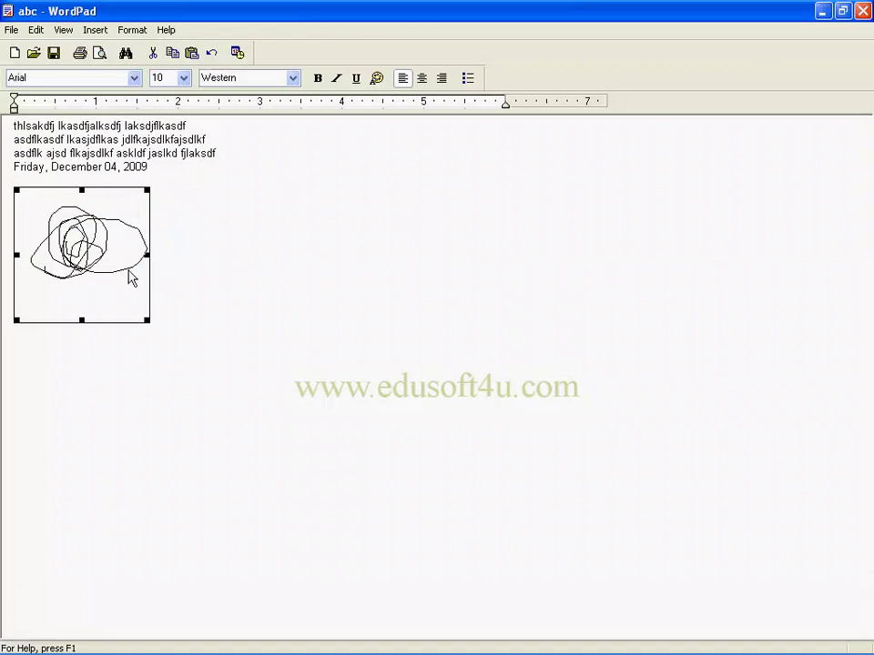
key(Delete)
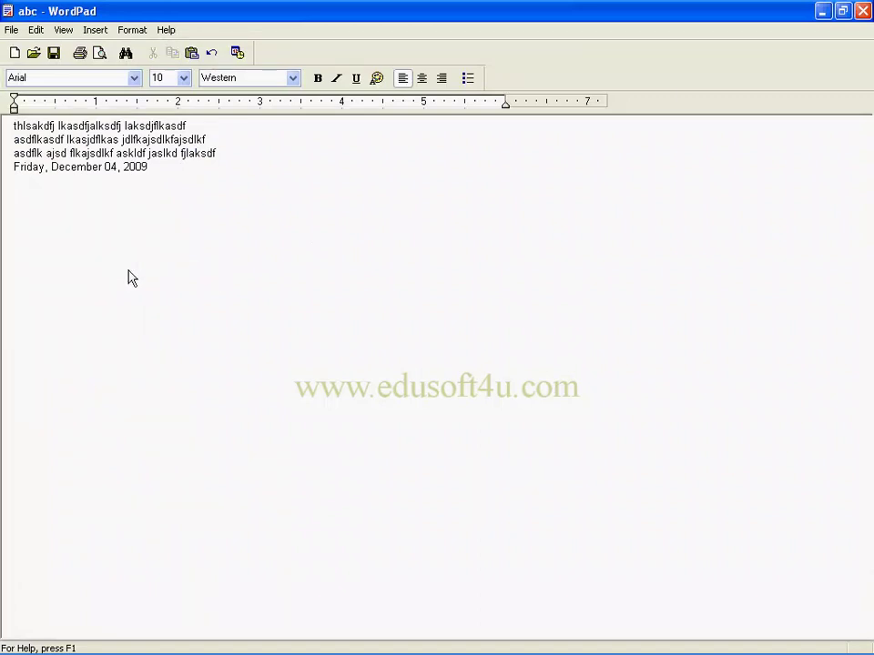
click(96, 30)
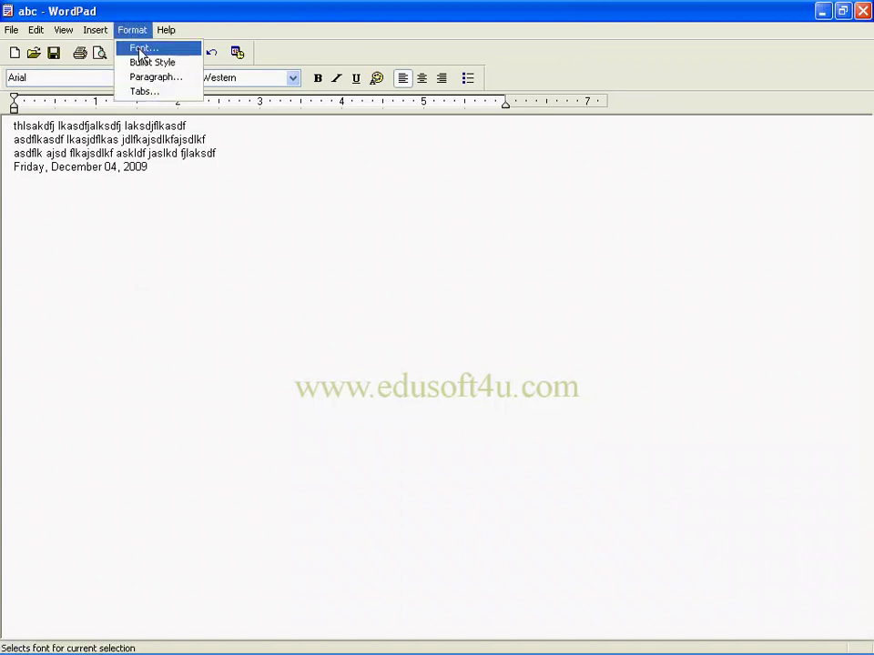
Select the first text line of the document.
click(187, 173)
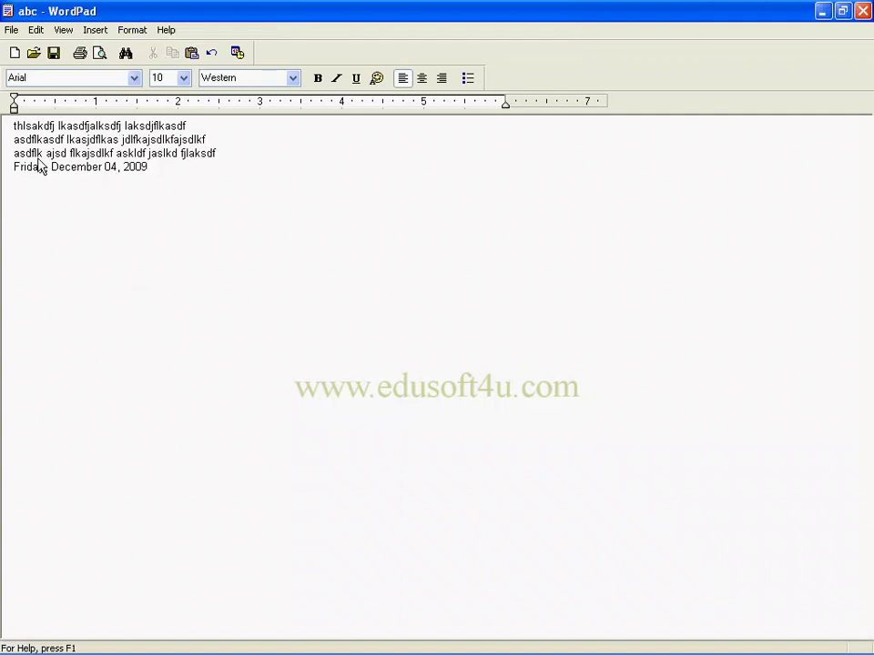
click(11, 130)
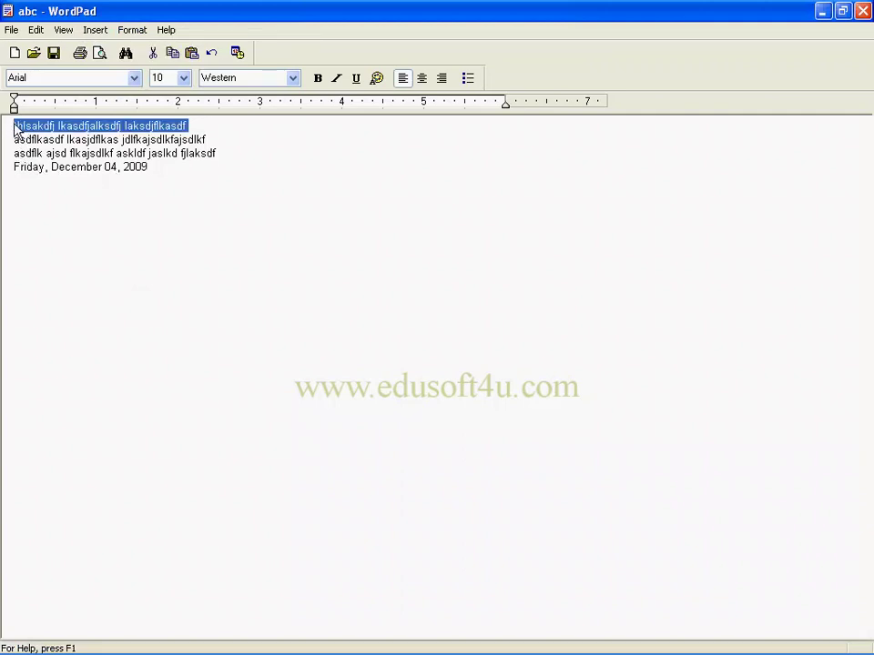
key(ctrl+a)
click(34, 126)
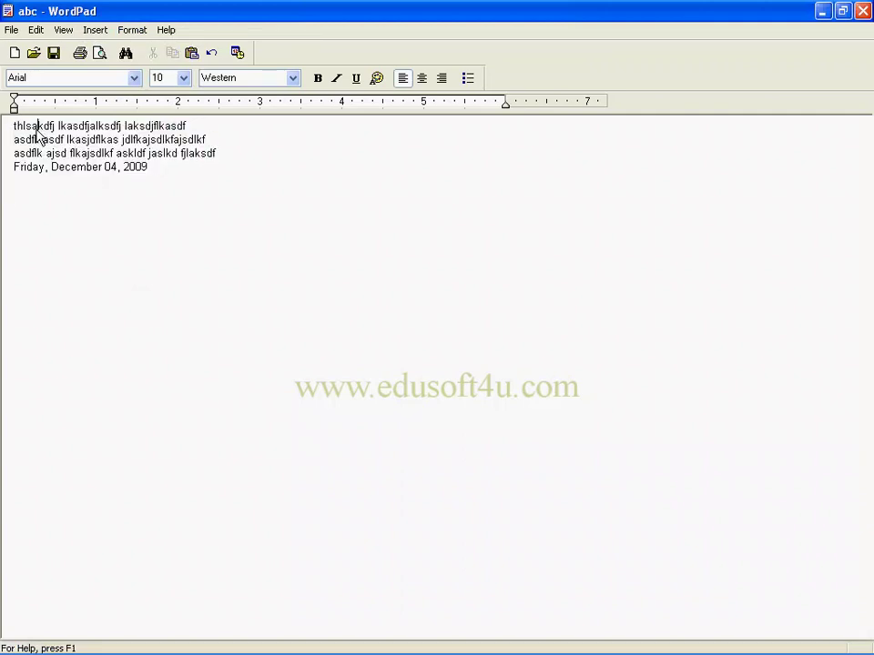
drag(15, 130, 200, 128)
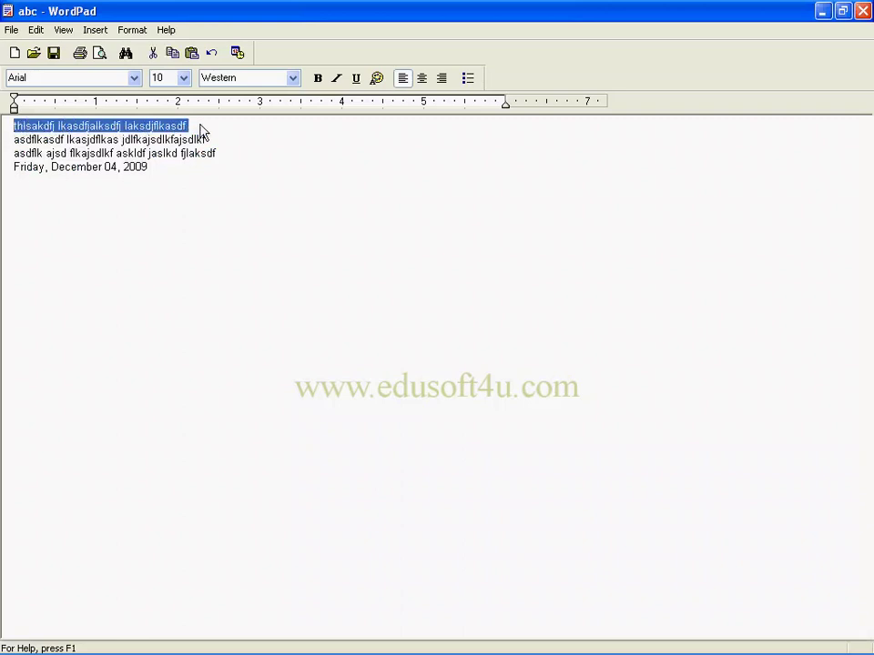
Format the first line as red, underlined, bold Arial Black at size 16.
click(132, 30)
click(143, 47)
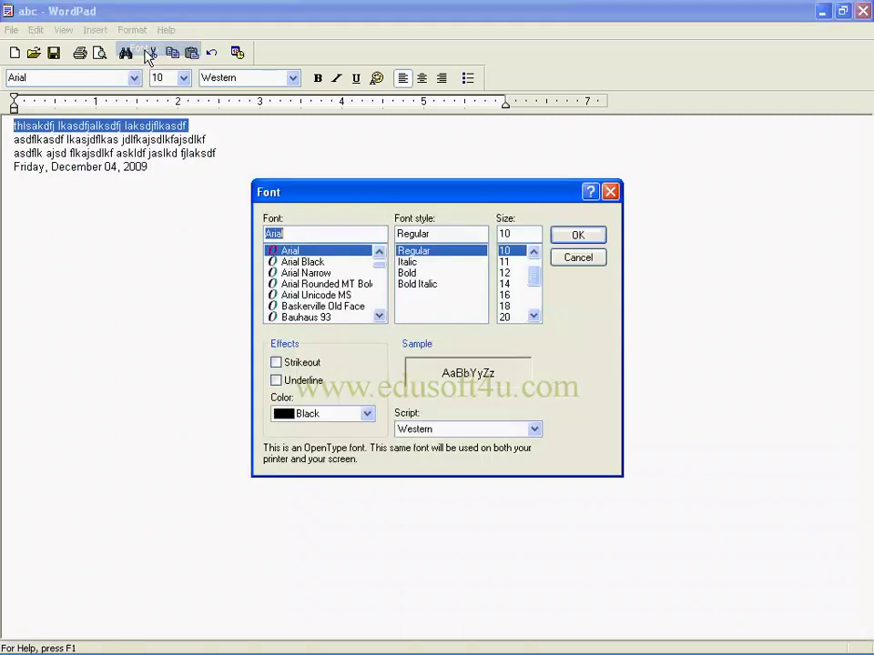
click(314, 262)
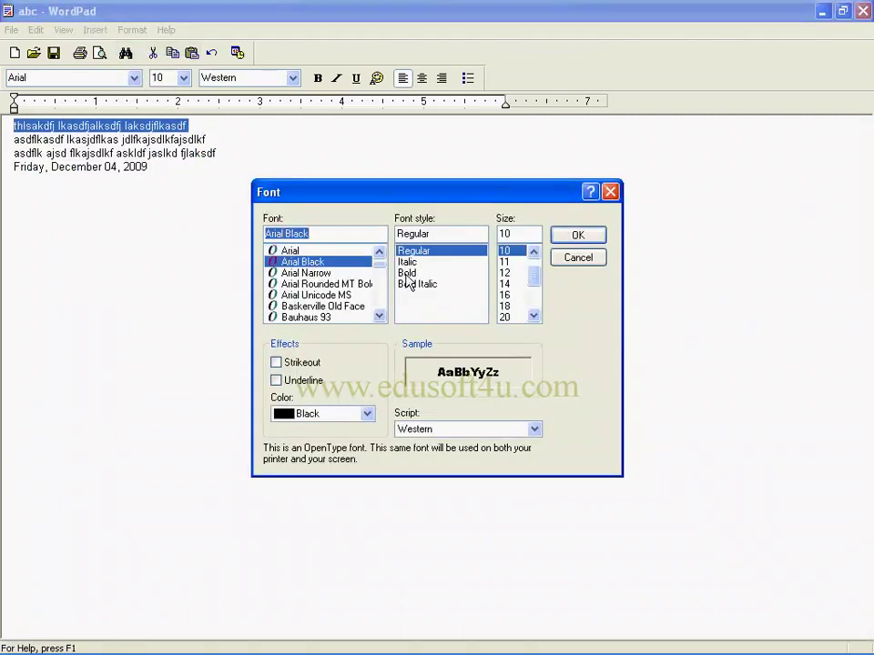
click(414, 274)
click(506, 295)
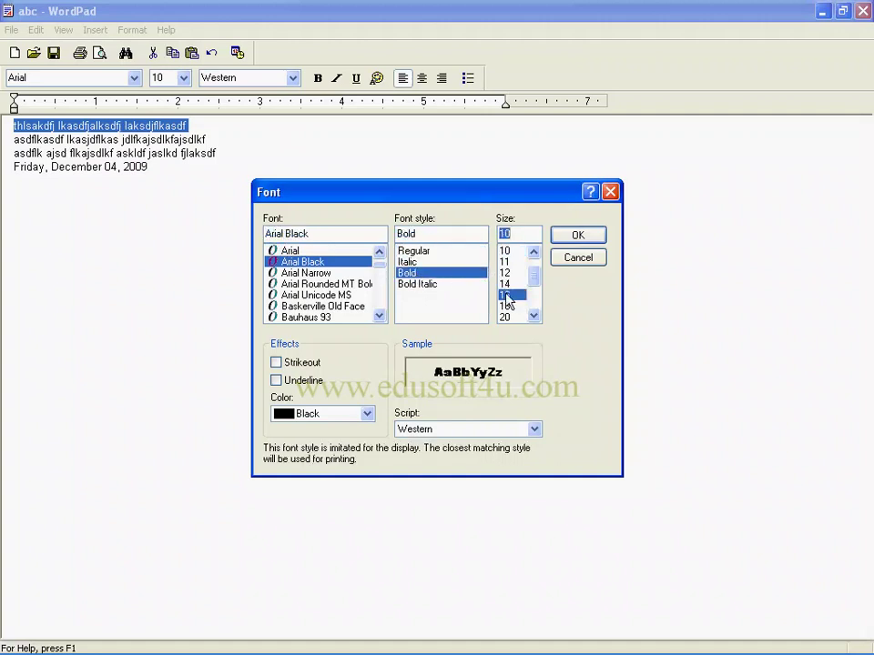
click(277, 380)
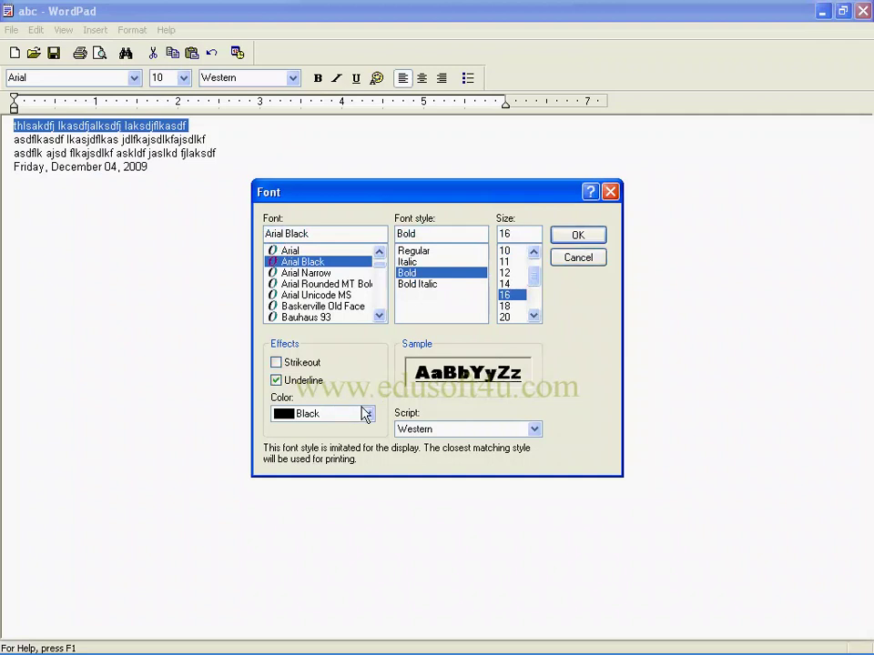
click(368, 414)
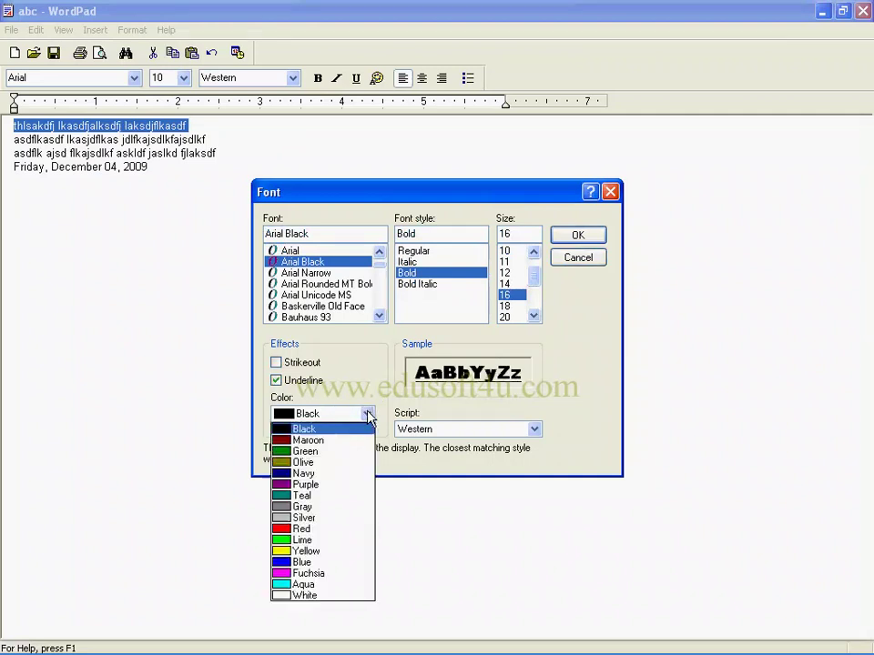
click(287, 530)
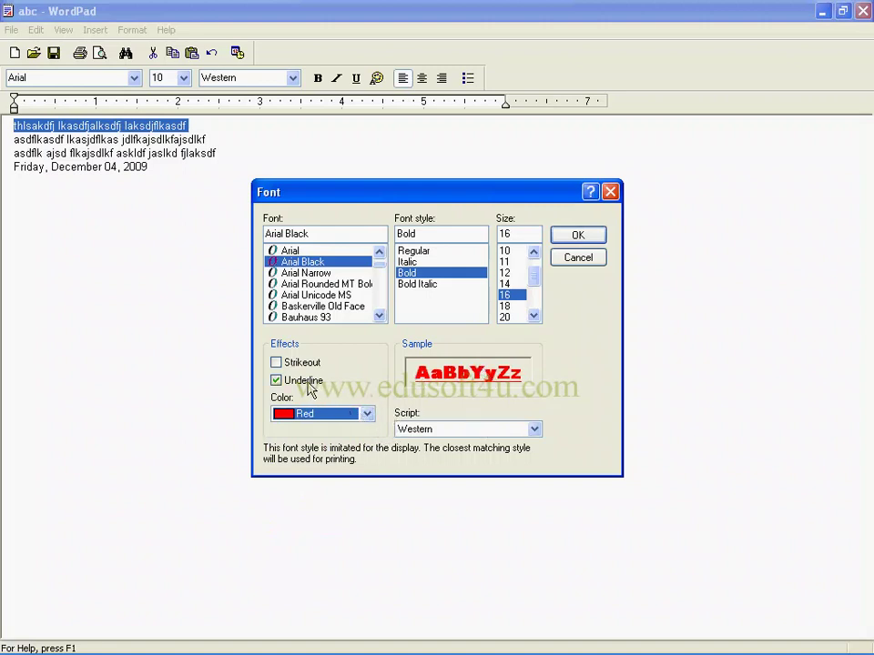
click(574, 241)
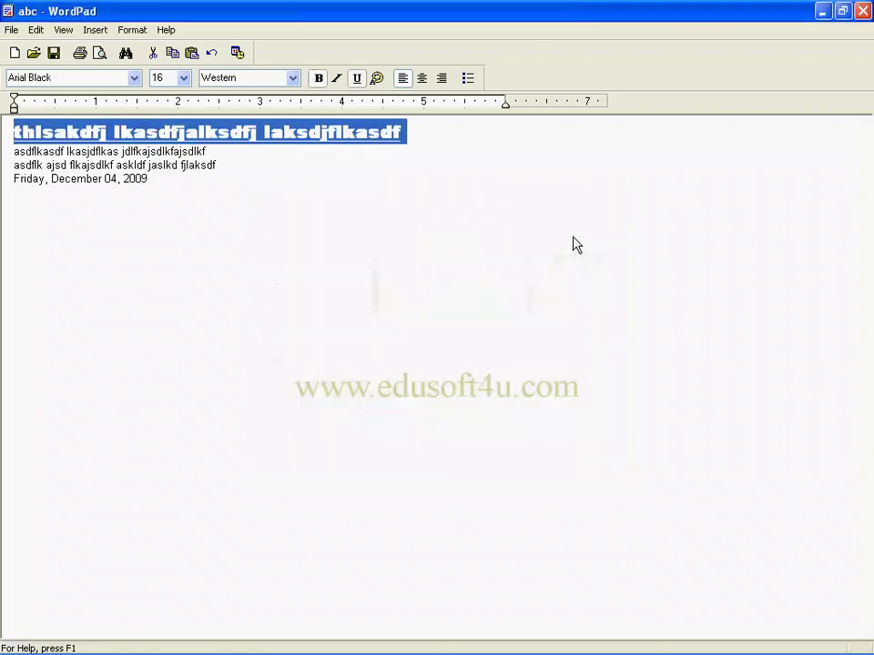
click(216, 215)
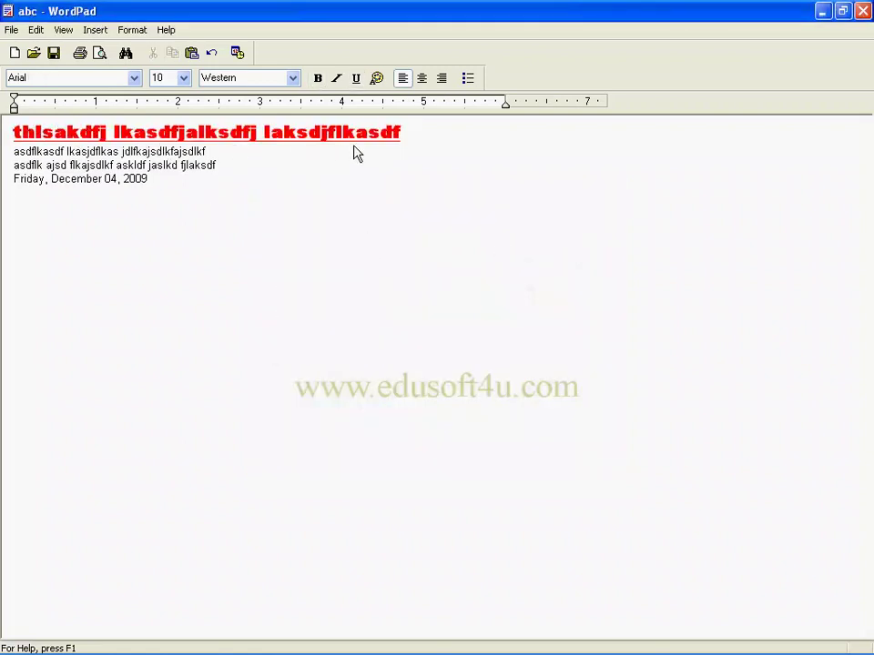
triple_click(403, 142)
Select the date line and make it yellow, bold italic Bauhaus 93 at size 18.
click(382, 150)
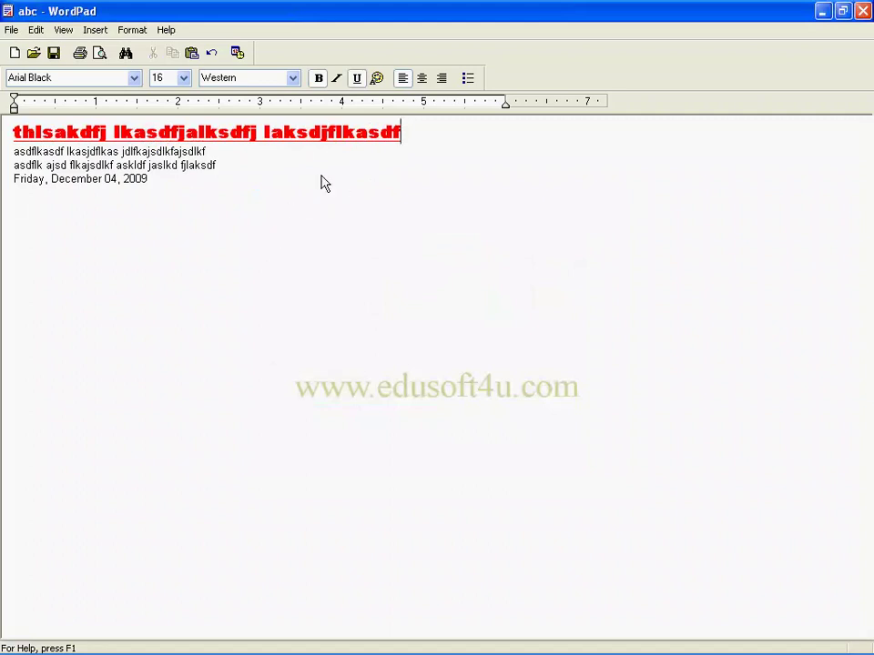
click(151, 180)
drag(151, 181, 42, 181)
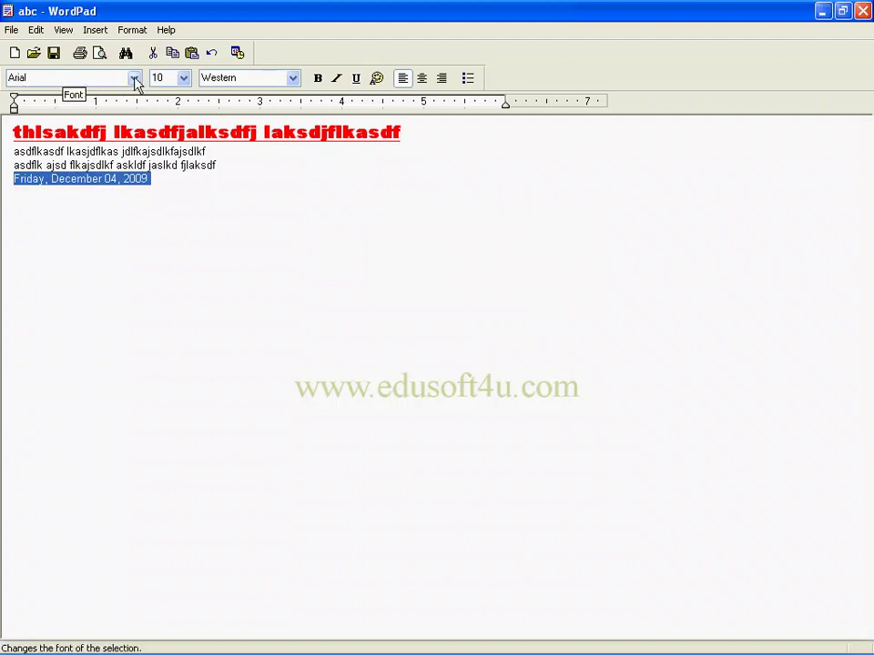
click(135, 78)
click(60, 171)
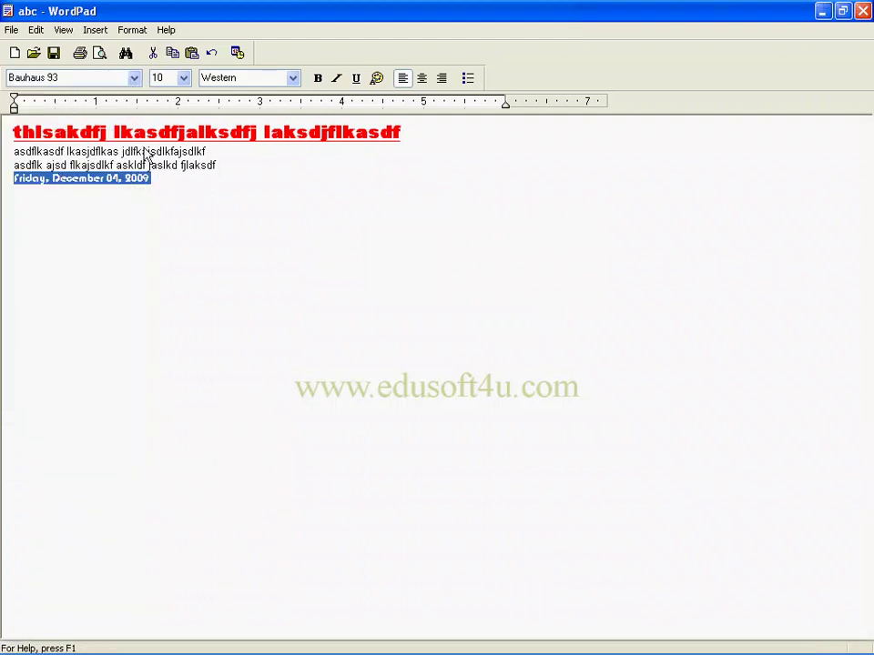
click(183, 78)
click(169, 172)
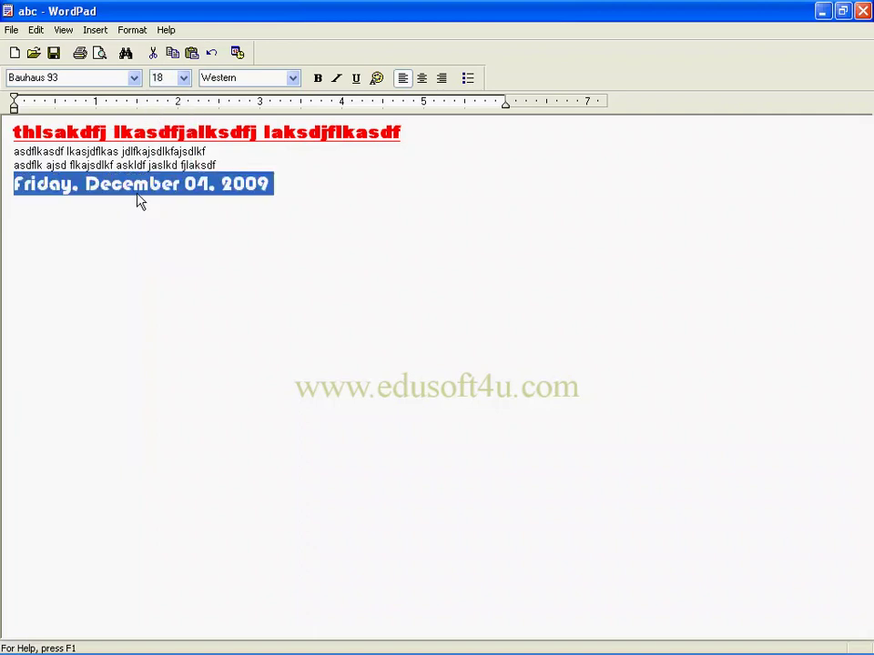
click(321, 80)
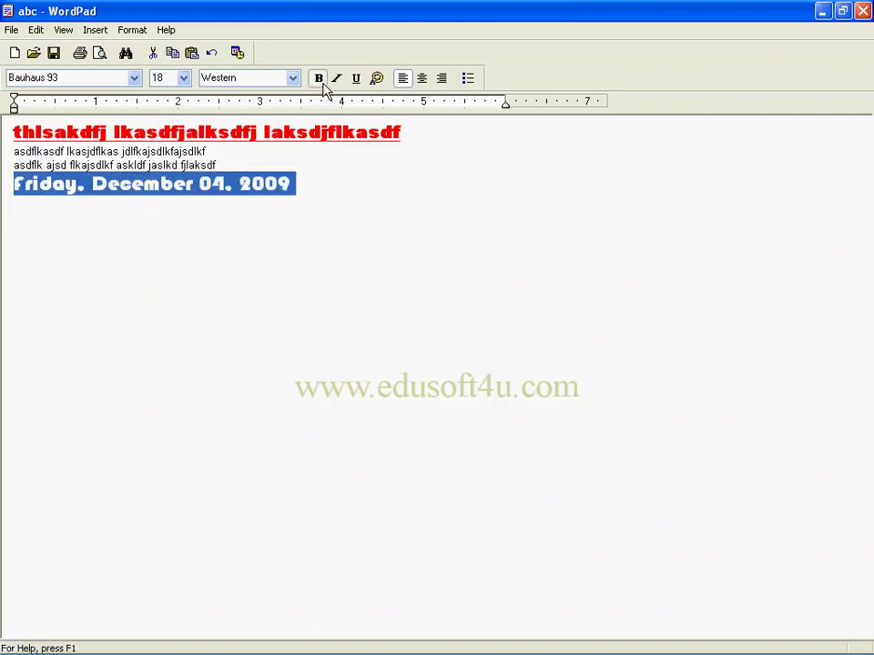
click(336, 79)
click(376, 79)
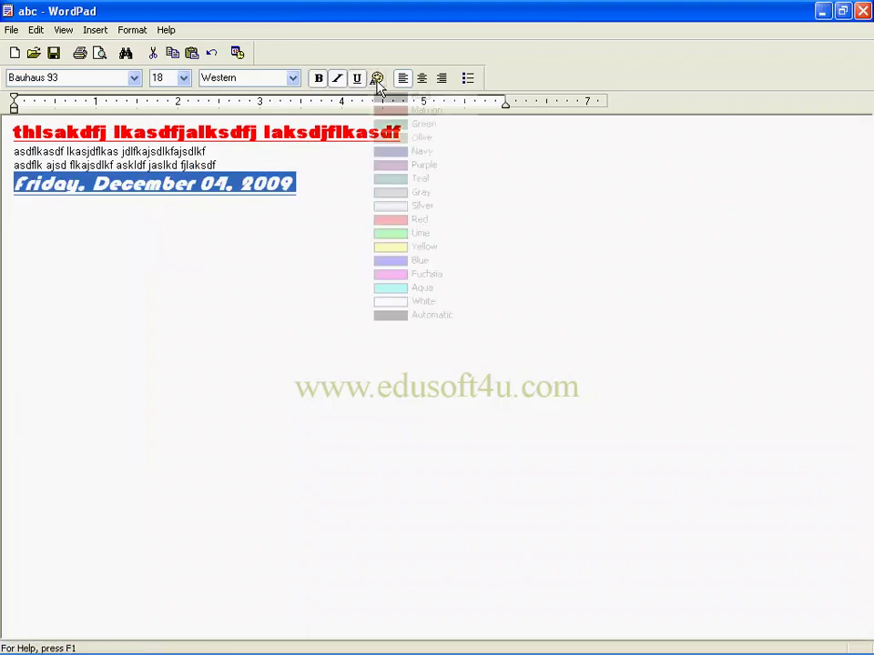
click(398, 247)
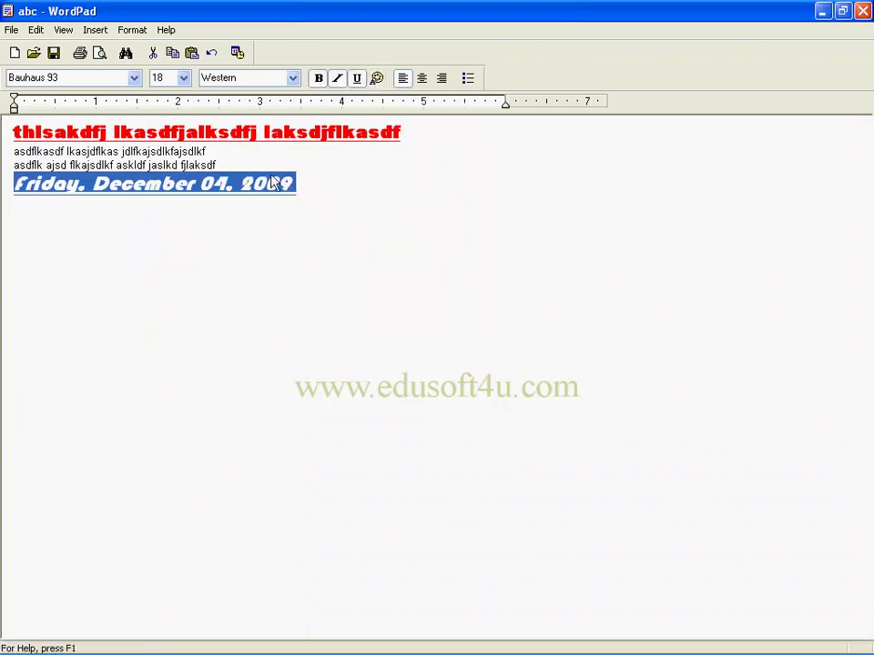
click(242, 166)
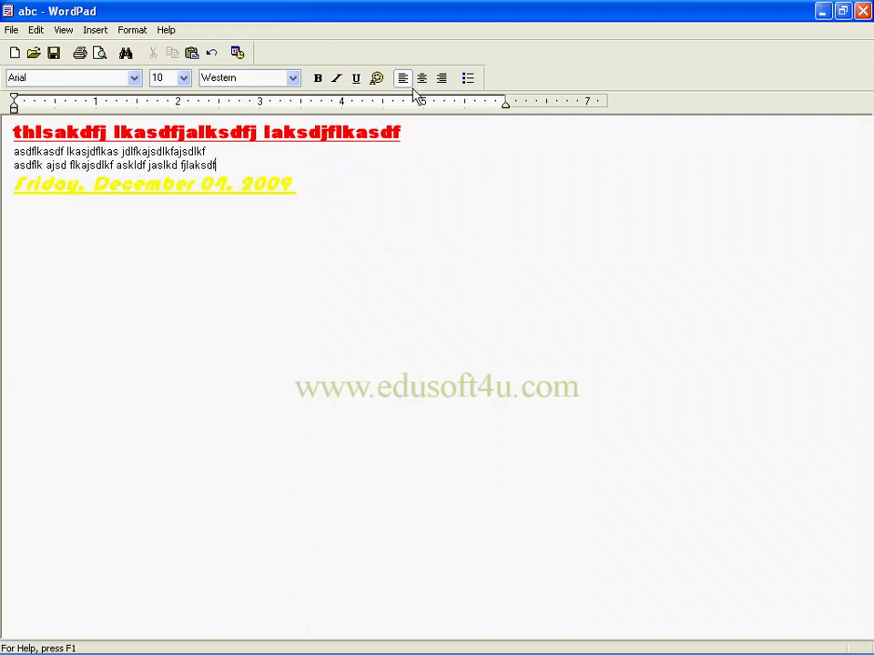
click(132, 30)
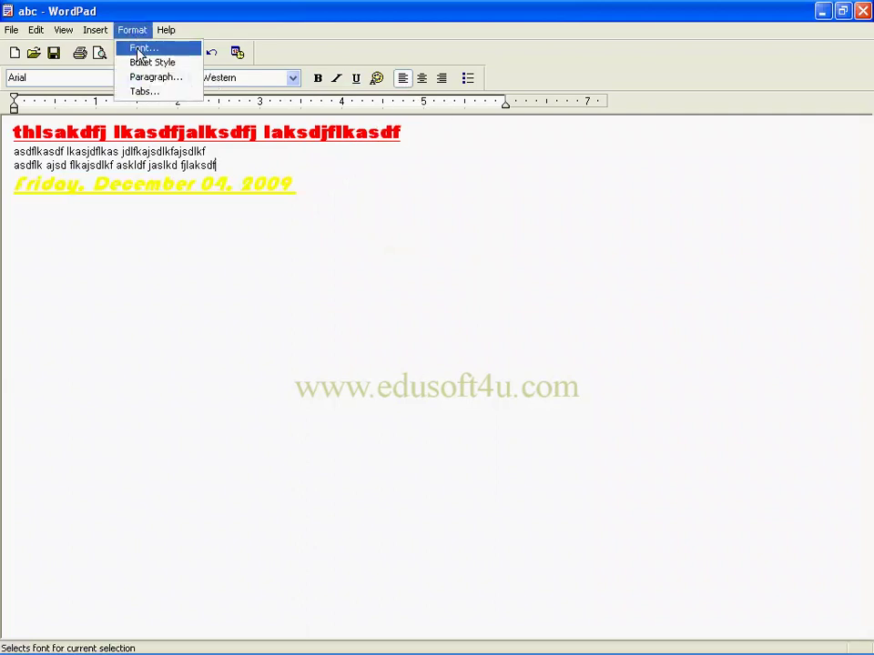
click(138, 50)
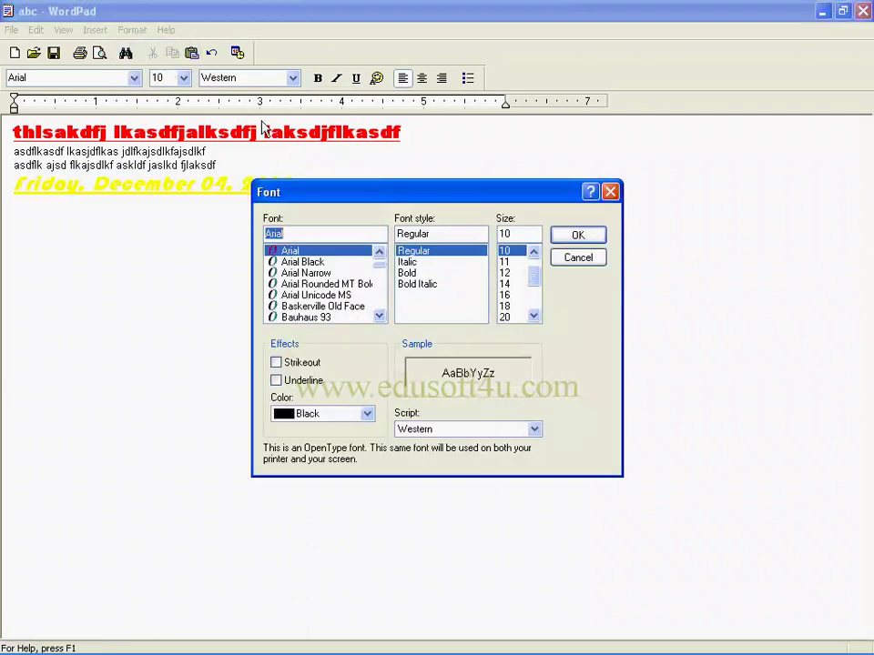
click(578, 259)
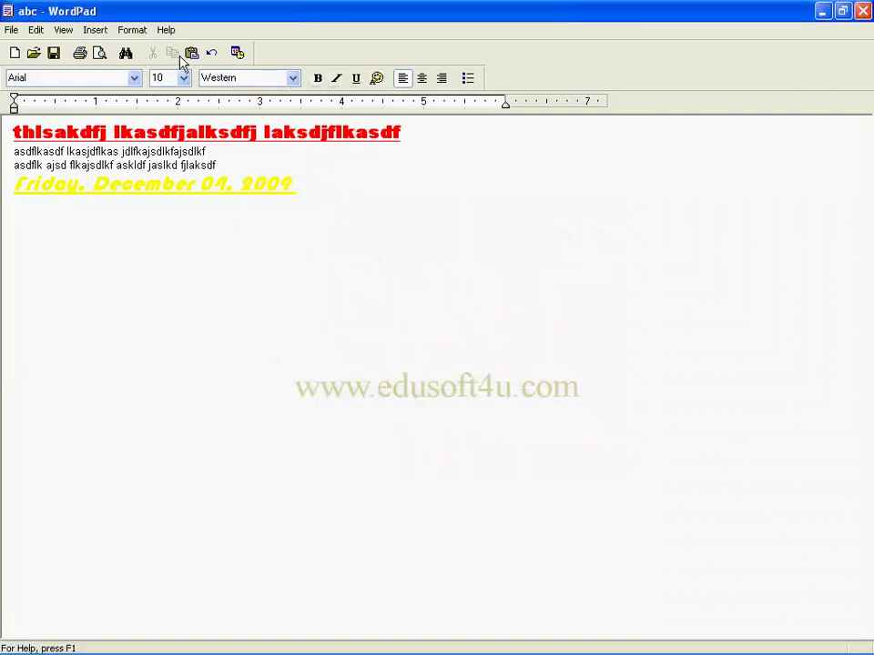
click(132, 29)
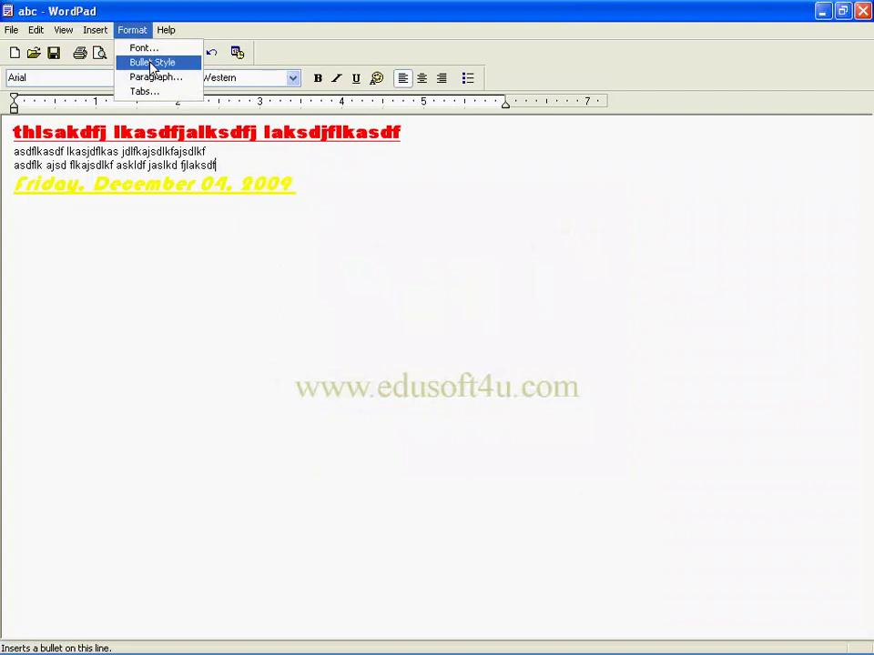
click(371, 199)
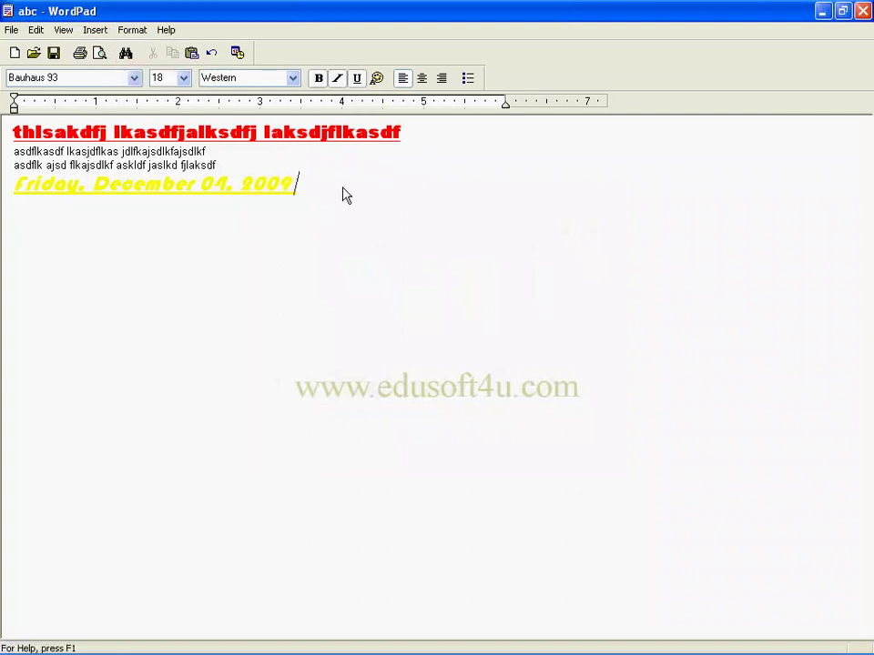
Bullet the date line and add the lines 'sdfgsdfg' and 'sdfgsdfgsdfg' beneath it.
click(467, 80)
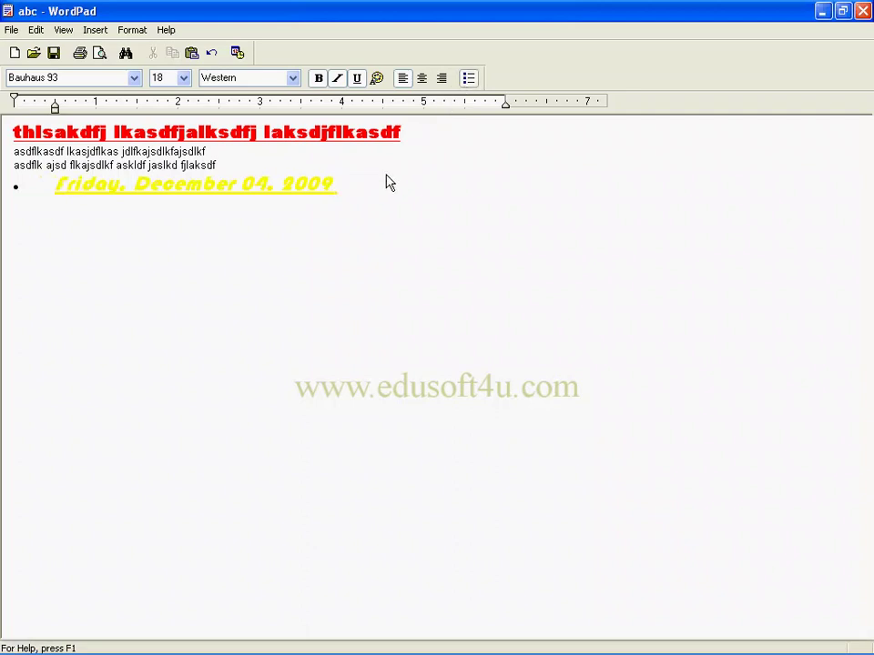
text(fdfgsdfg)
key(Return)
text(sdfgsdfgsdfg)
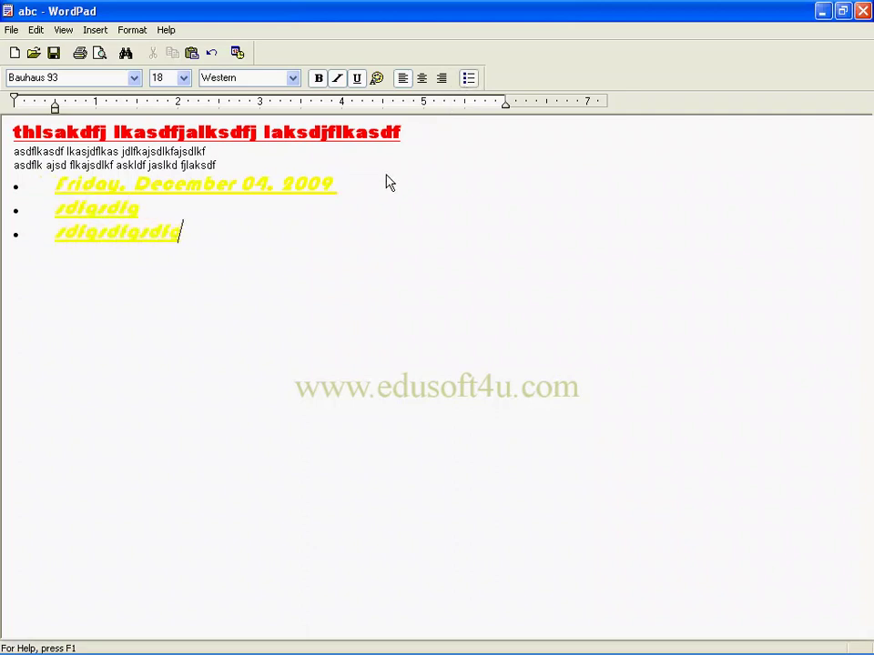
Turn bullets off for the three yellow lines and the empty line below them.
click(130, 30)
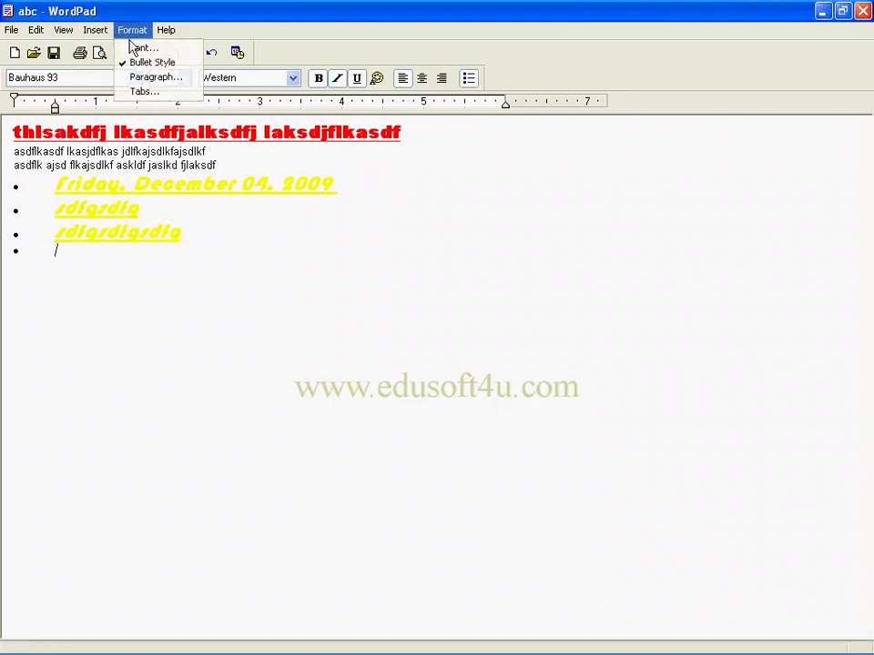
click(182, 233)
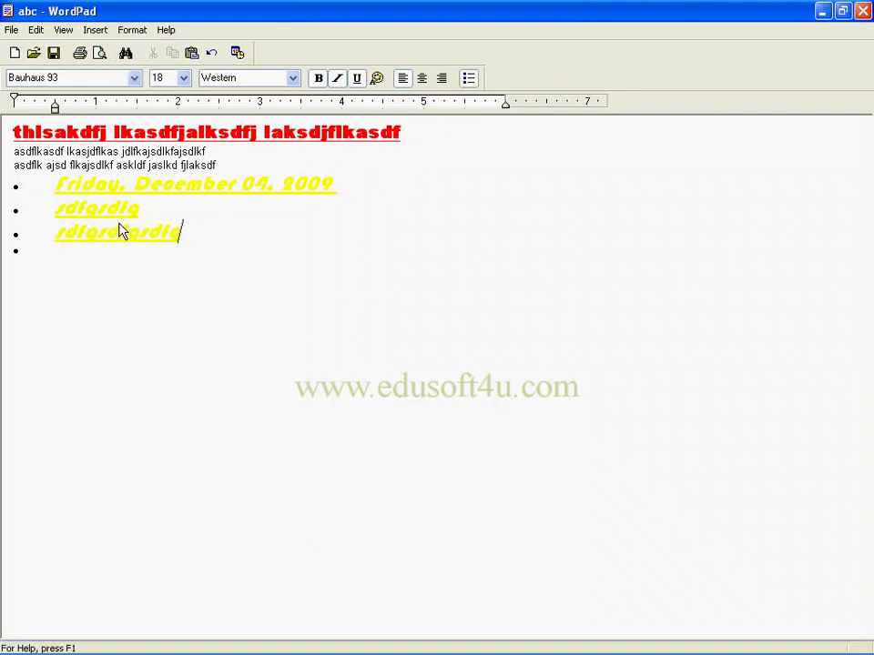
drag(56, 186, 162, 246)
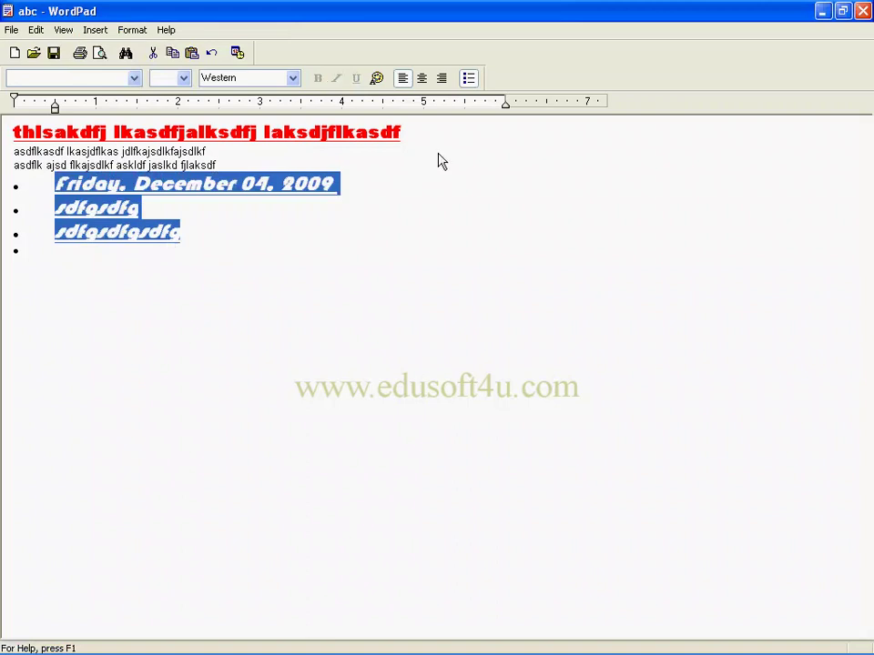
click(468, 80)
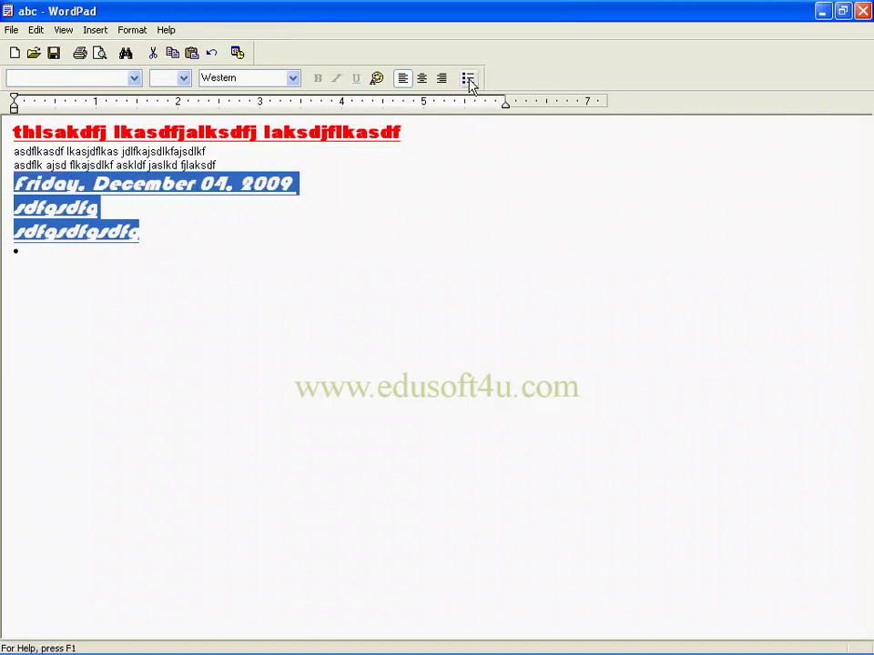
click(468, 80)
click(132, 30)
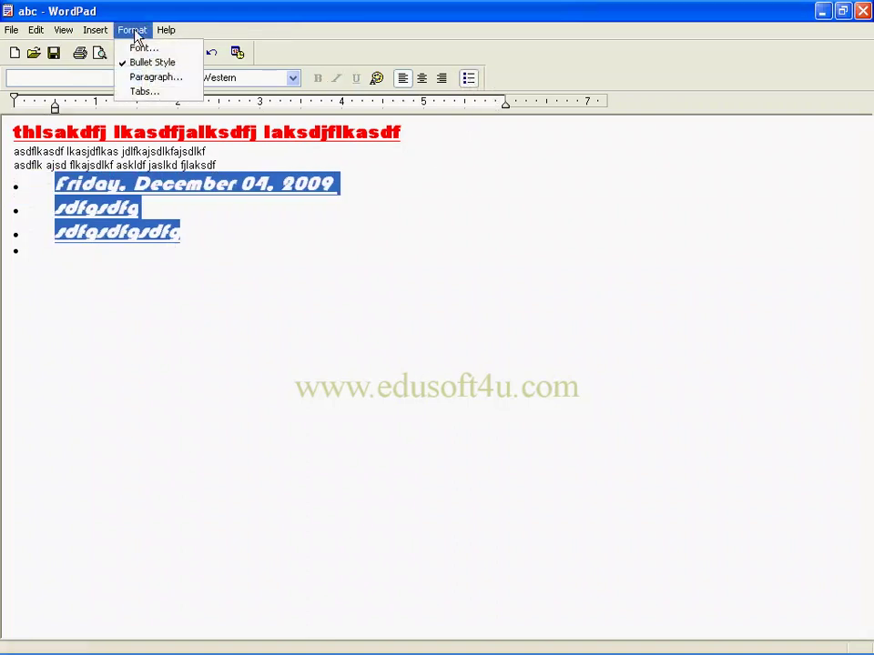
click(151, 63)
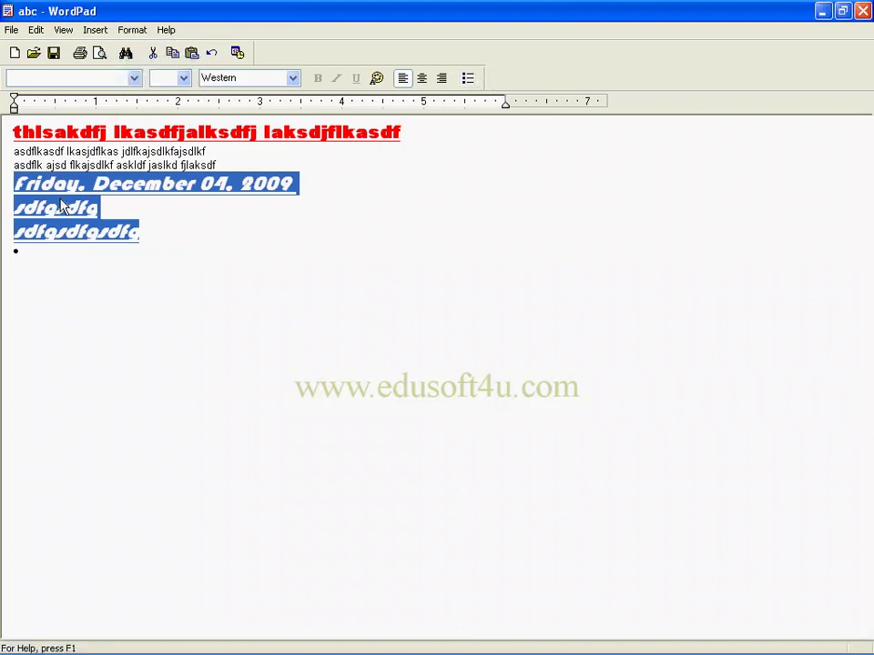
click(28, 255)
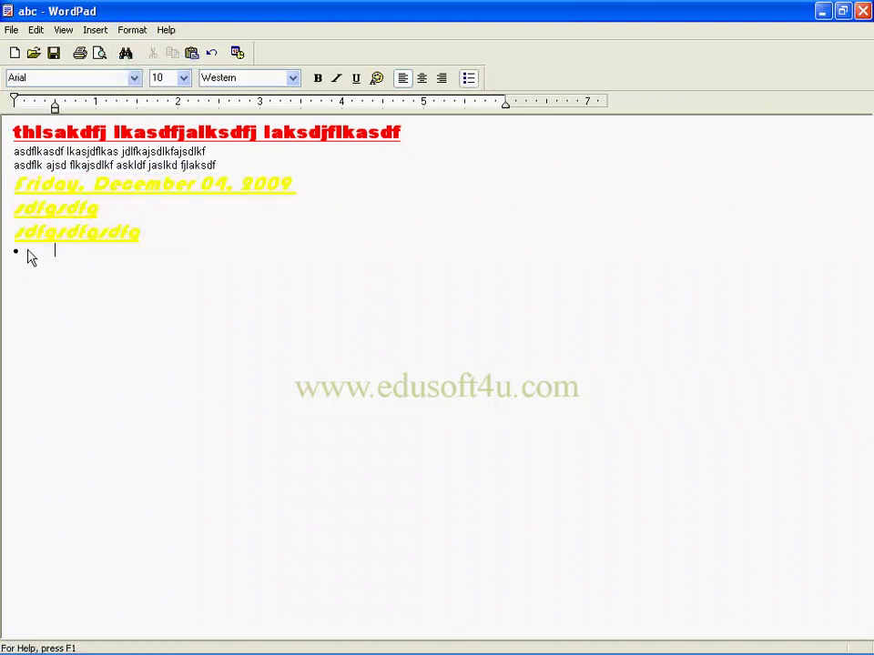
click(467, 79)
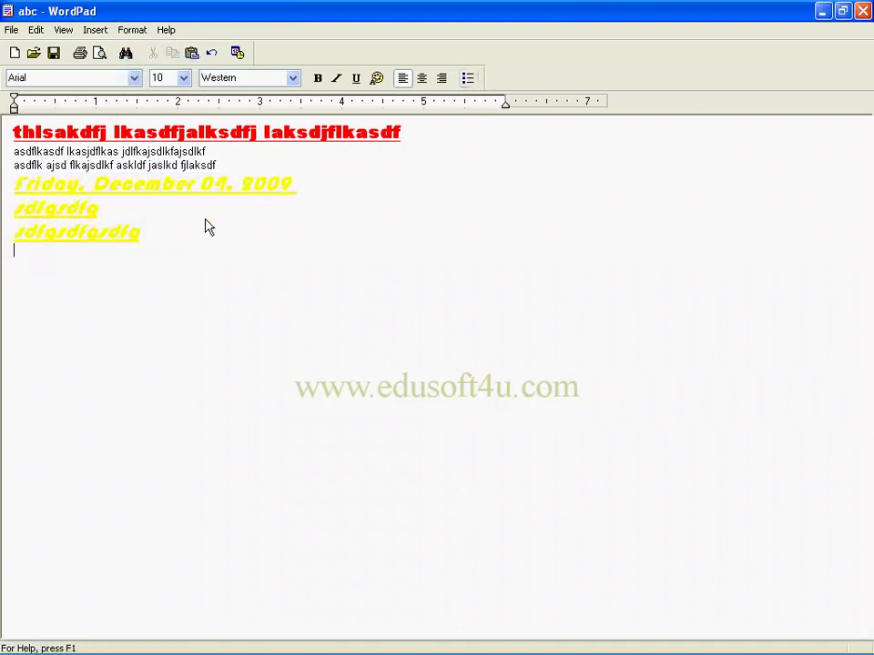
Give the red heading and the two lines below it a 0.5-inch left indent.
click(132, 30)
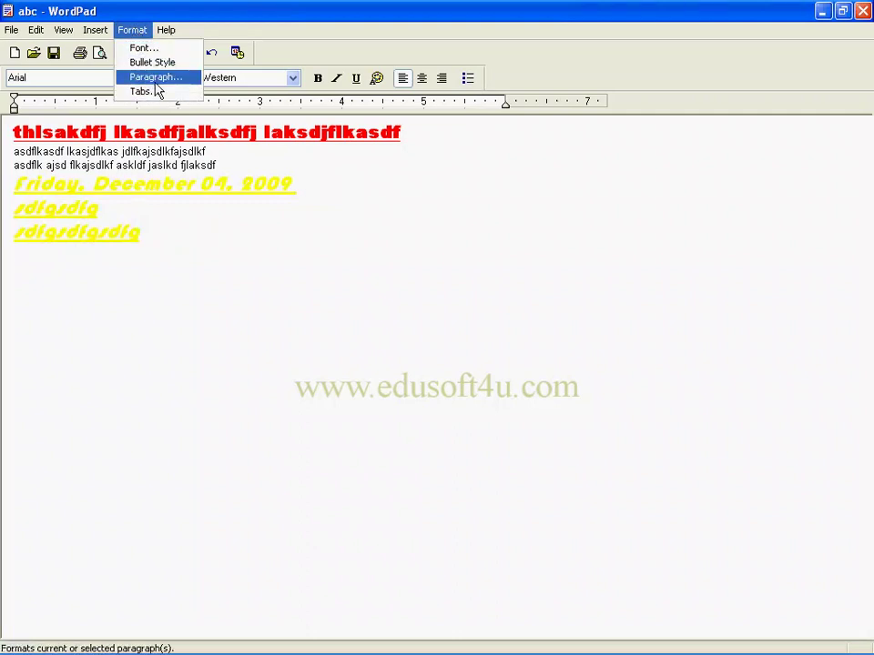
click(155, 78)
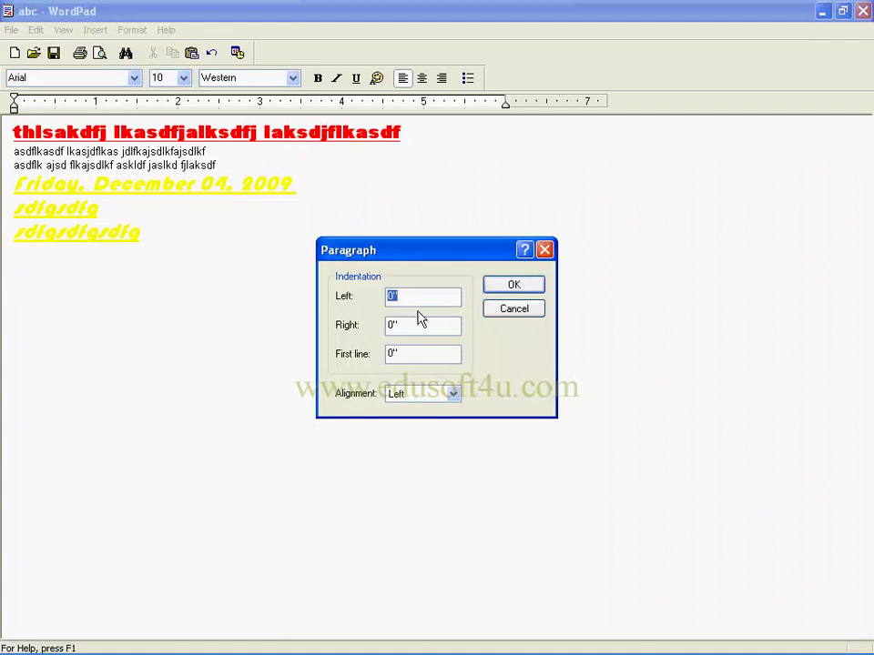
click(513, 309)
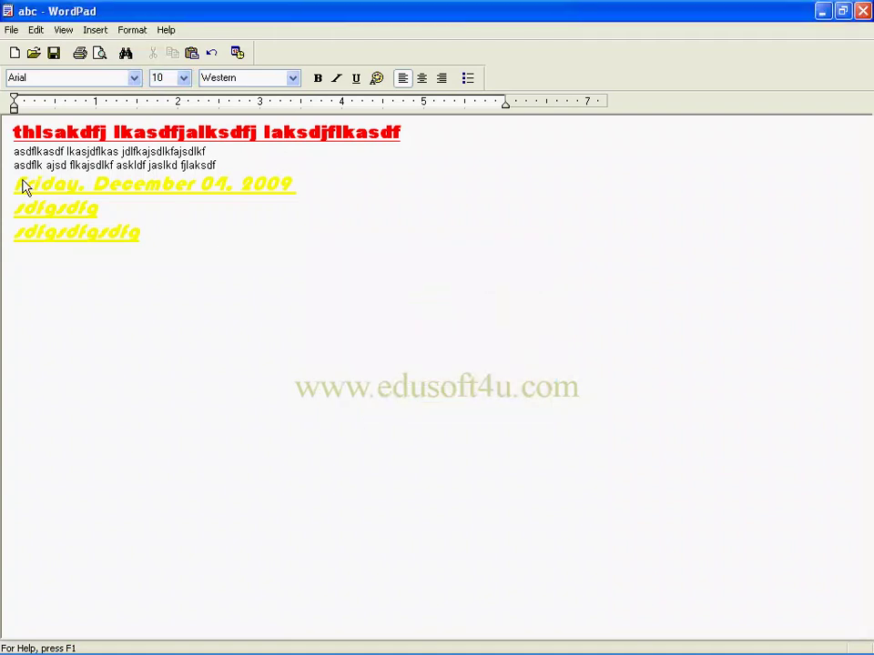
drag(12, 137, 12, 166)
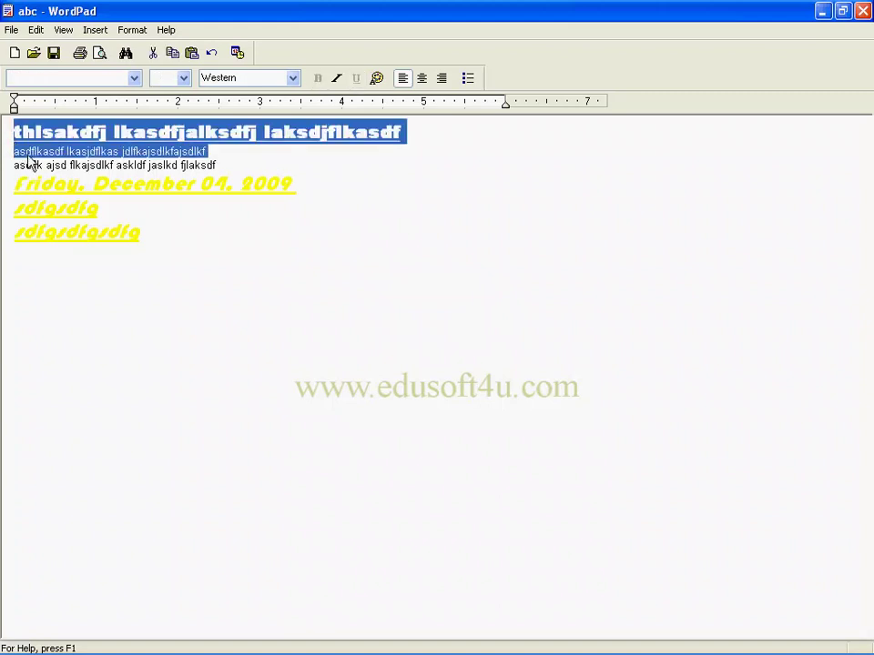
click(132, 30)
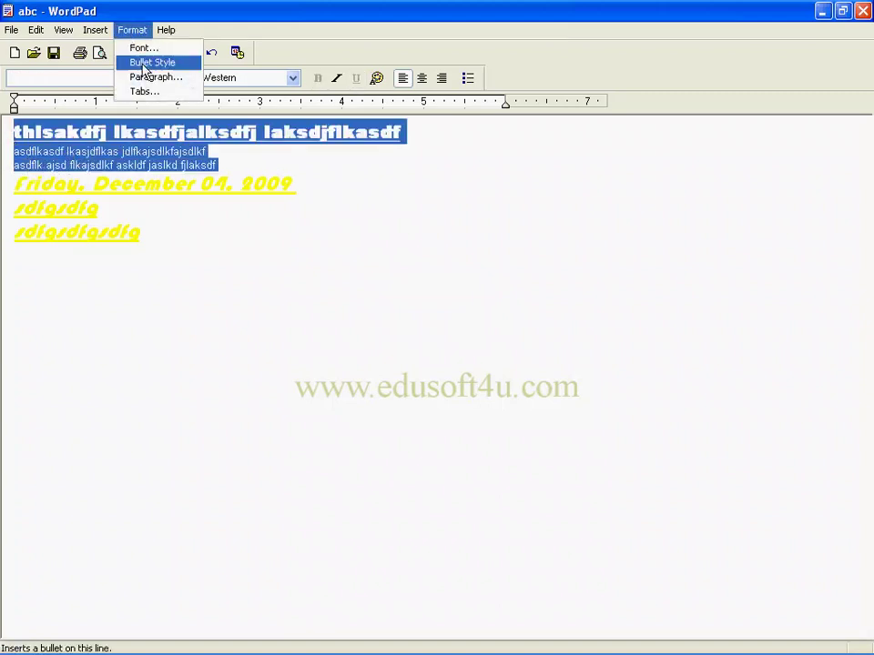
click(156, 78)
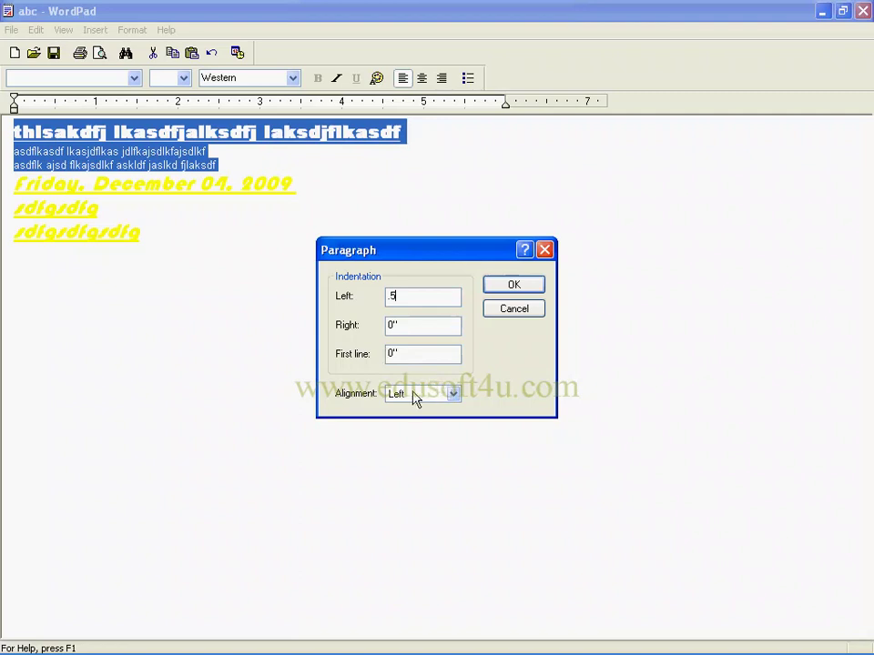
click(514, 285)
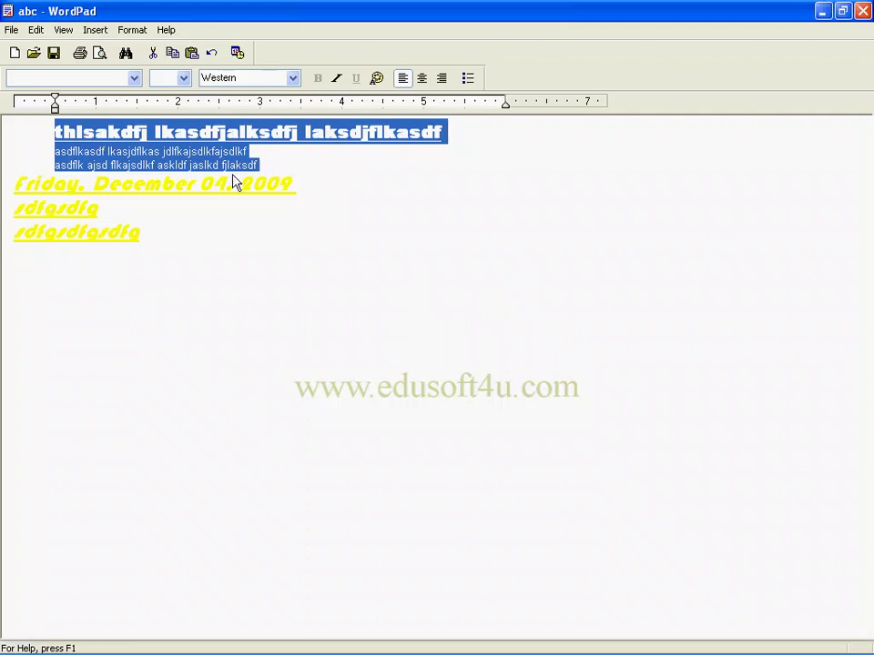
Set the heading and its two lines to Center alignment in the Paragraph dialog.
click(135, 32)
click(153, 78)
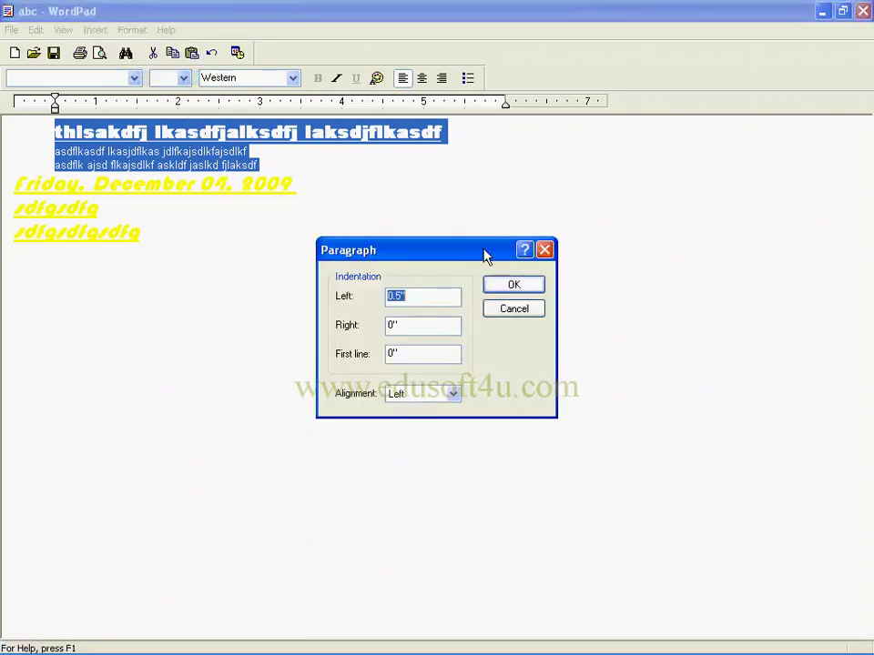
click(452, 394)
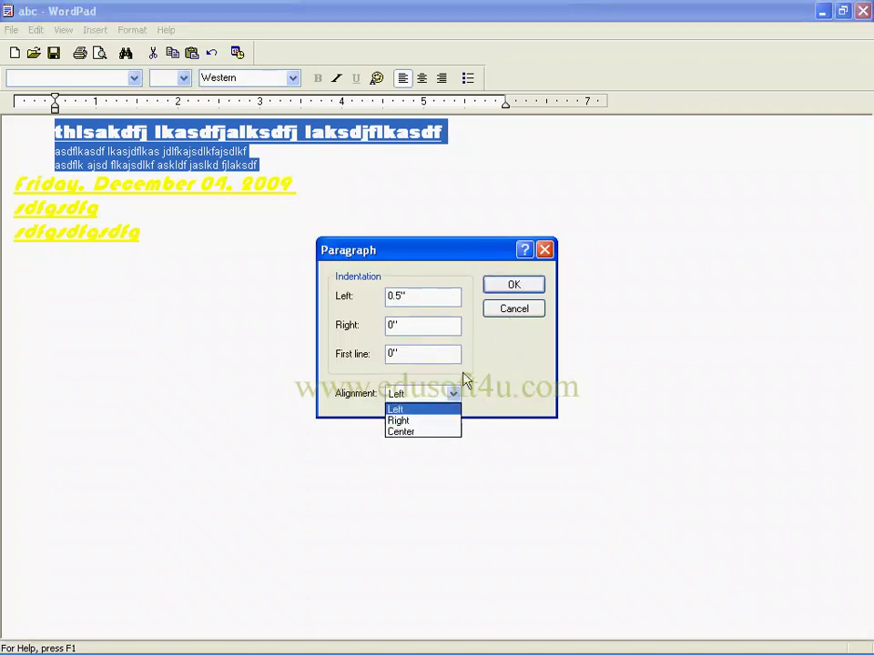
click(405, 432)
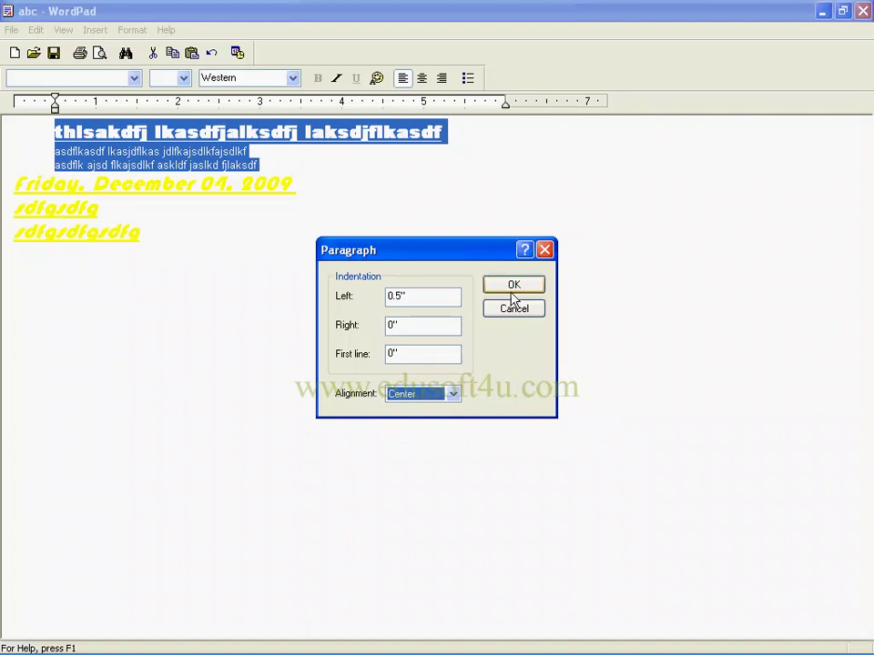
click(513, 287)
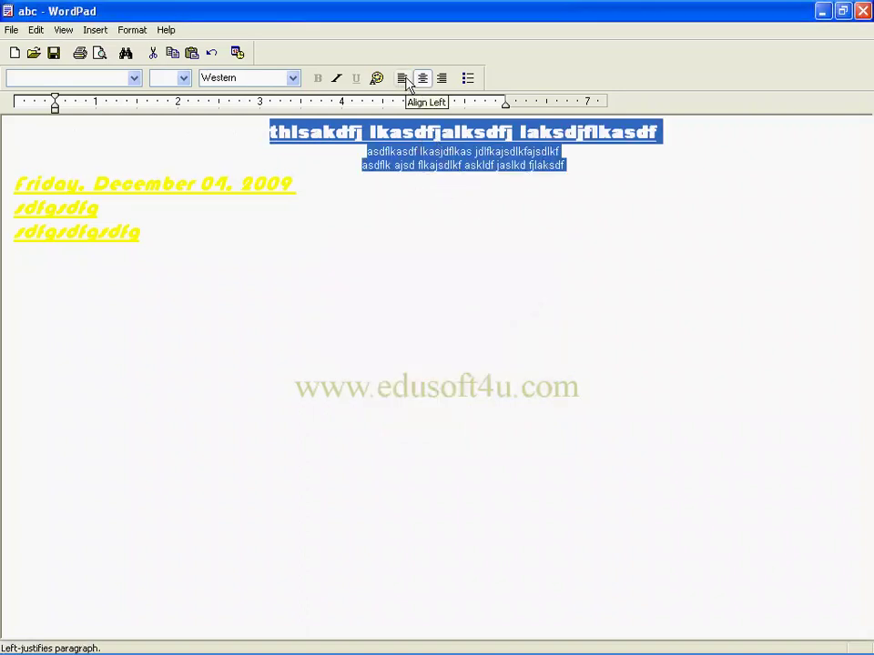
Try the left, right and center alignment buttons, leaving the lines centered.
click(403, 79)
click(420, 80)
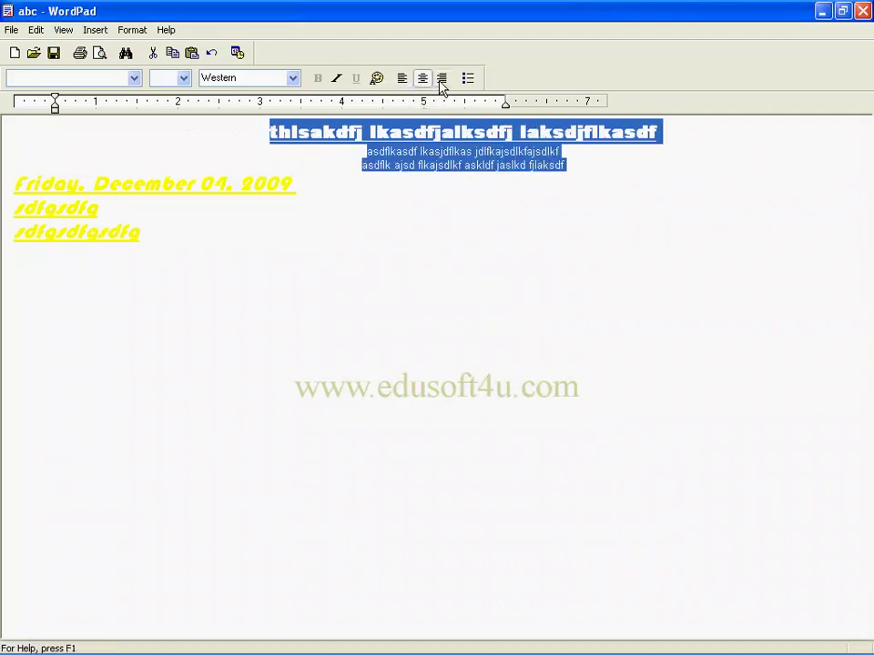
click(441, 80)
click(423, 81)
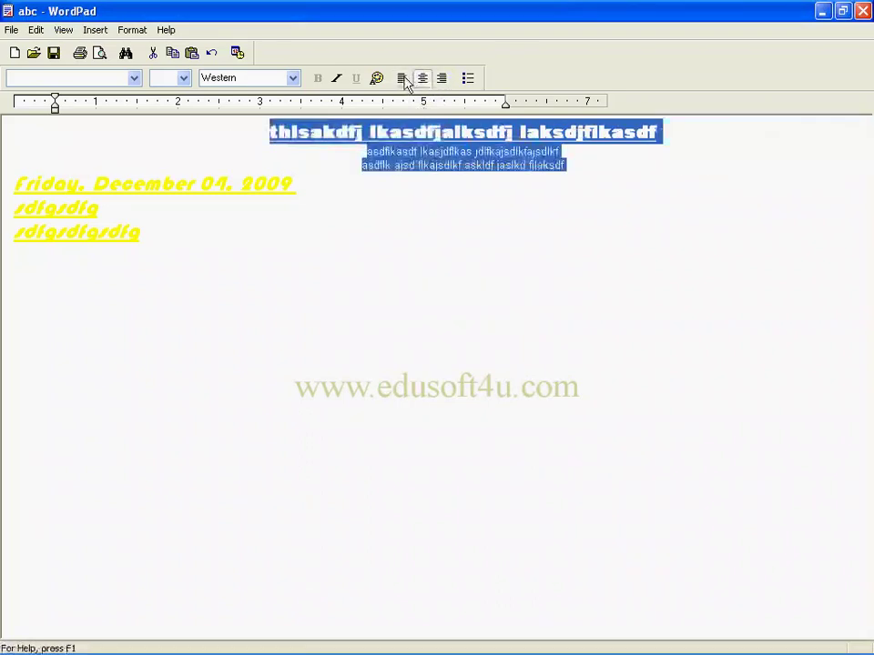
click(405, 81)
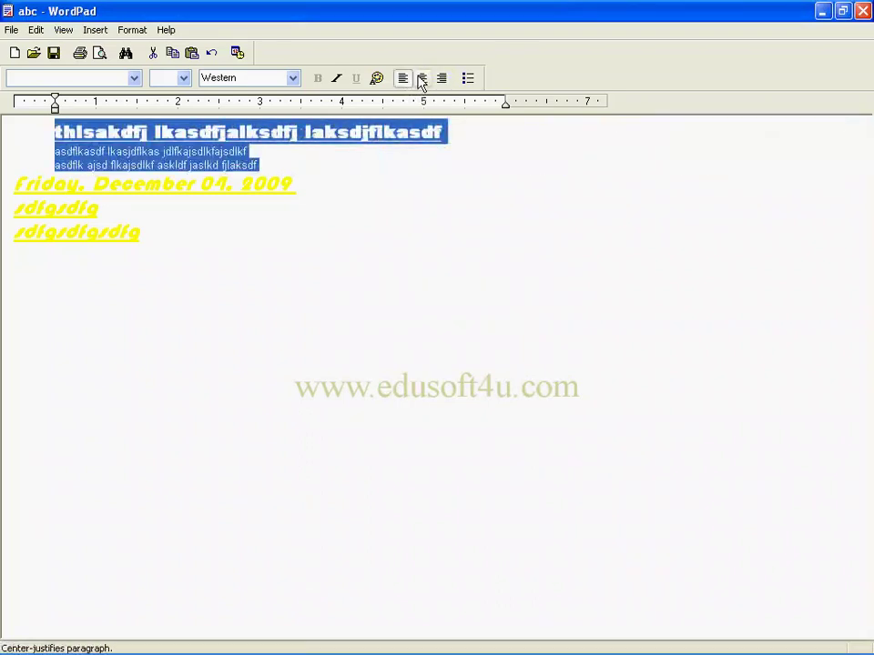
click(421, 80)
click(442, 80)
click(420, 82)
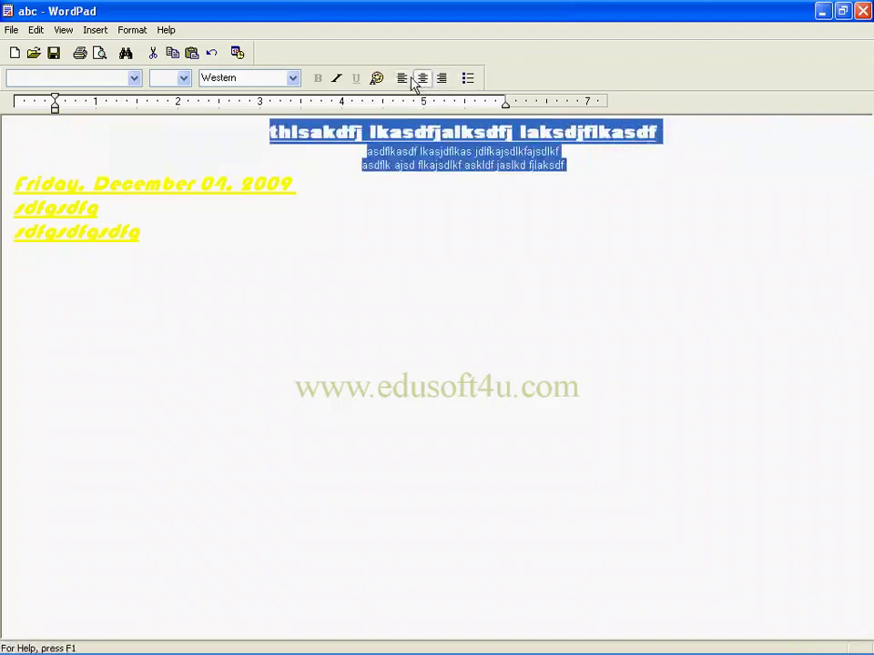
click(364, 187)
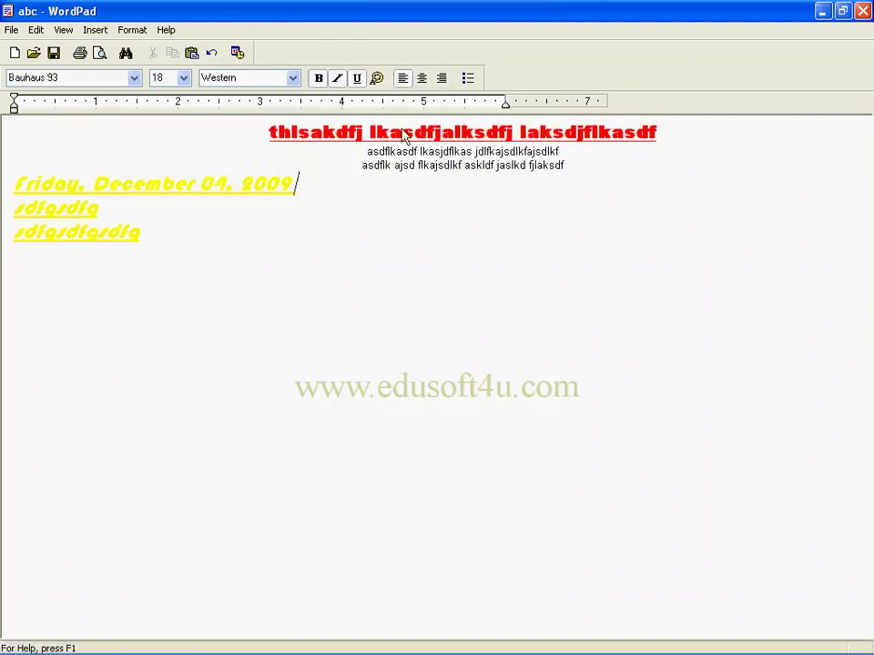
Left-align the red heading and its two following lines.
click(127, 30)
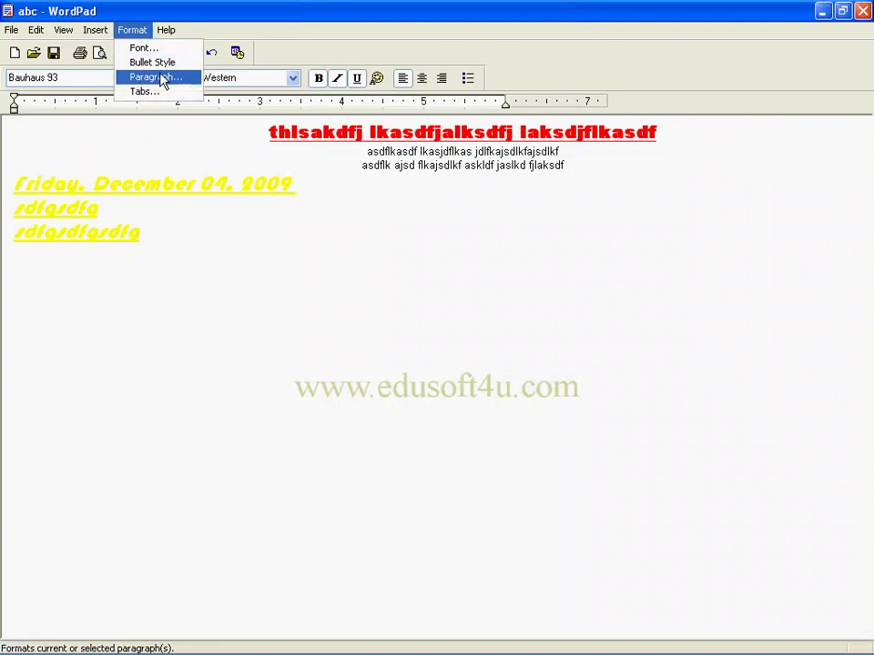
click(253, 135)
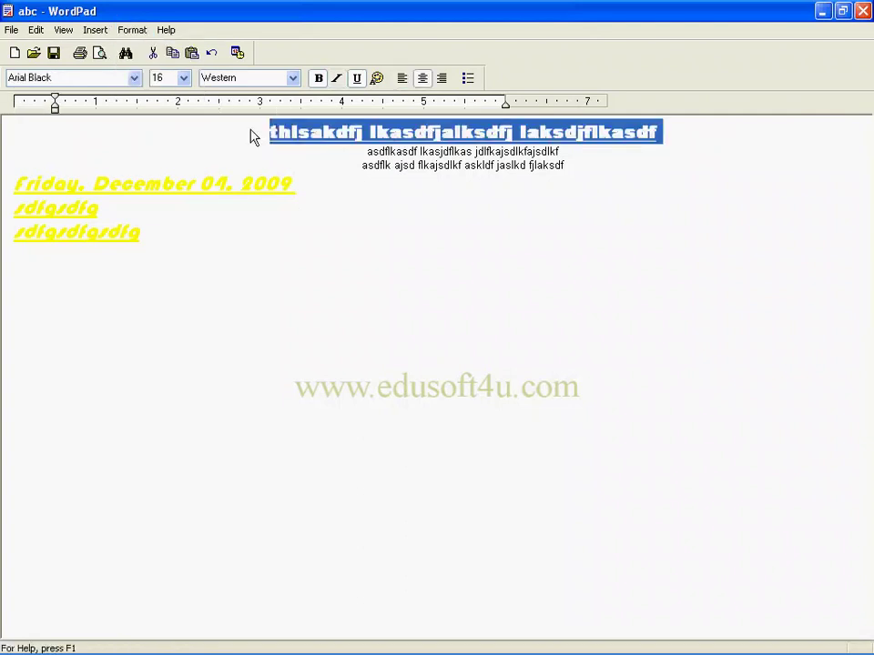
drag(253, 135, 389, 170)
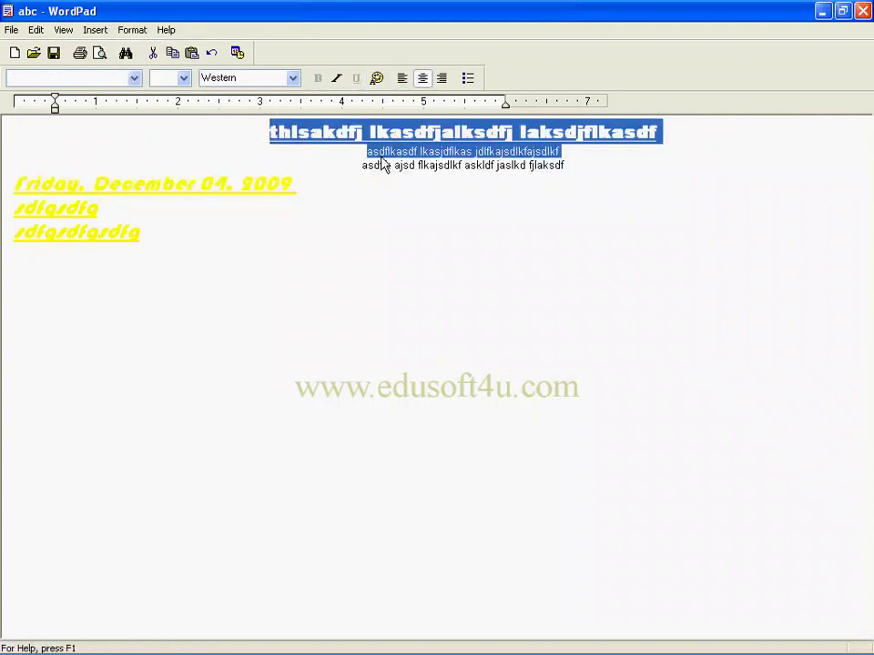
click(402, 79)
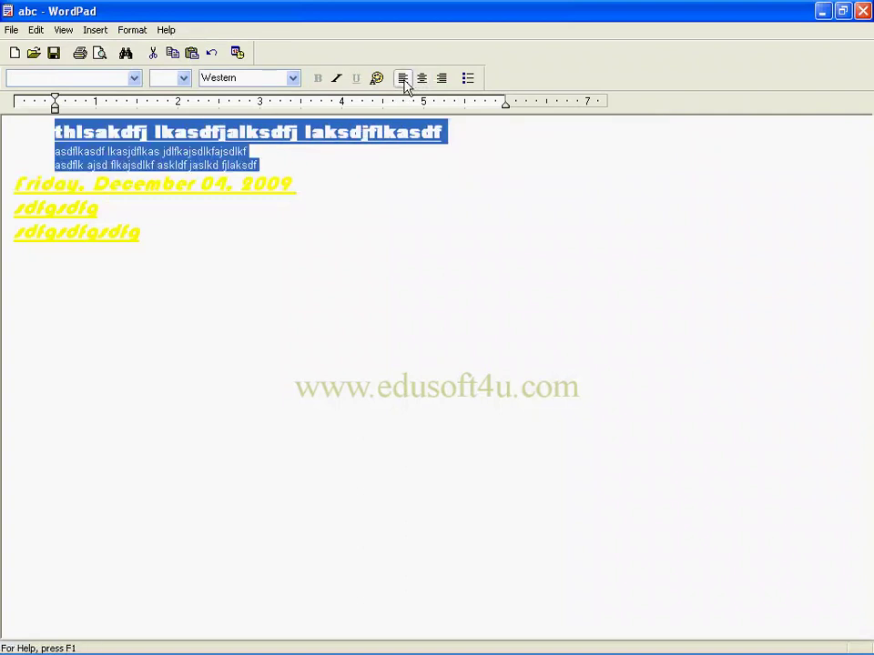
click(303, 191)
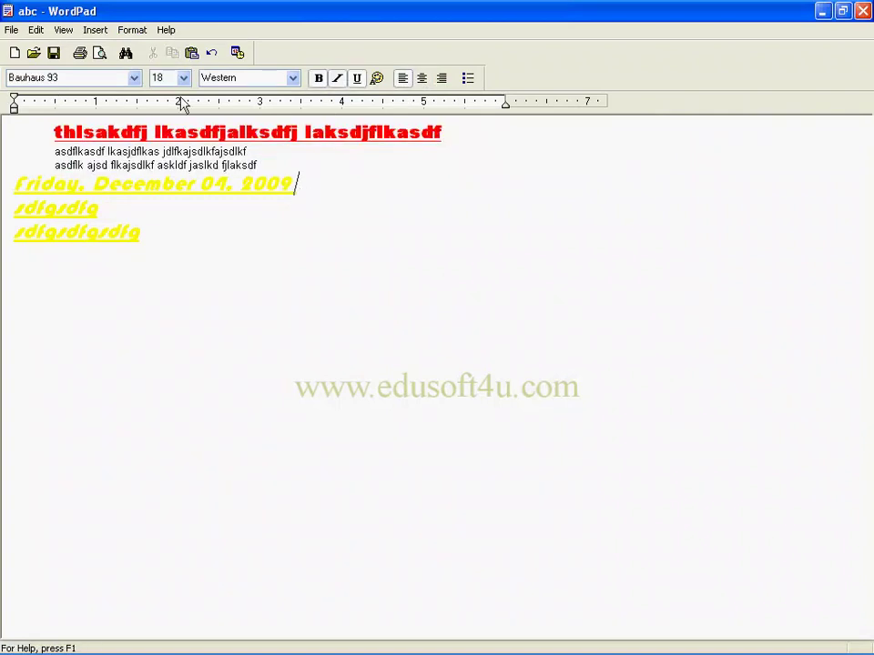
Begin typing the name label on the empty line below the yellow block.
click(132, 30)
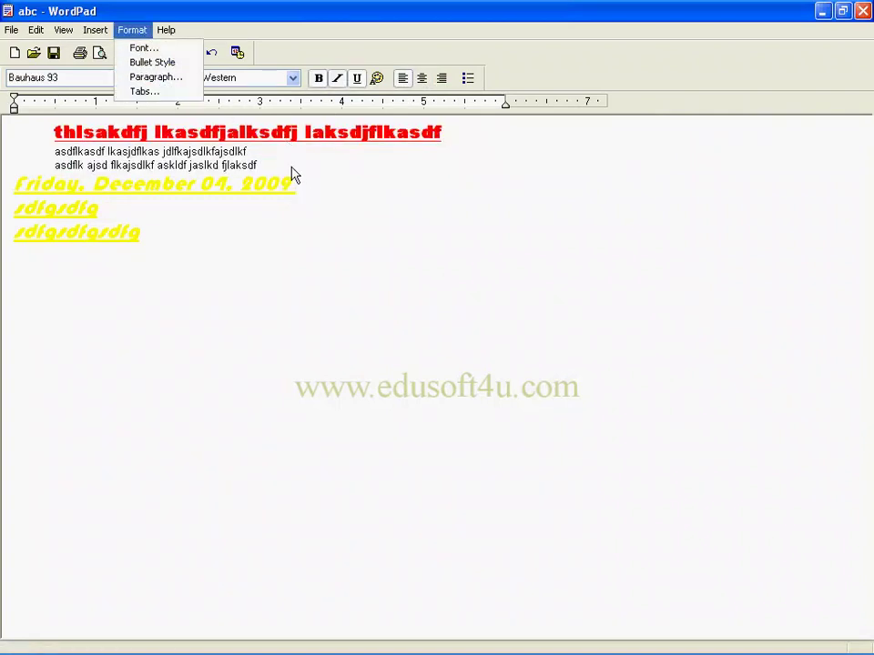
click(259, 251)
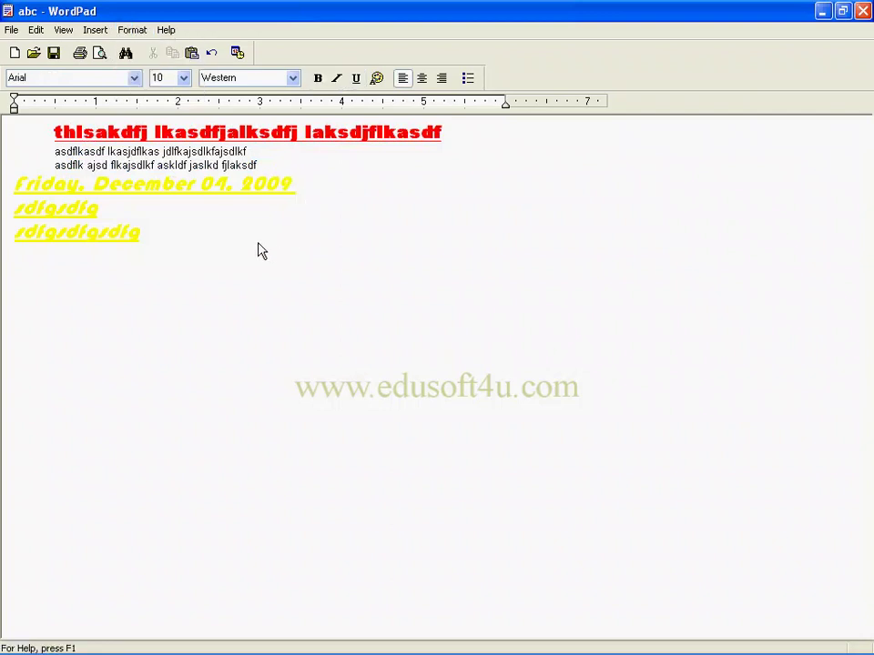
text(namd)
Fill in the name and ADDRESS values in capital letters after the tab-aligned colons.
click(49, 257)
click(341, 306)
text(To)
key(BackSpace)
key(Caps_Lock)
text(OME)
text(DDRESS :)
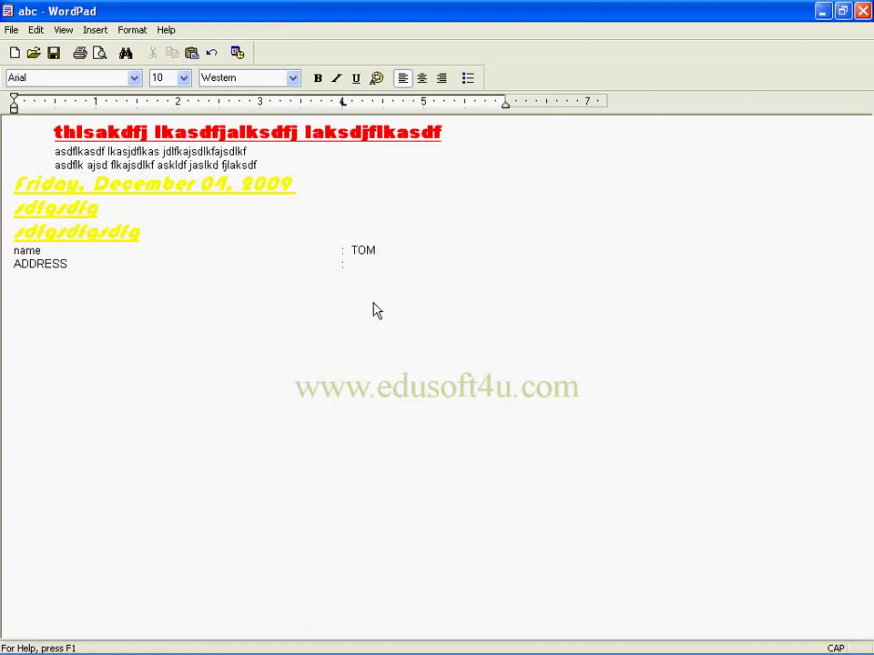
text(HYDERA)
text(BAD)
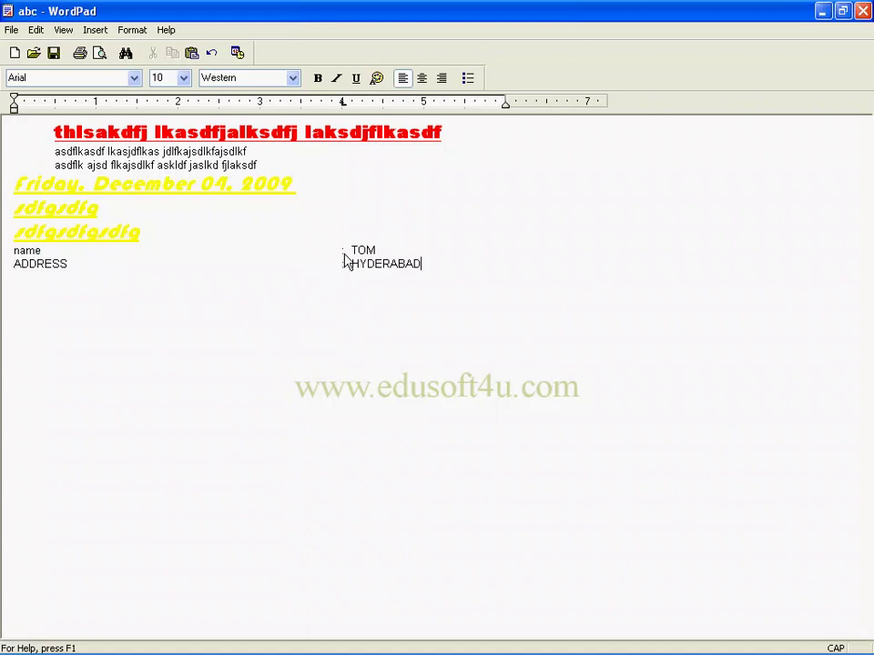
Remove the 4-inch tab stop from the ADDRESS line by dragging it off the ruler.
click(139, 35)
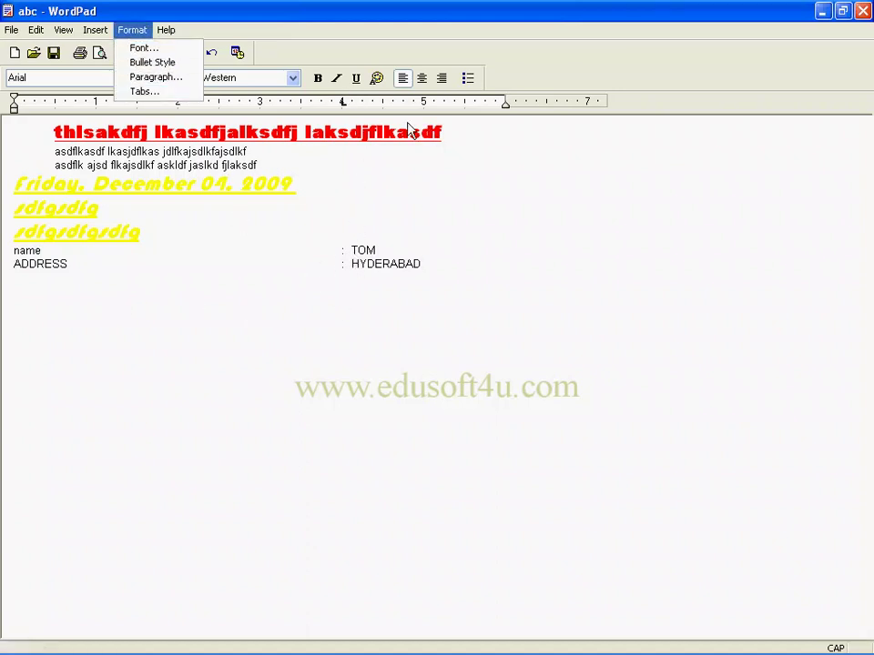
click(142, 91)
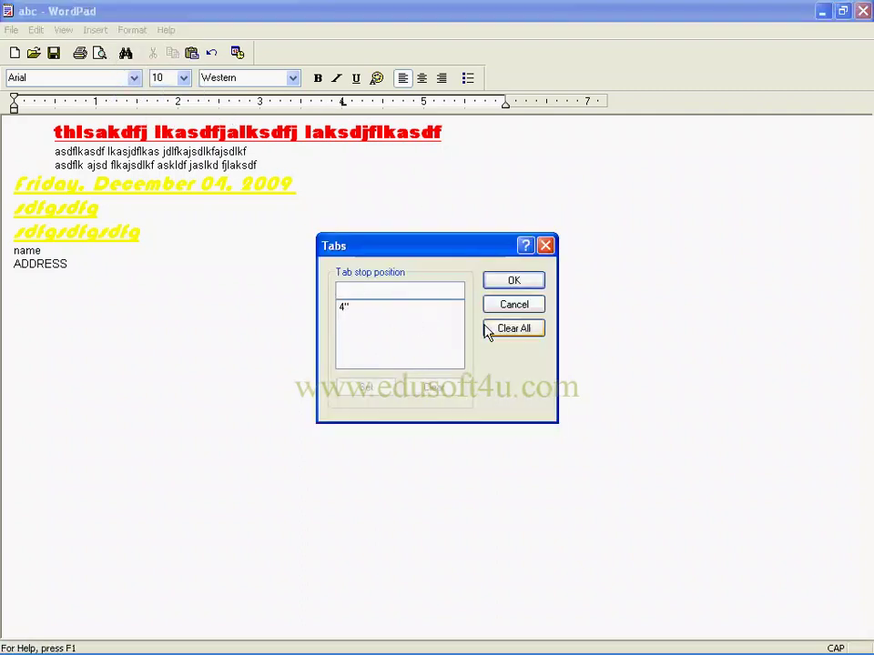
click(350, 309)
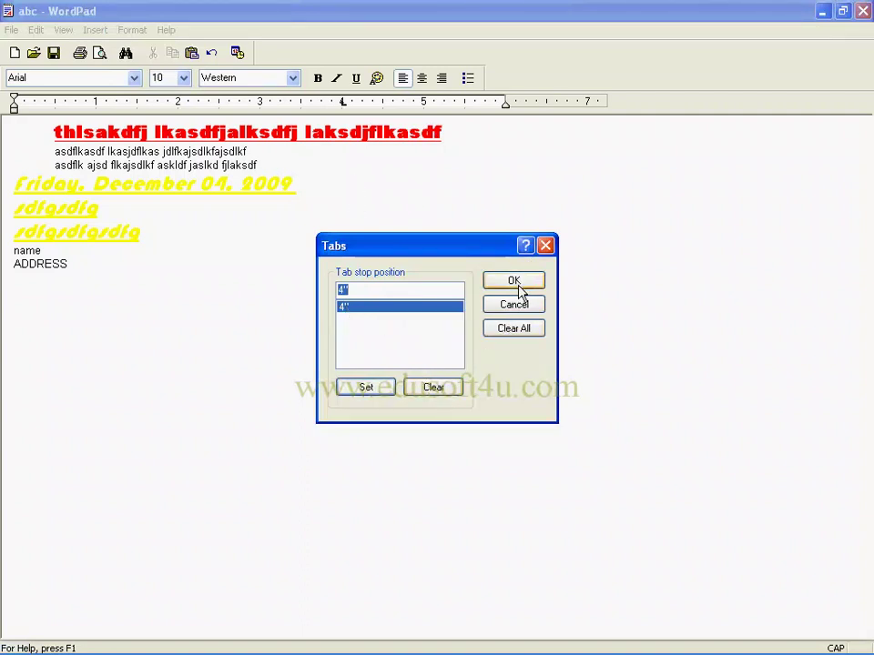
click(521, 310)
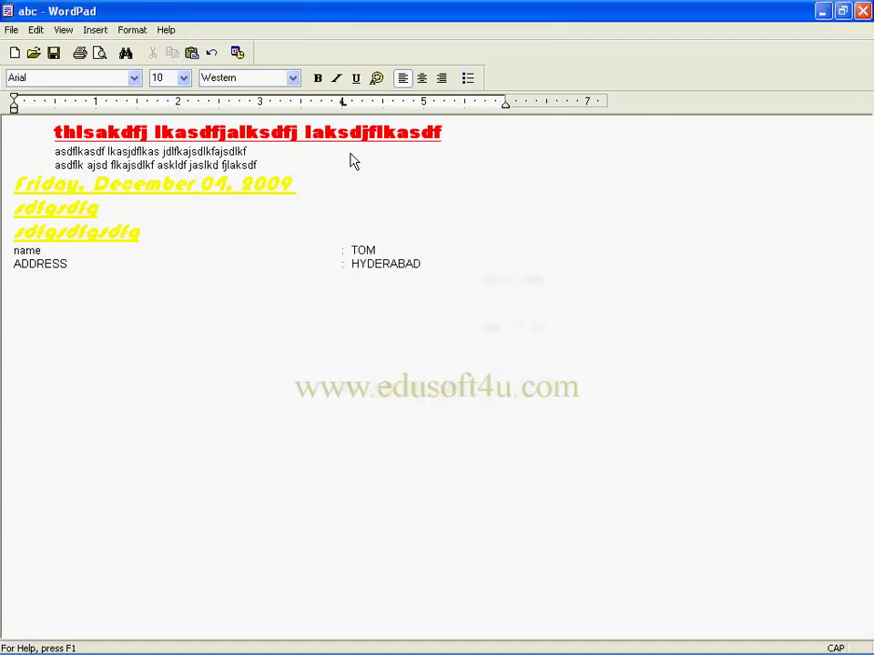
drag(343, 102, 346, 85)
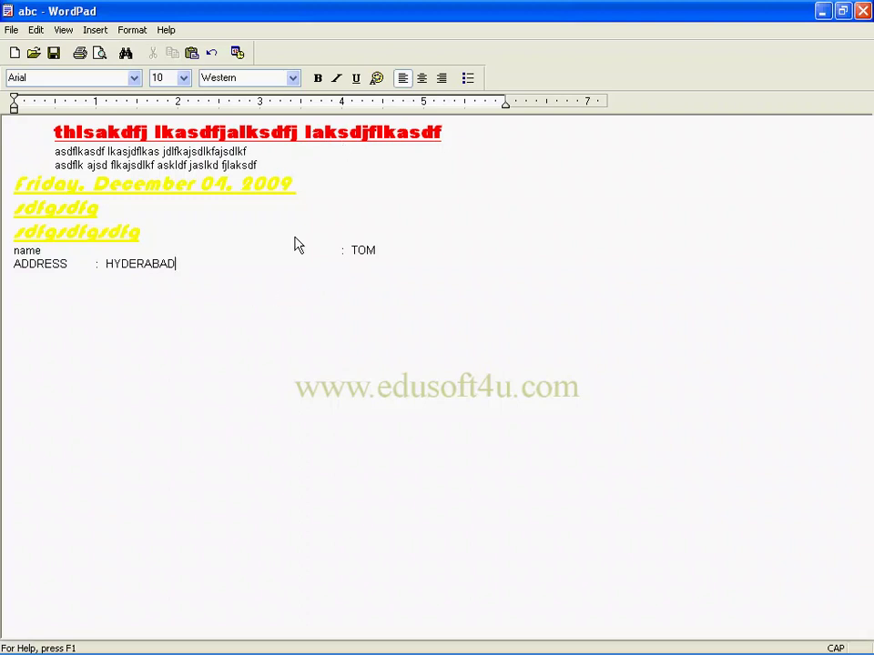
click(249, 292)
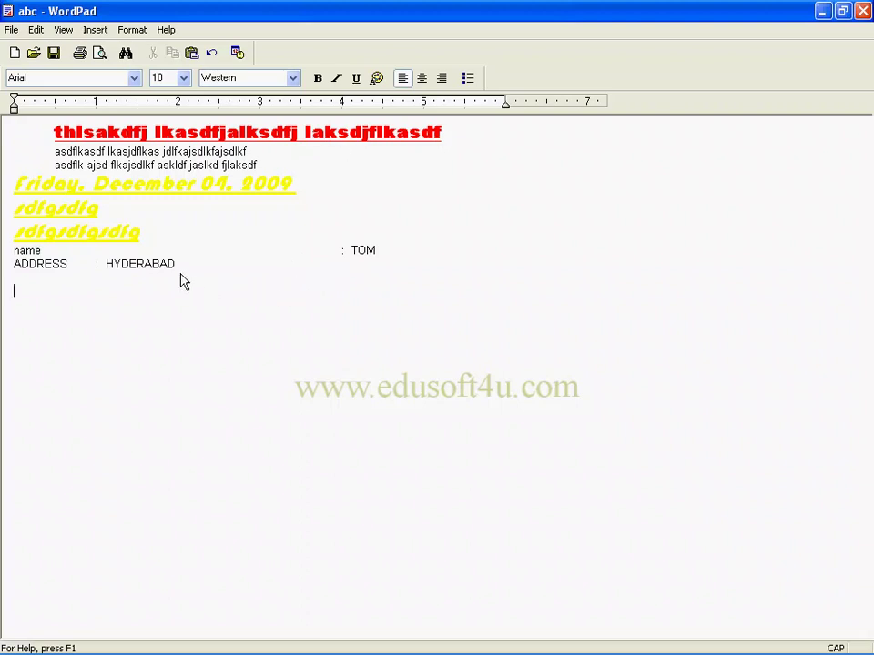
click(132, 30)
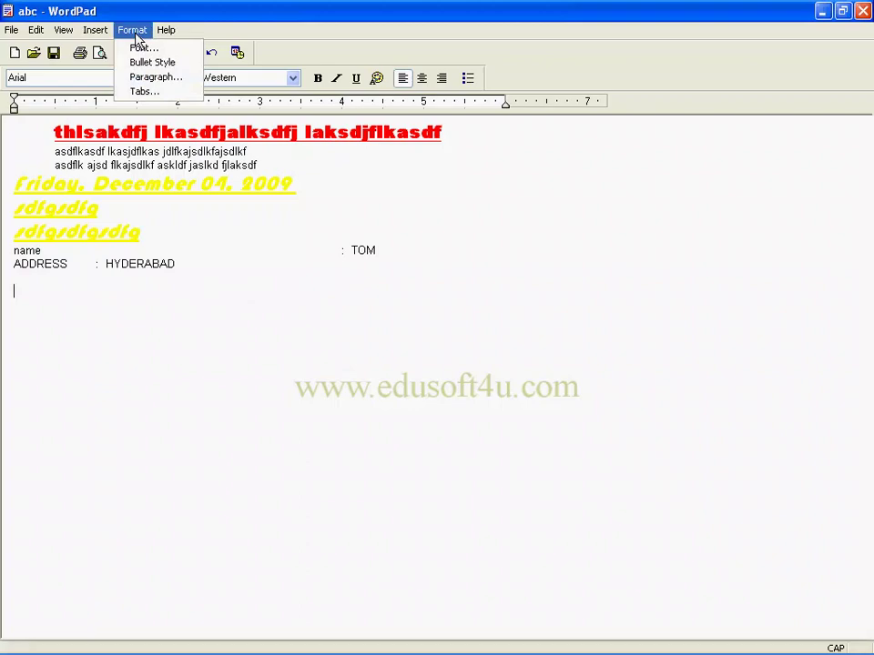